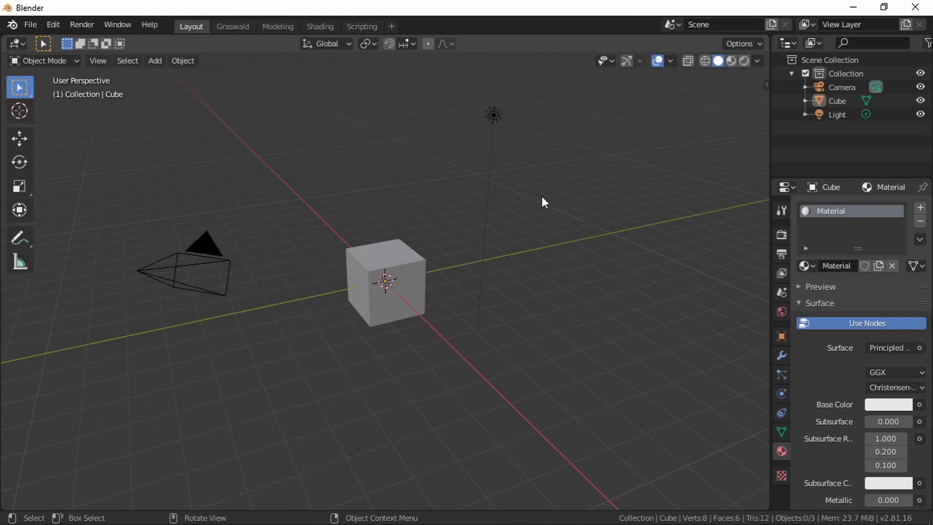
Step: Delete the default camera, cube and light from the scene
drag(602, 83, 118, 443)
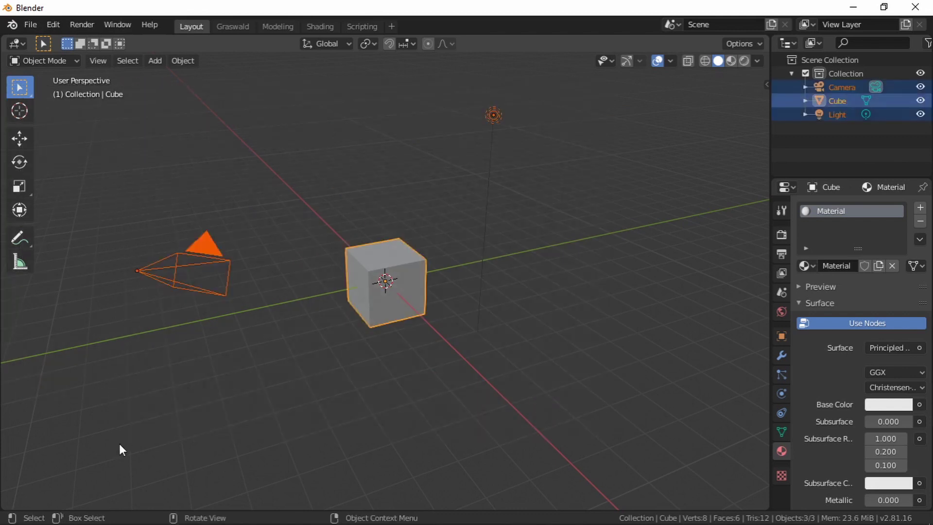
key(Delete)
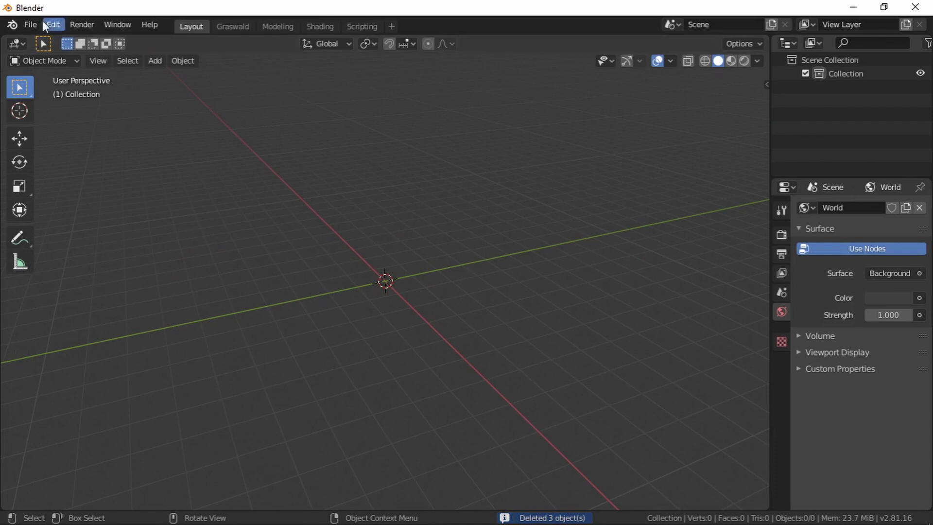
Step: Append the collection "Grass_Purple Lovegrass - Individual Elements" from Grass_Purple Lovegrass.blend in the Grass favorites folder
click(31, 25)
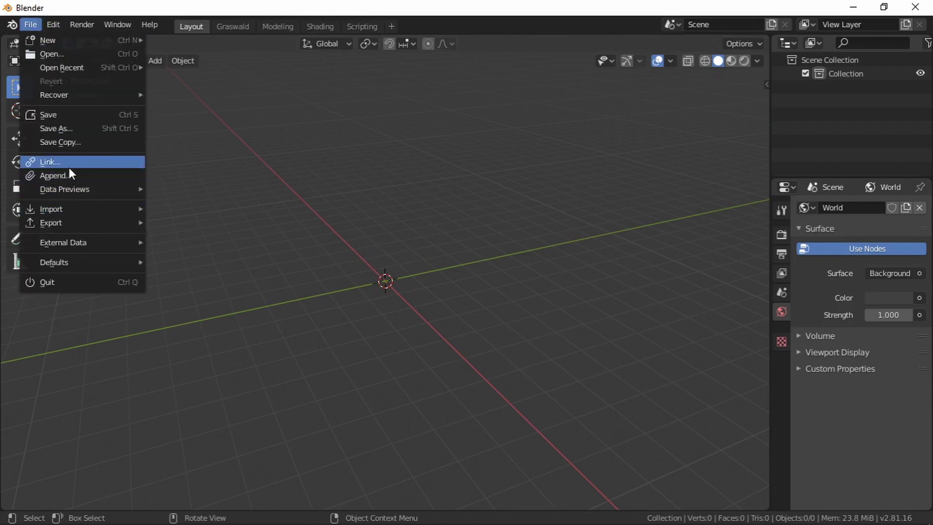
click(71, 174)
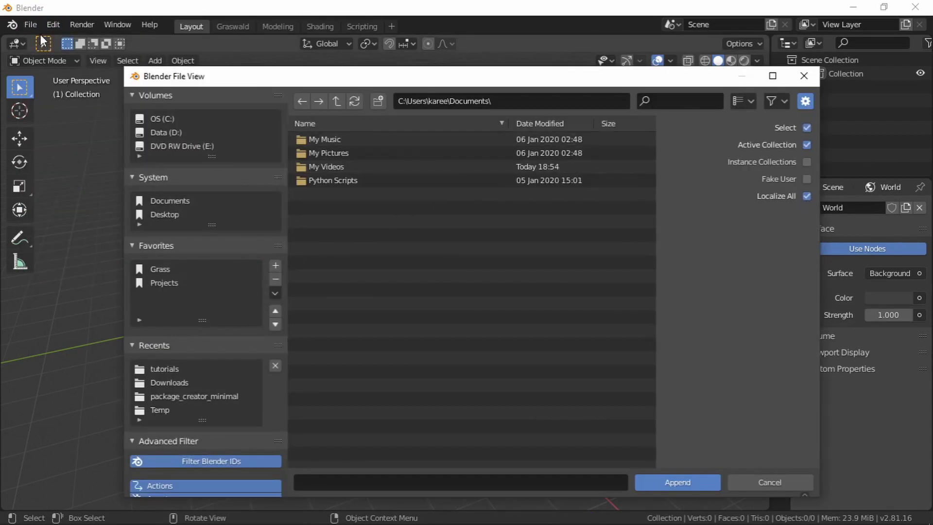
click(156, 269)
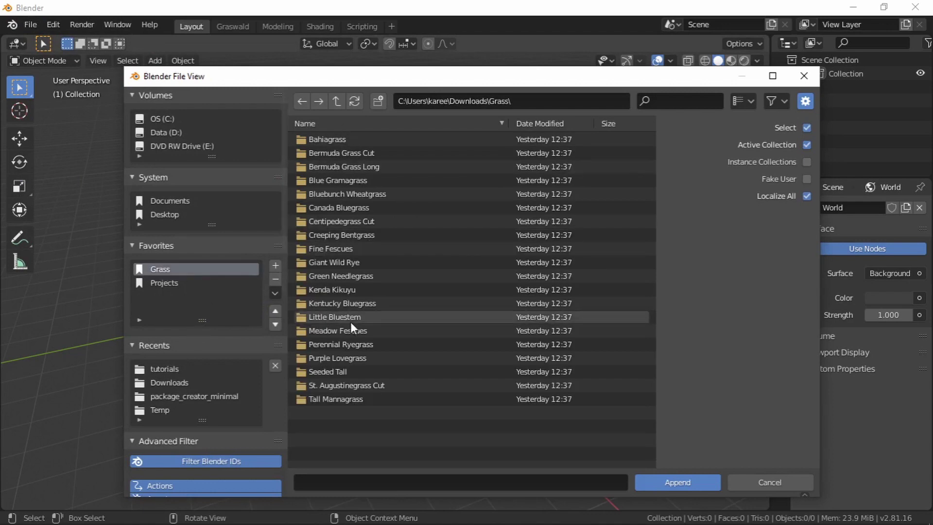
double_click(357, 359)
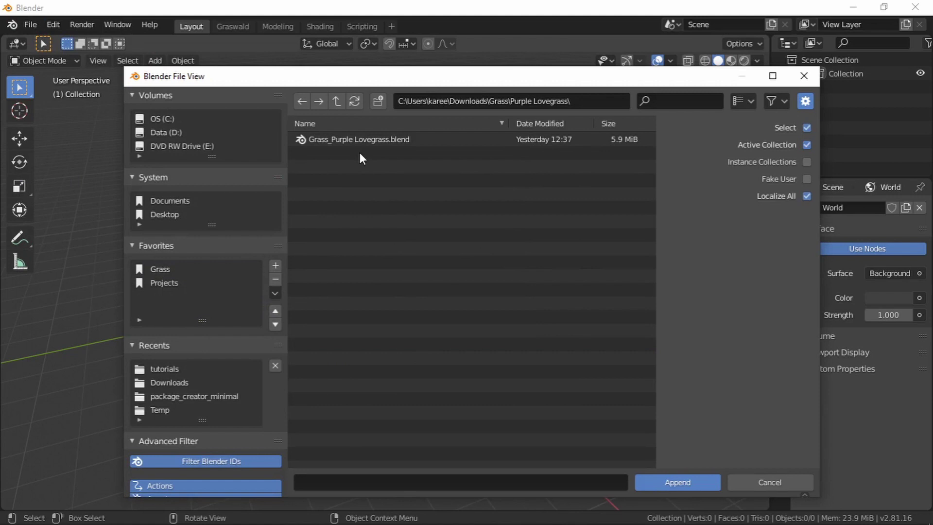
double_click(380, 142)
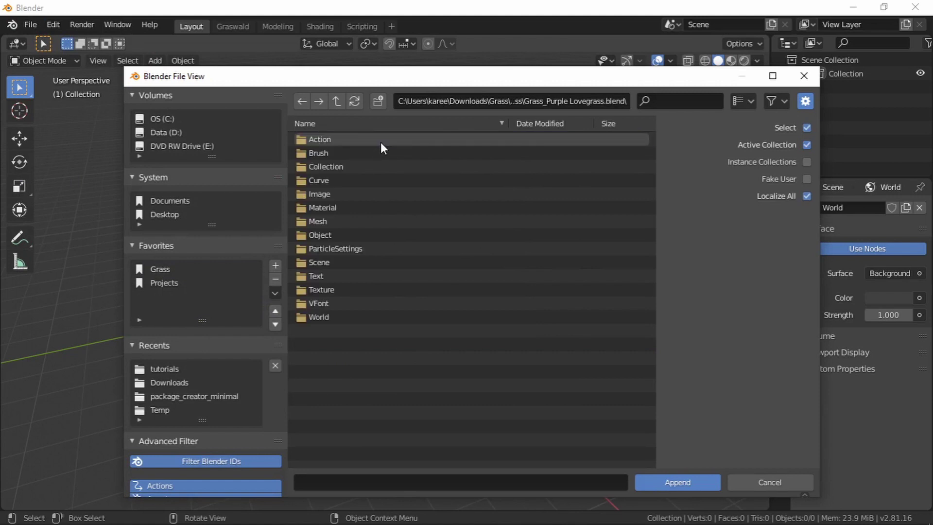
double_click(333, 168)
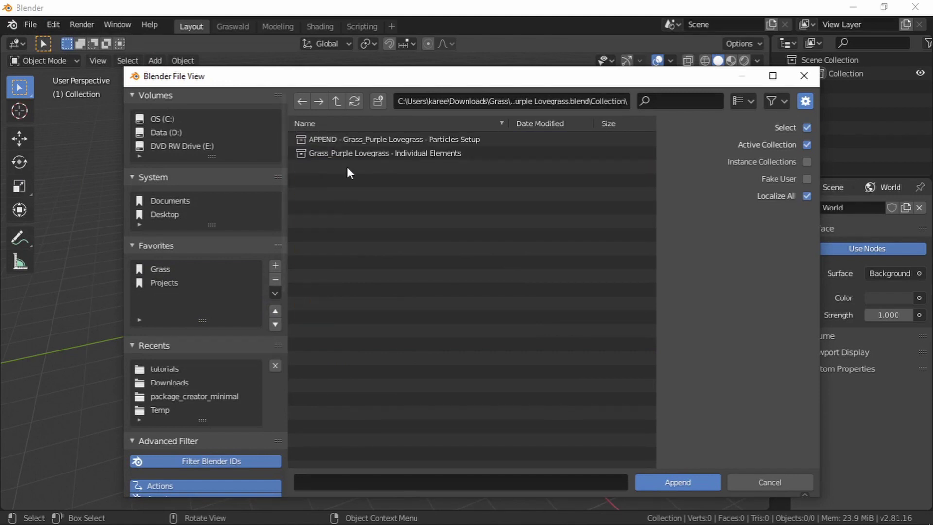
click(392, 152)
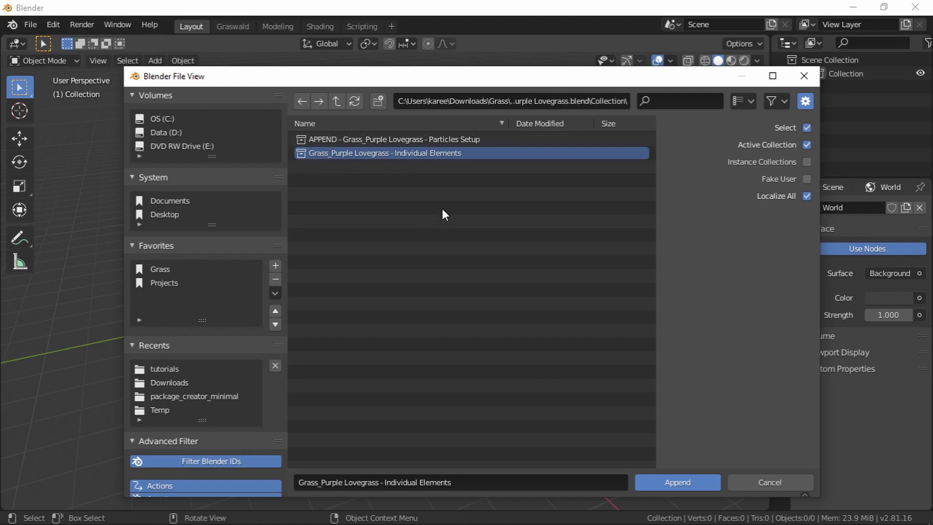
double_click(366, 154)
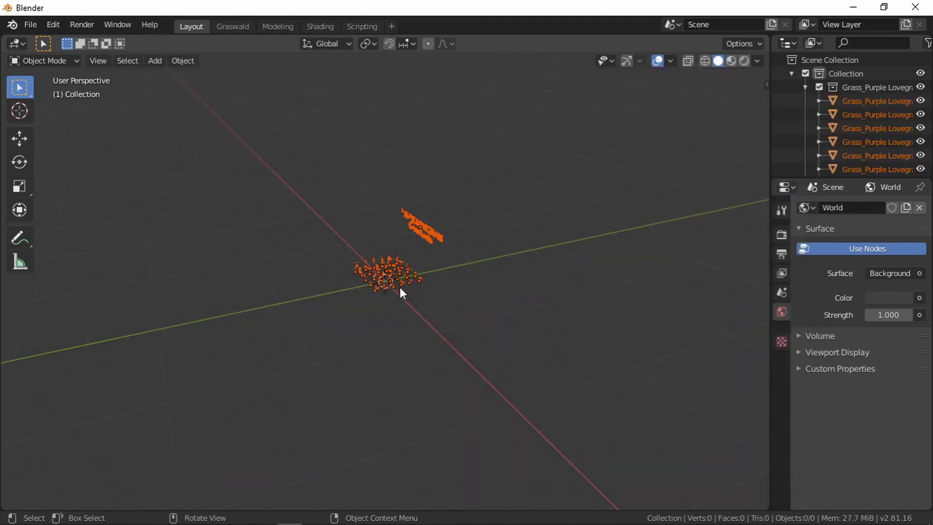
Step: Delete the text object standing behind the appended grass models
click(450, 148)
key(Delete)
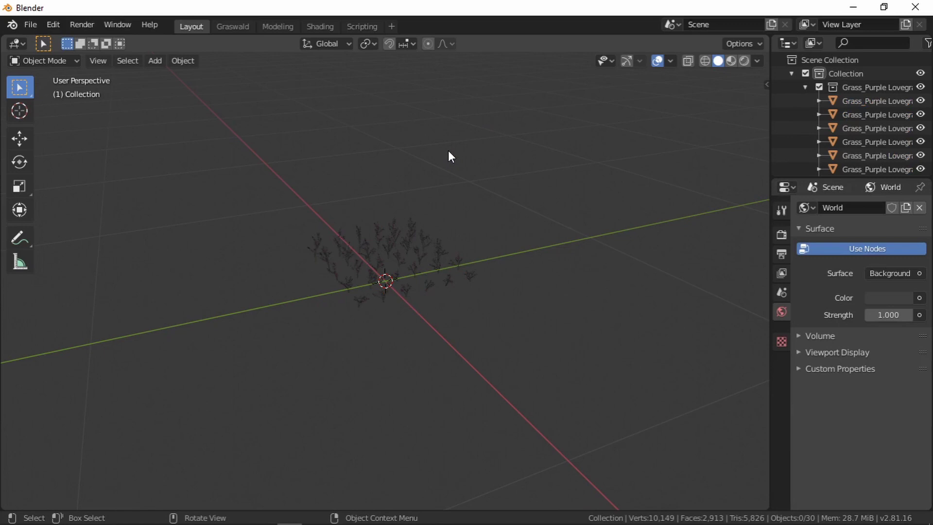
Step: Examine the individual Purple Lovegrass models up close and from several angles
click(404, 229)
scroll(427, 269, up, 5)
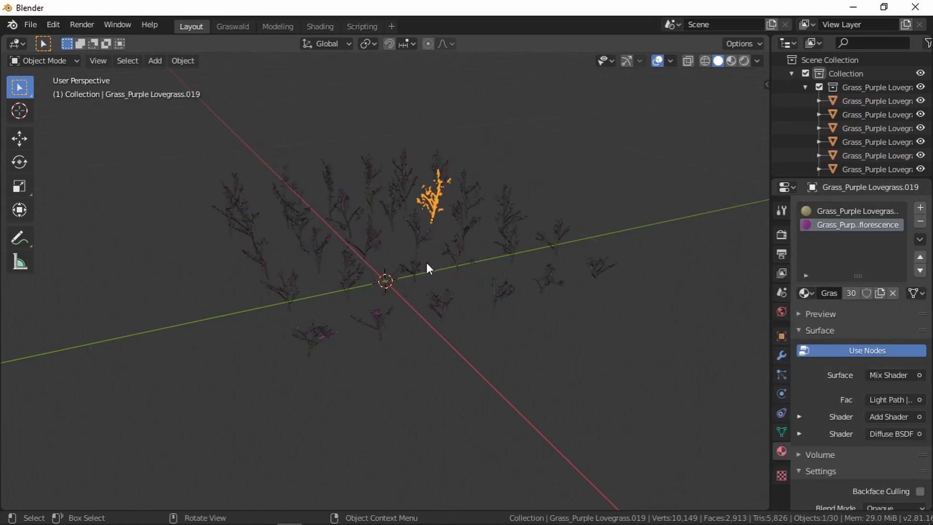
scroll(479, 192, up, 2)
middle_drag(480, 189, 409, 223)
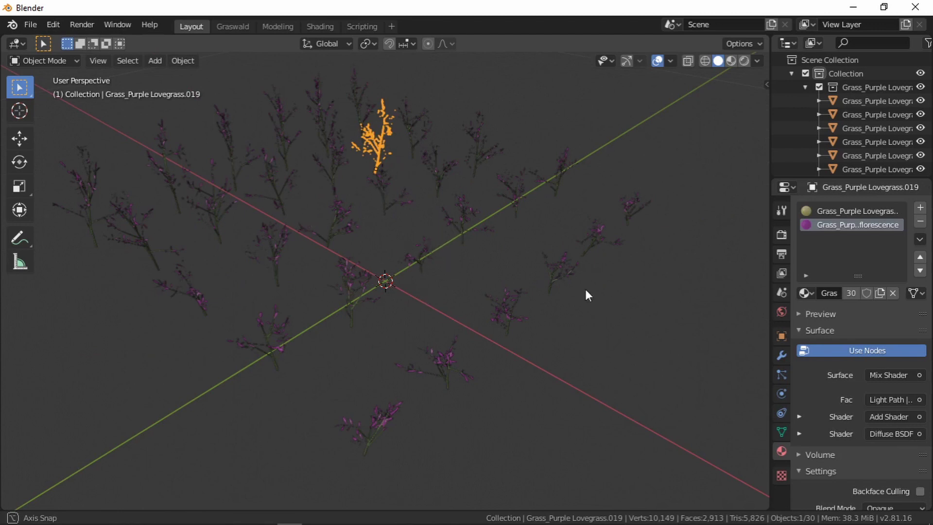
middle_drag(586, 294, 558, 284)
click(371, 342)
middle_drag(370, 343, 312, 283)
scroll(291, 253, up, 3)
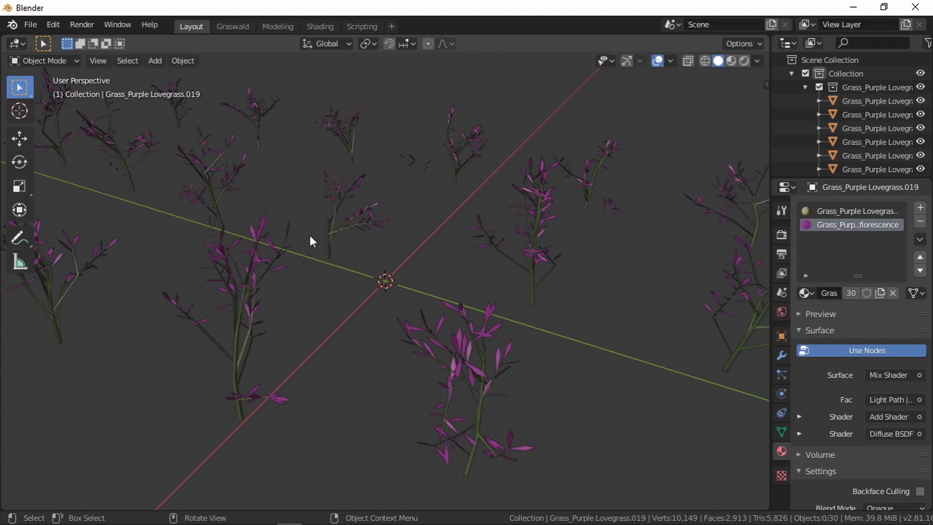
click(337, 205)
scroll(337, 205, down, 4)
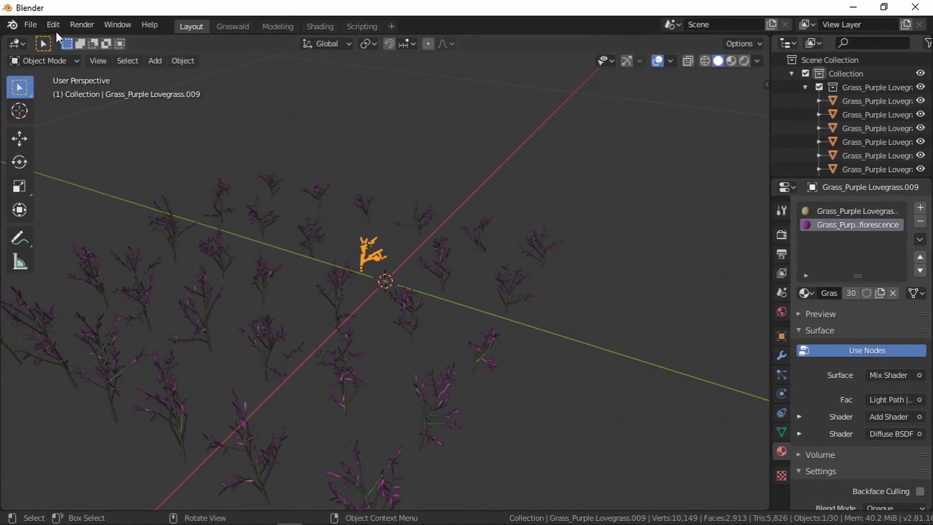
Step: Switch to the Graswald workspace and expand the add-on's Overall Settings
click(229, 26)
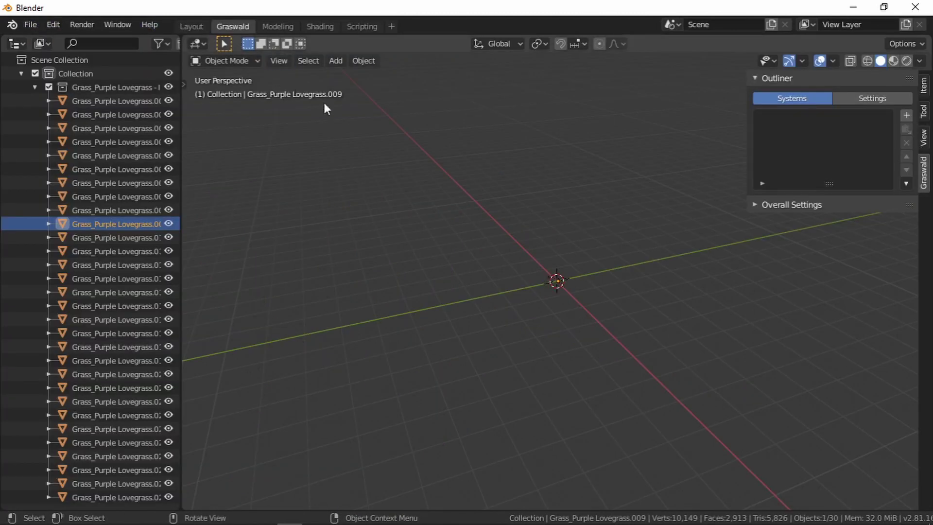
click(841, 204)
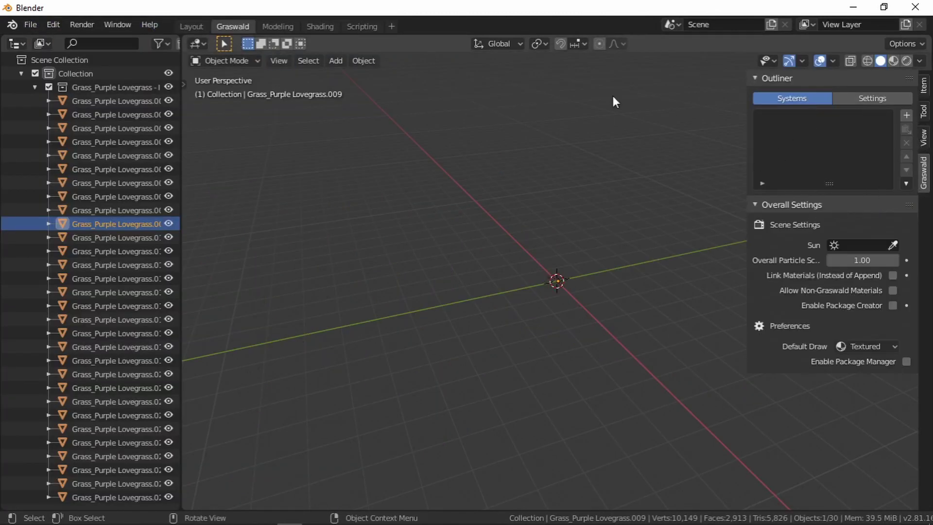
click(190, 26)
drag(767, 87, 559, 90)
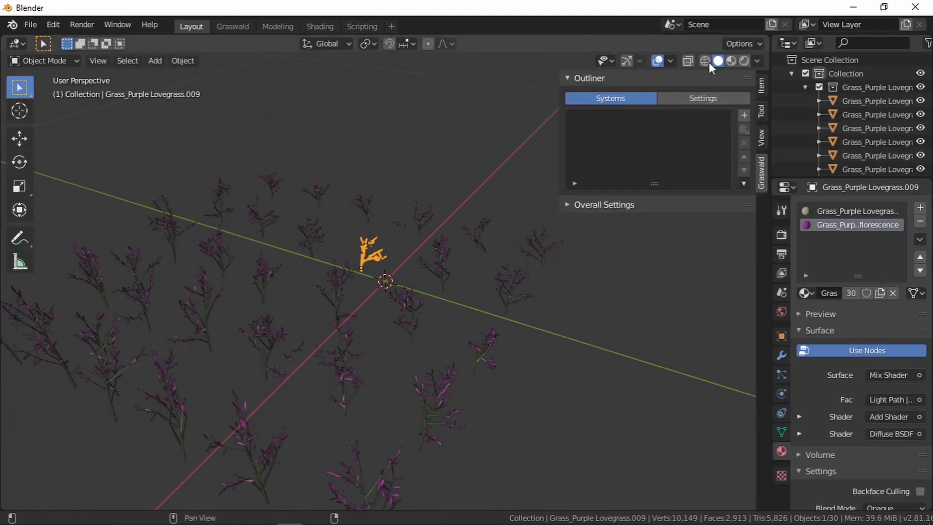
key(n)
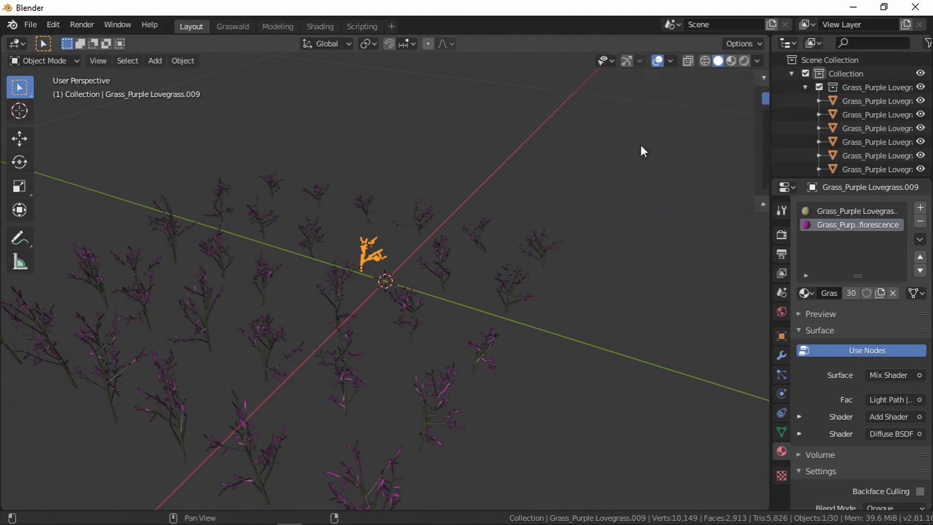
click(235, 26)
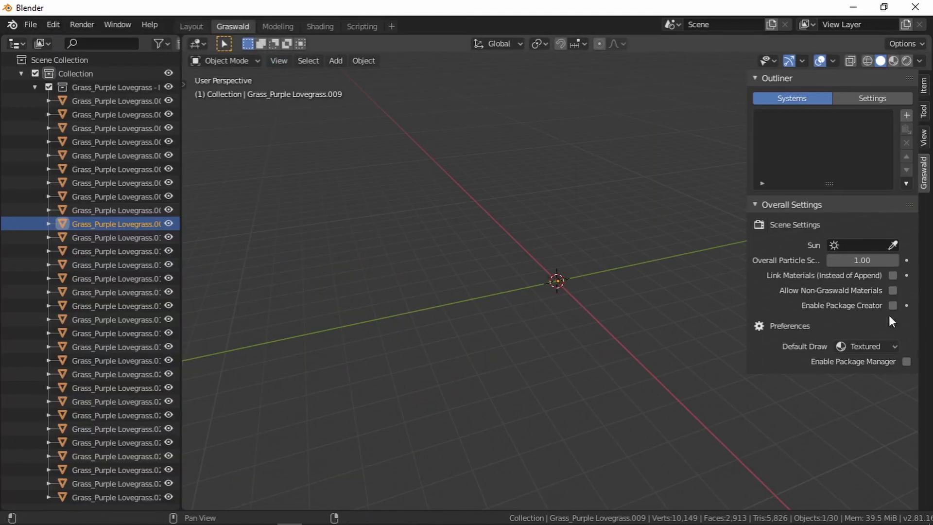
Step: Enable the Package Creator in Graswald's overall scene settings
click(805, 205)
click(802, 203)
click(892, 305)
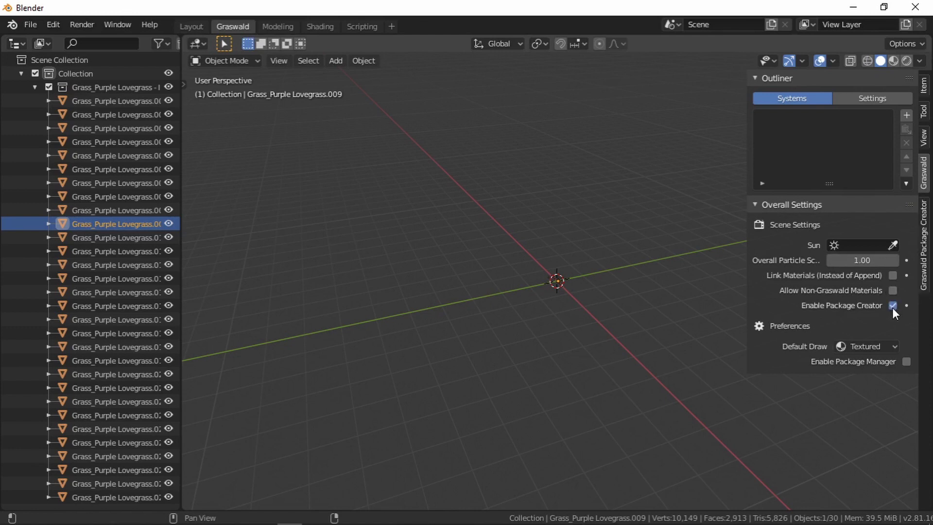
Step: Name the package "Grass Essentials for Graswald" in the Graswald Package Creator parameters
click(924, 221)
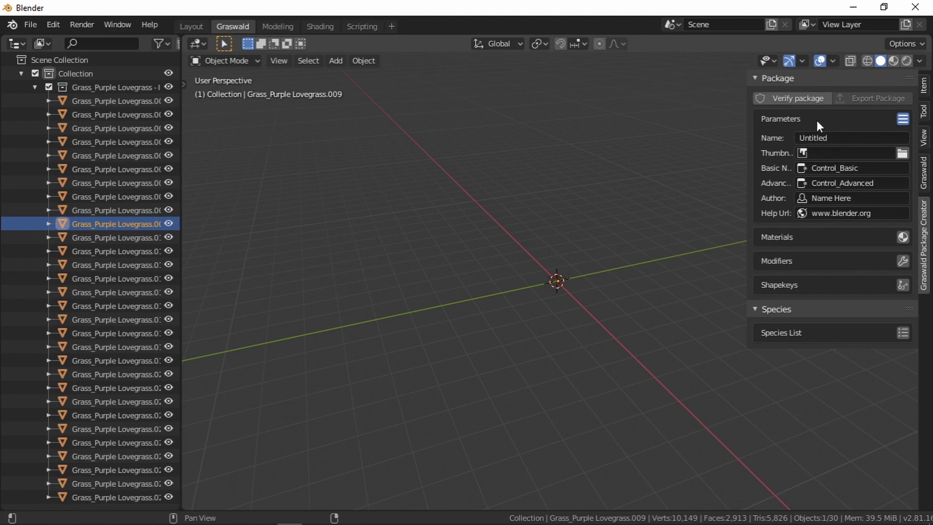
click(844, 138)
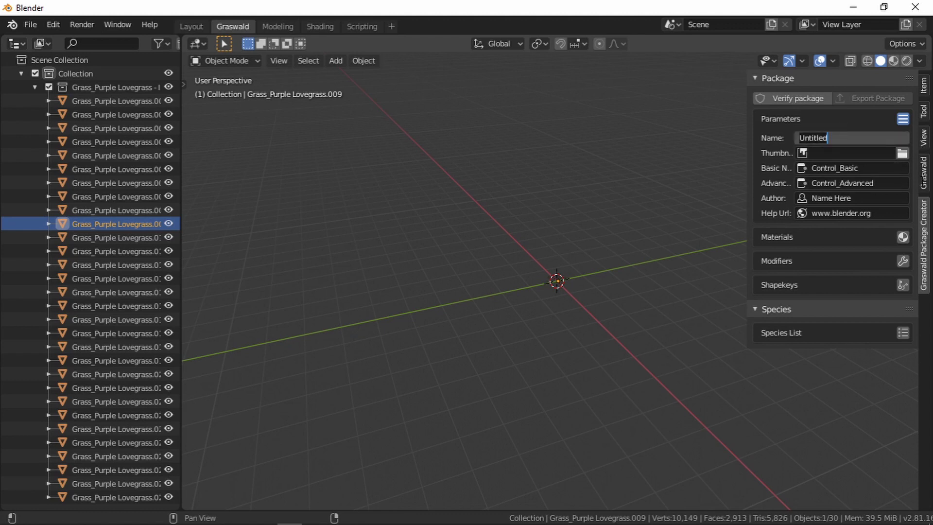
key(BackSpace)
text(Grassl Essentai)
key(BackSpace)
key(BackSpace)
text(ials for Gra)
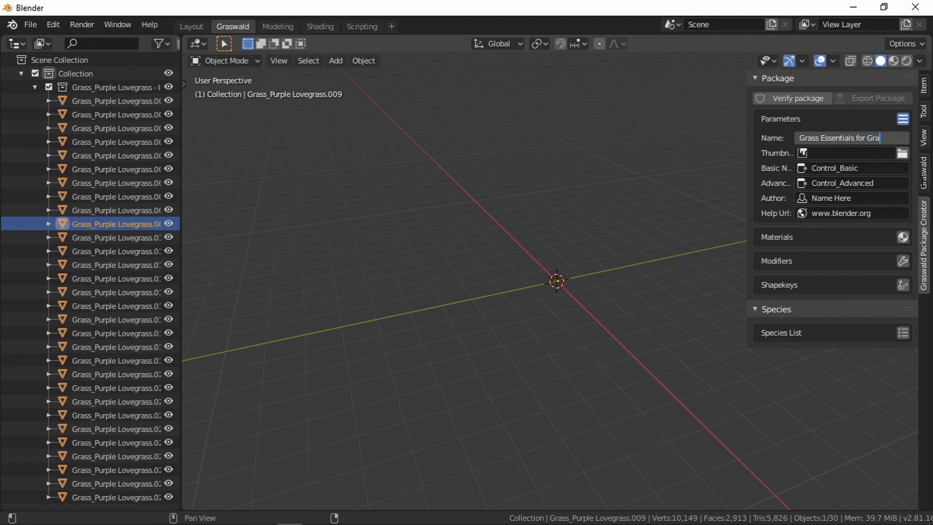
text(swald)
key(Return)
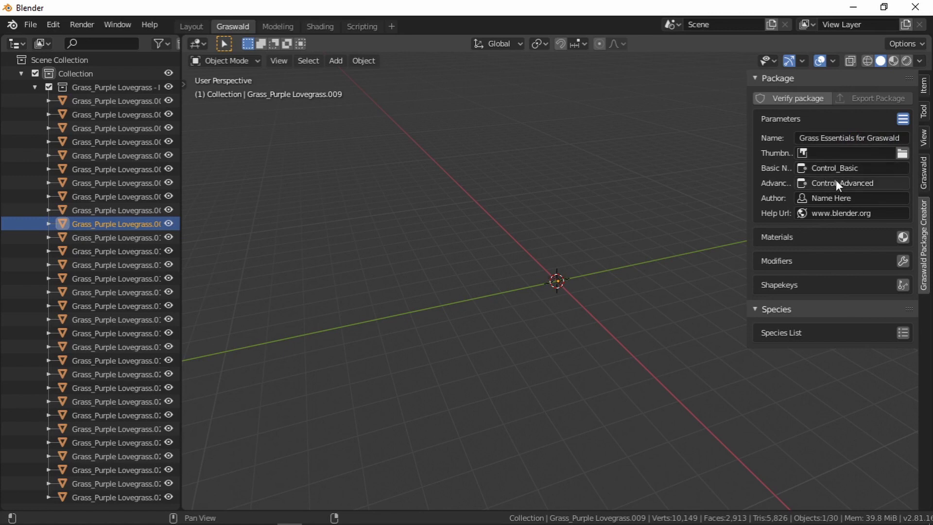
click(825, 198)
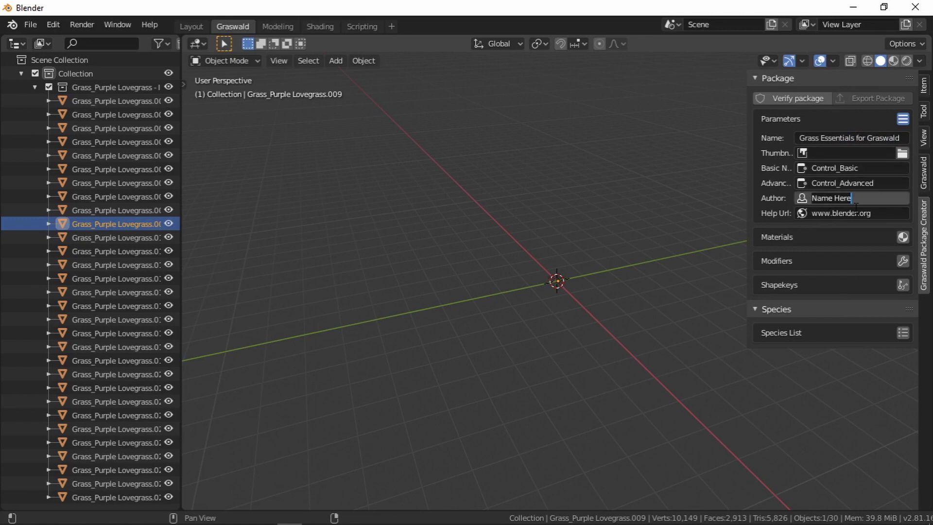
text(Kareem)
key(Return)
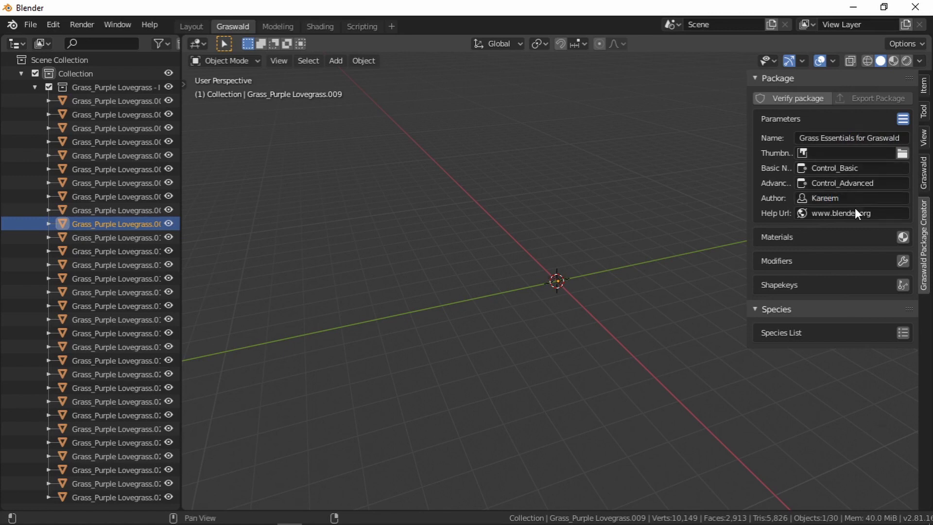
click(856, 213)
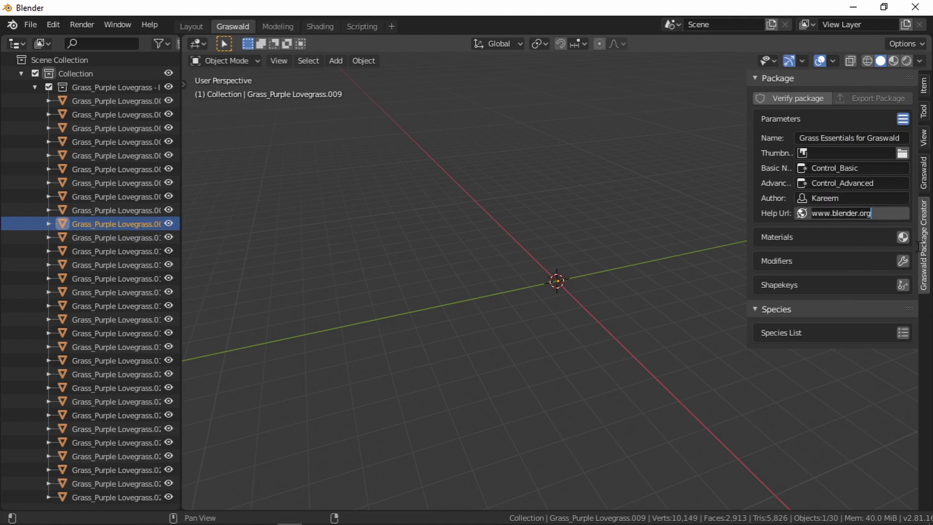
key(BackSpace)
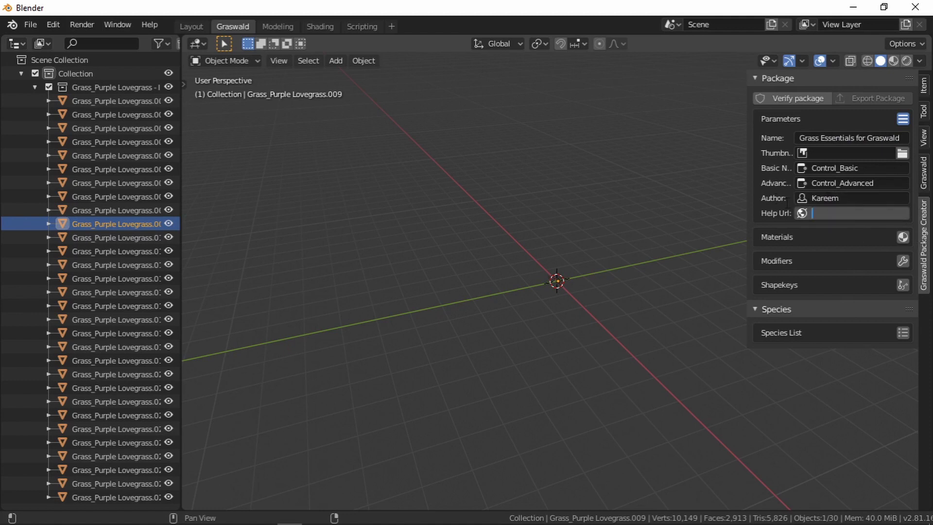
text(www.google.com)
key(Return)
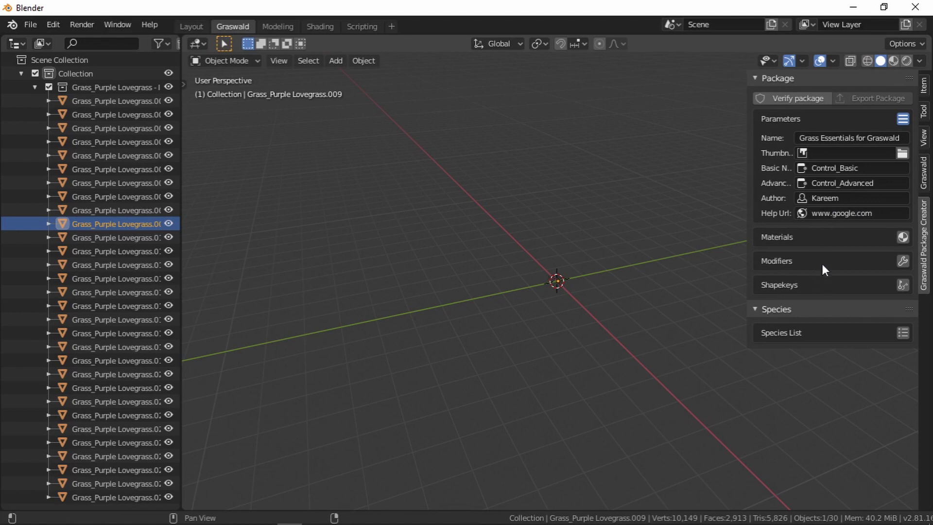
Step: Add a species named "Purple Lovegrass" to the package's species list and display its parameters, then collapse the species settings
click(777, 77)
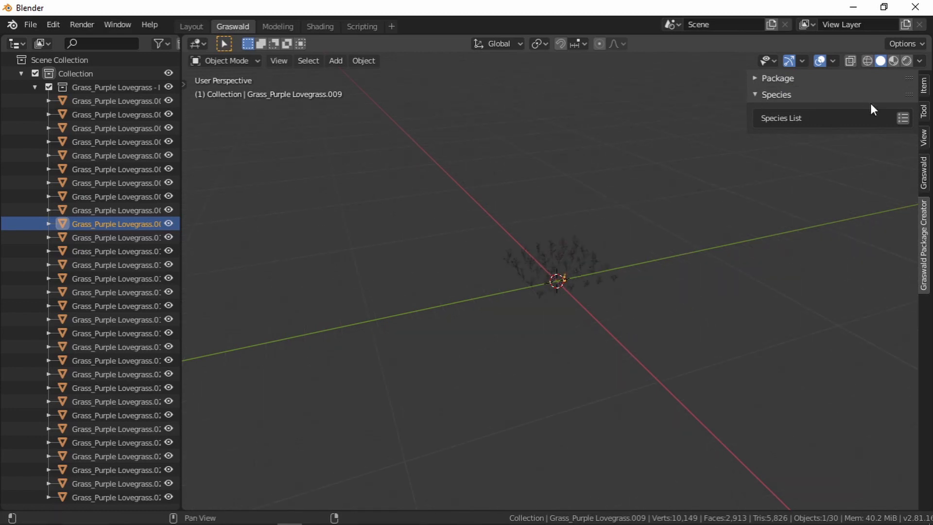
click(902, 118)
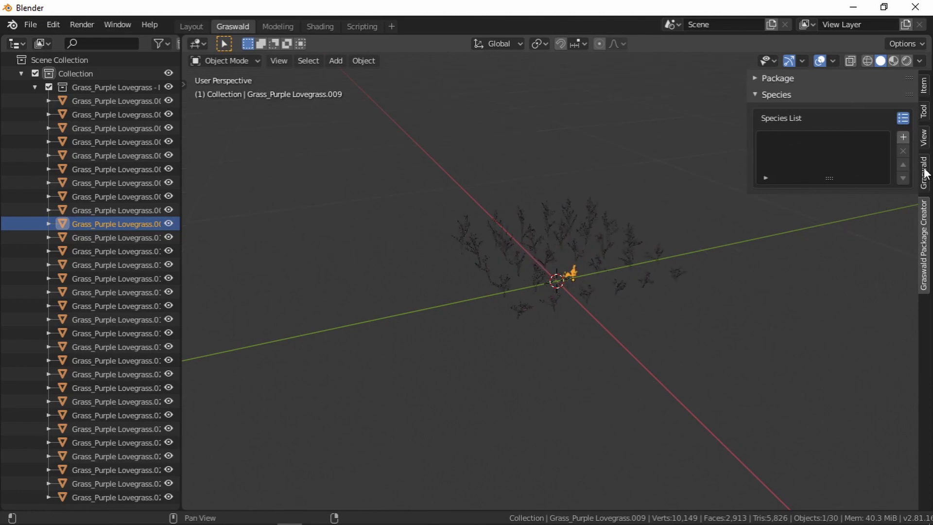
click(903, 137)
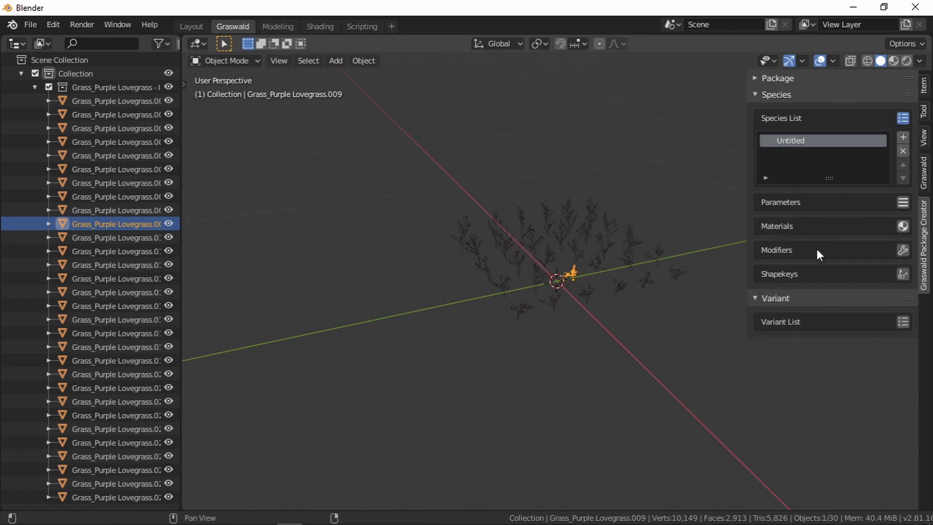
double_click(805, 139)
text(Purple Lov)
text(egrass)
key(Return)
click(905, 200)
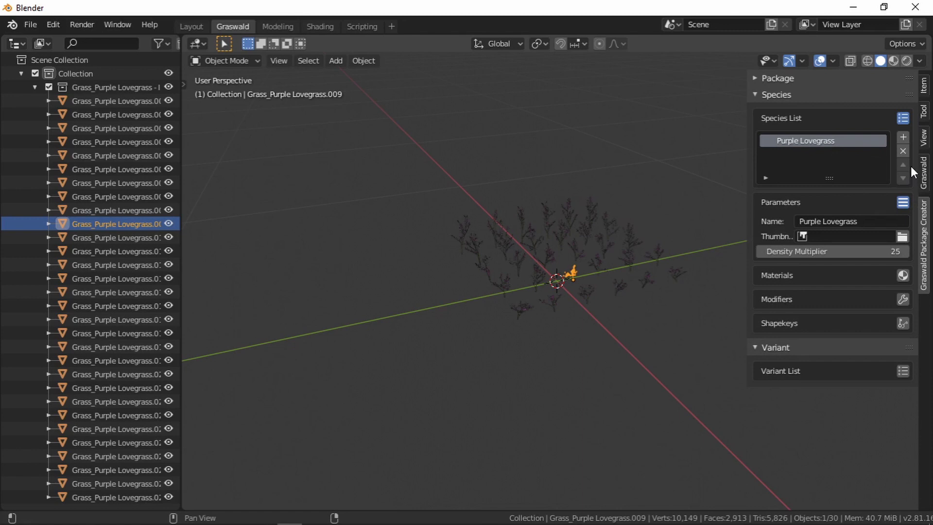
click(777, 95)
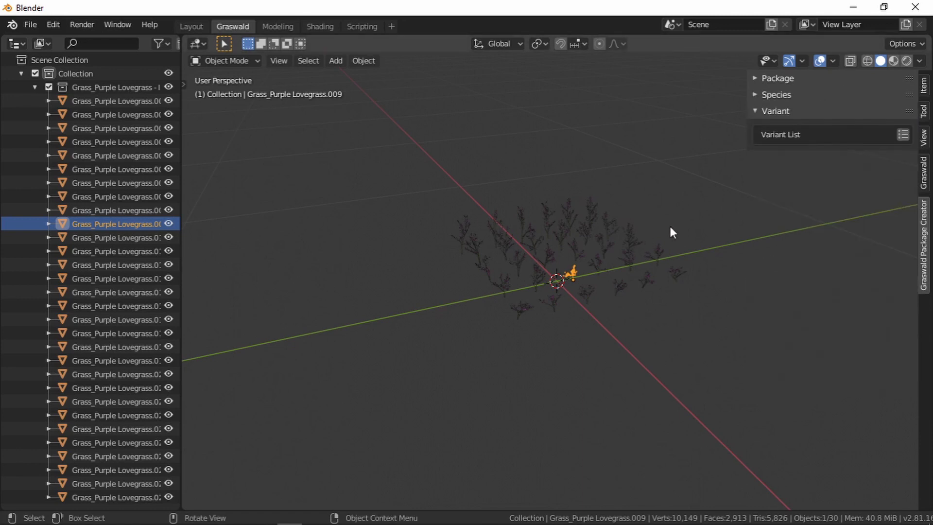
Step: Add a variant named "Flowers" to the Purple Lovegrass species' variant list and display its parameters
click(902, 134)
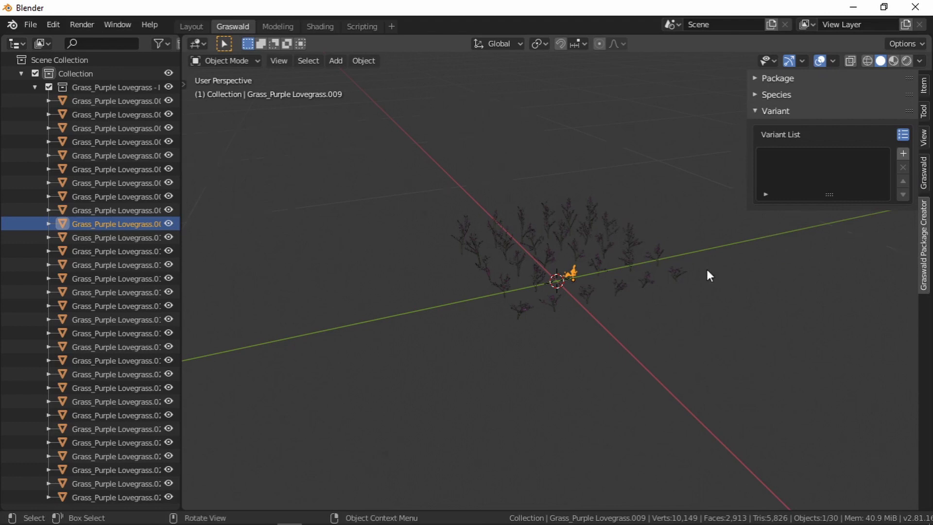
scroll(706, 275, up, 4)
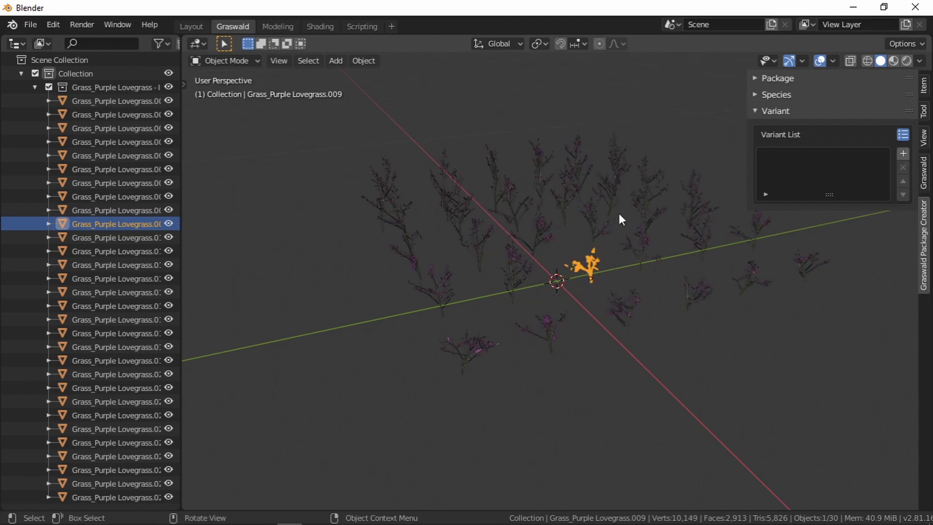
click(902, 154)
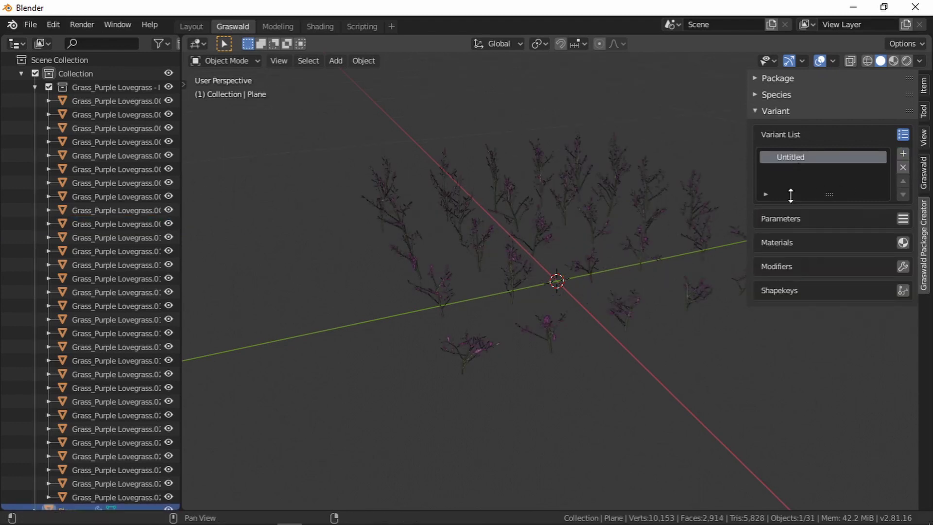
click(843, 222)
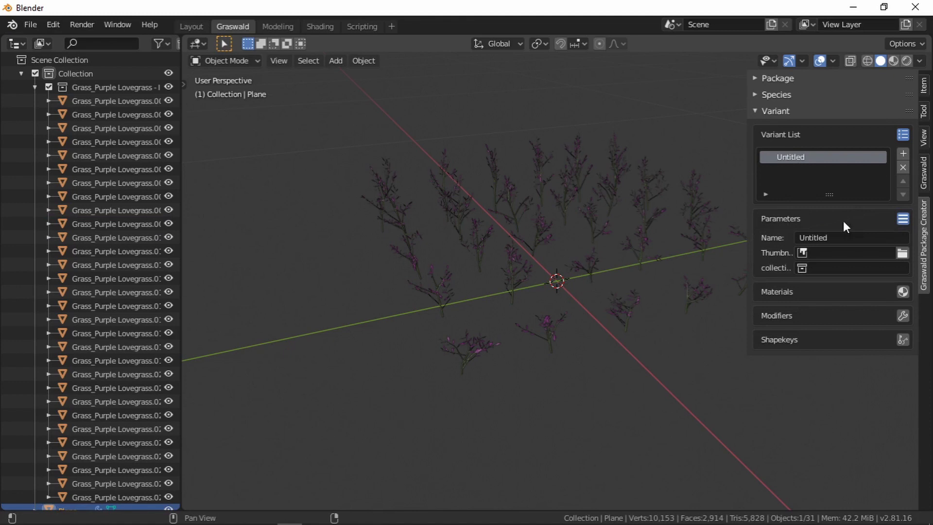
double_click(812, 156)
text(Flowers)
key(Return)
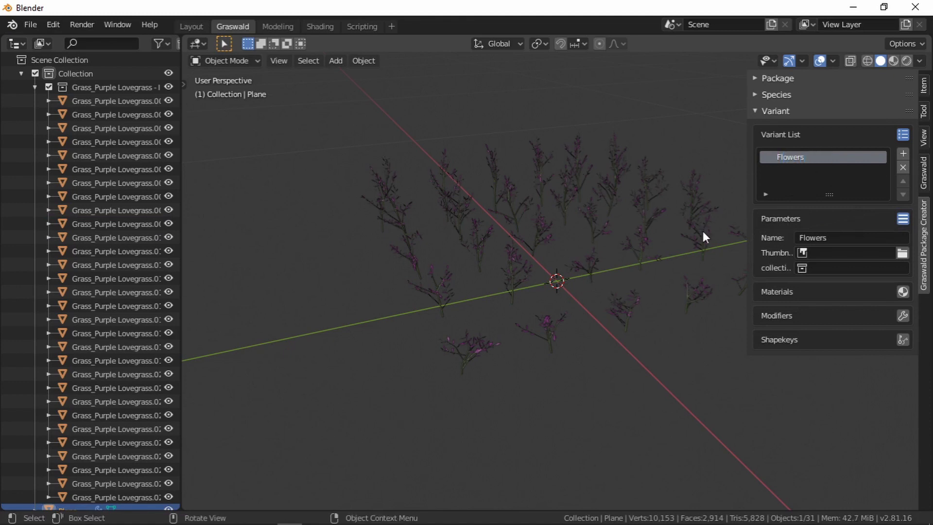
Step: Assign the "Grass_Purple Lovegrass - Individual Elements" collection to the Flowers variant
scroll(574, 230, up, 5)
scroll(443, 248, down, 5)
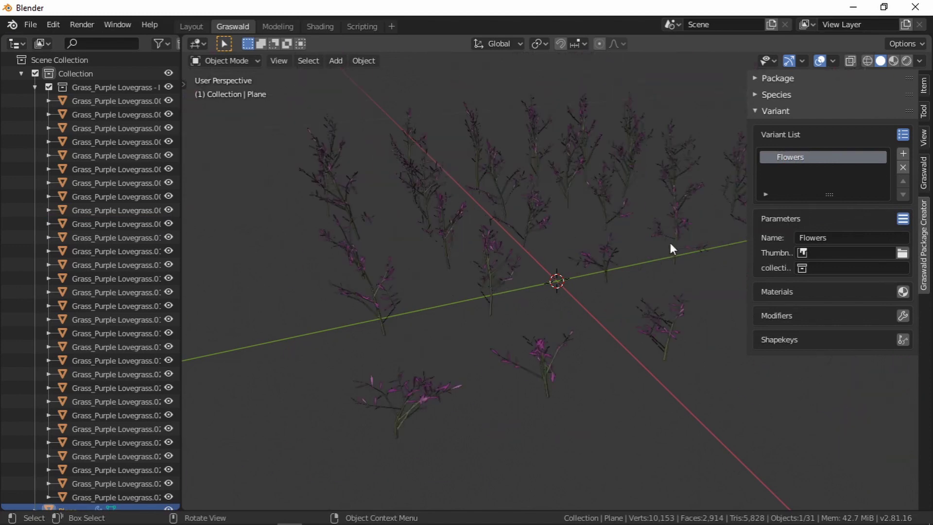
middle_drag(519, 258, 597, 272)
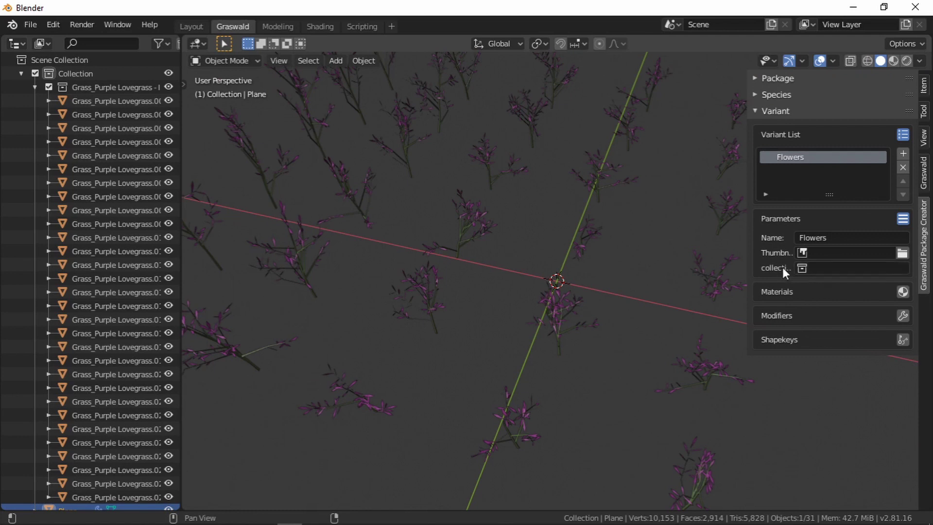
click(824, 268)
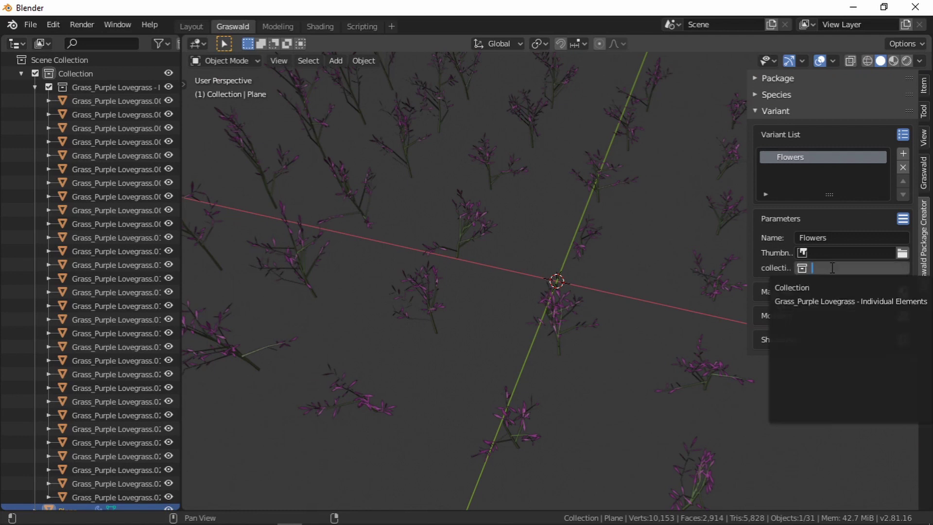
click(863, 302)
scroll(475, 272, down, 8)
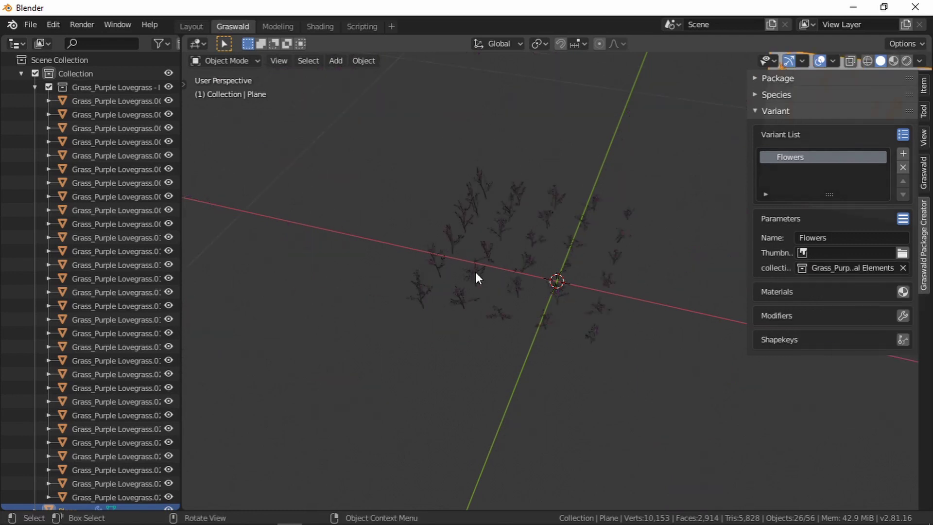
Step: Examine the lovegrass models scattered on the preview plane and compare them with the source models beside it
click(547, 204)
scroll(542, 265, up, 6)
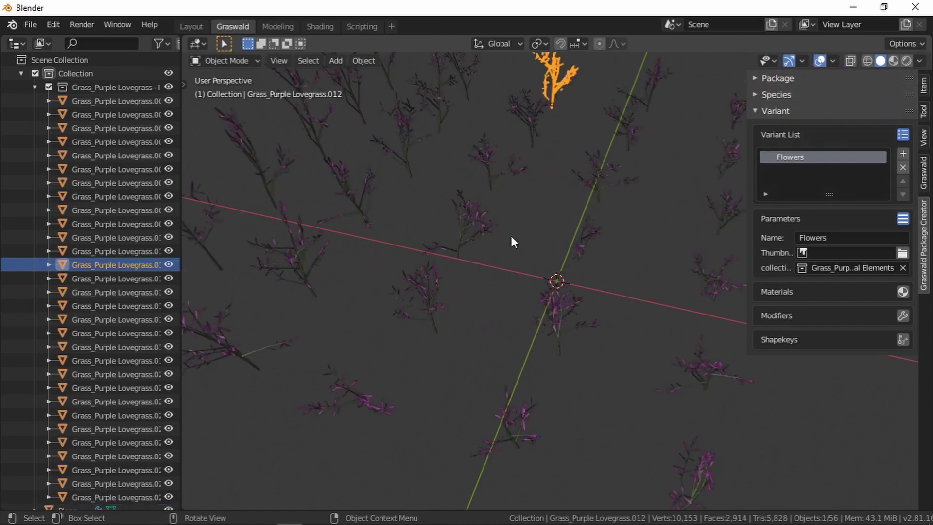
scroll(511, 235, down, 5)
scroll(653, 258, up, 4)
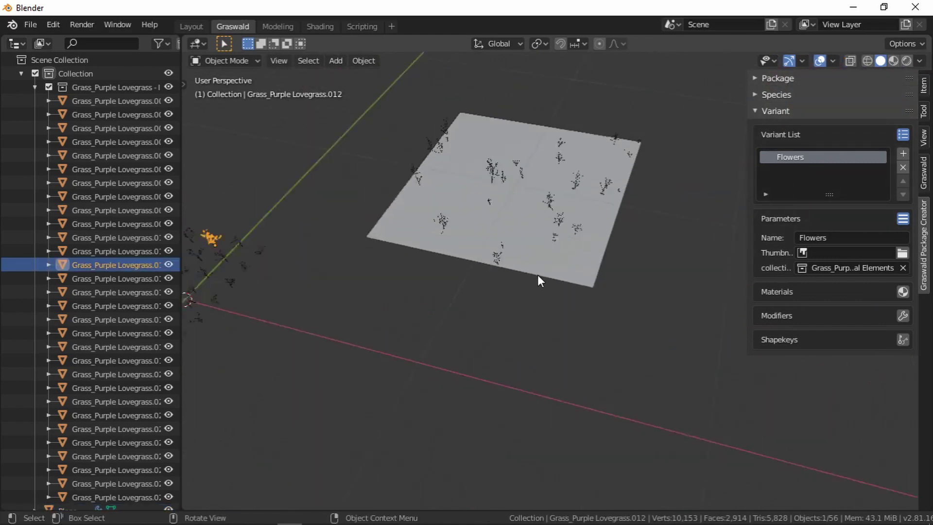
scroll(538, 204, up, 5)
scroll(599, 303, down, 2)
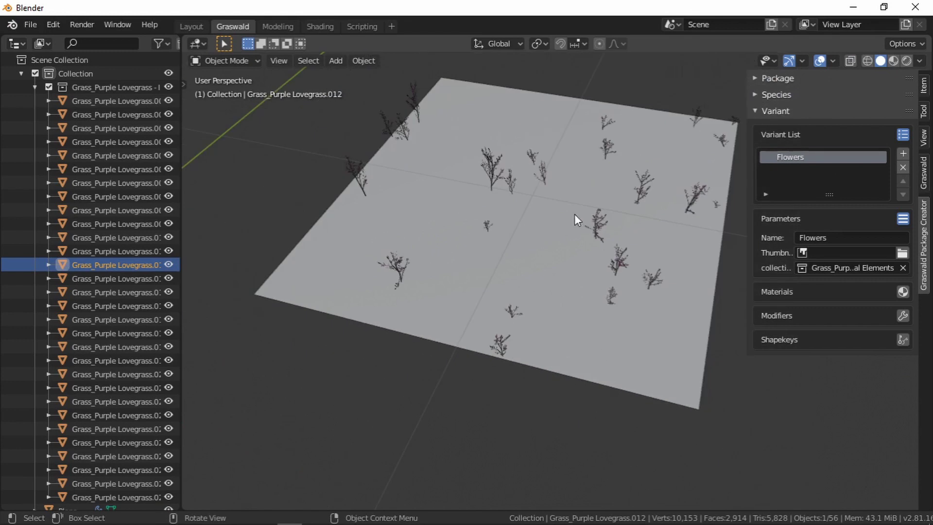
middle_drag(518, 250, 468, 249)
key(a)
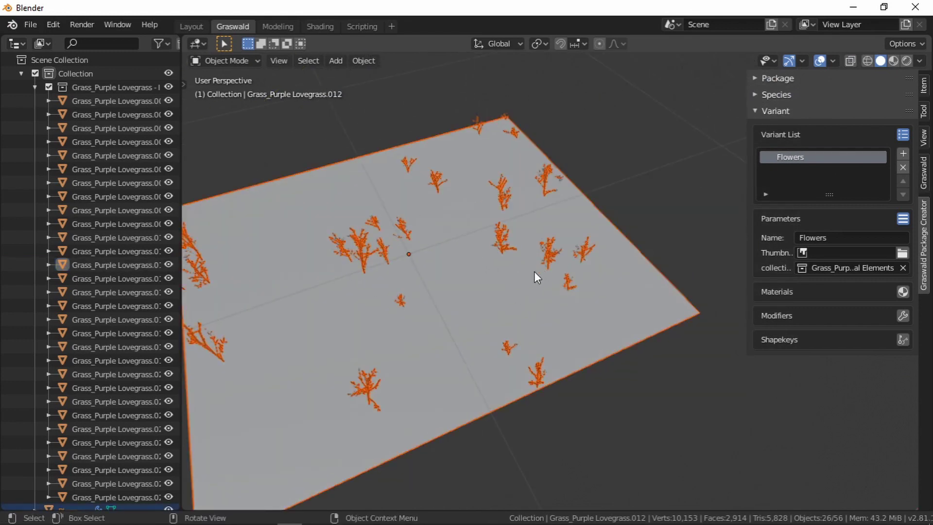
middle_drag(535, 276, 603, 236)
key(alt+a)
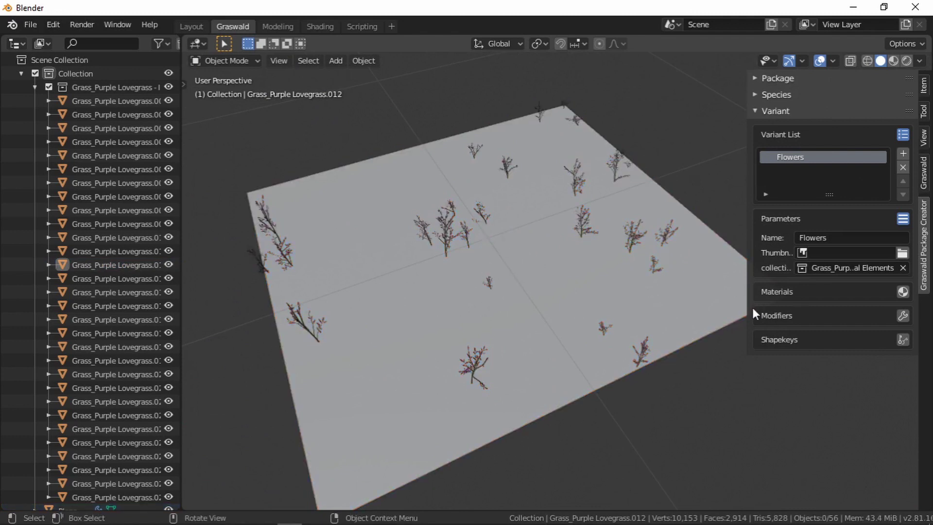
Step: Set the Purple Lovegrass species' Density Multiplier to 799 in its parameters
click(784, 96)
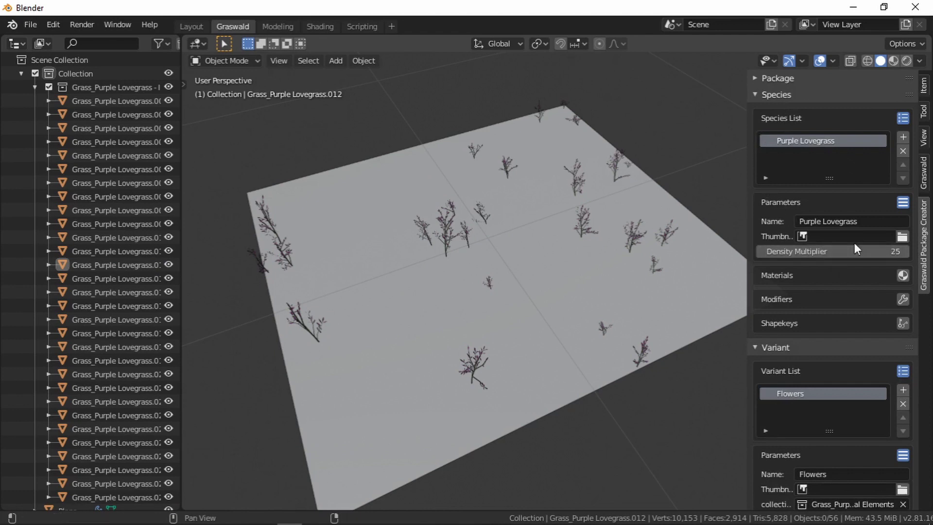
drag(852, 247, 808, 252)
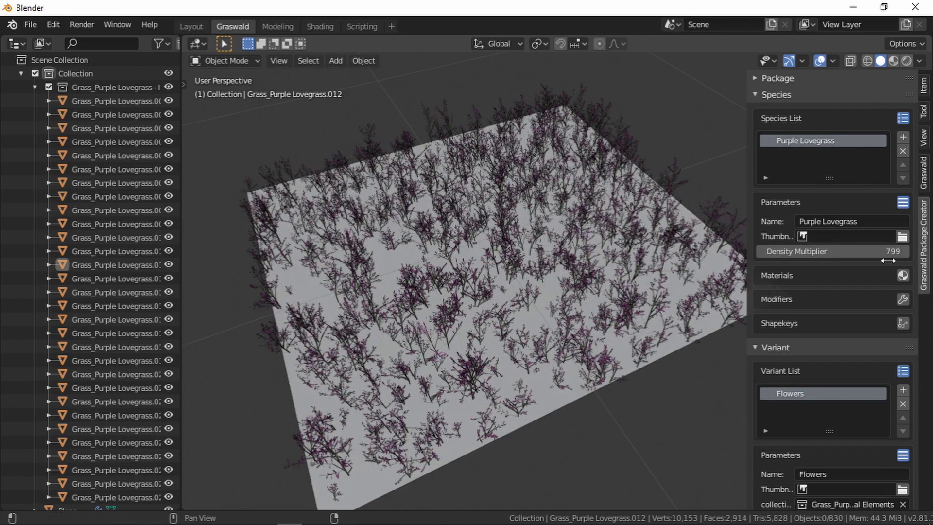
Step: Open a second Blender session and replace its default cube with a plane
key(super)
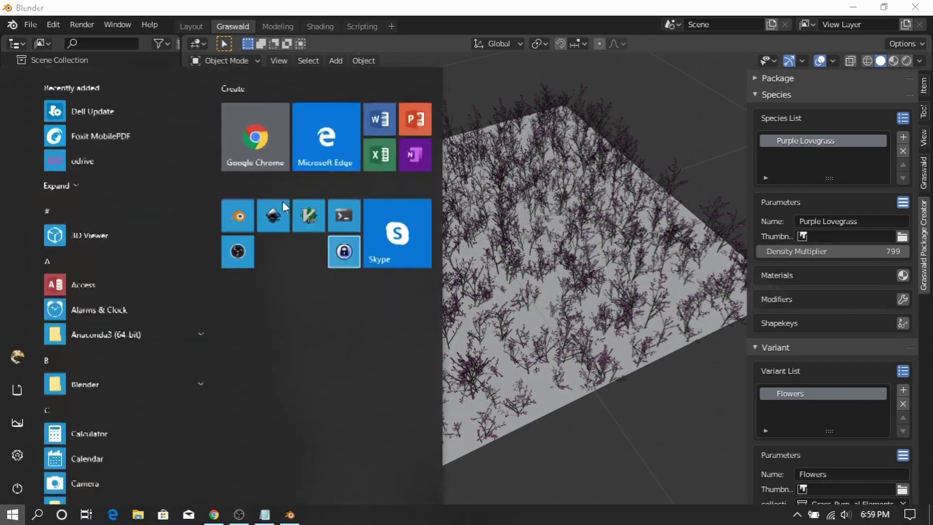
click(245, 215)
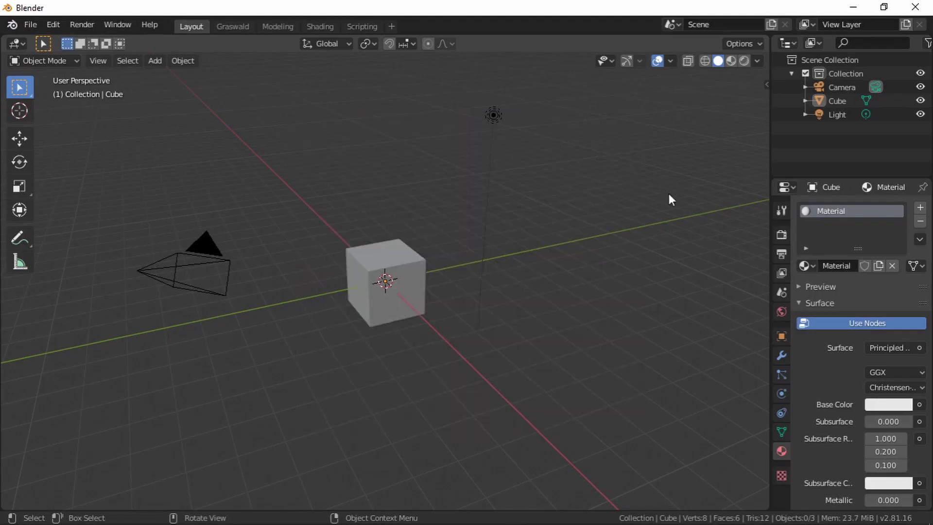
click(400, 278)
key(Delete)
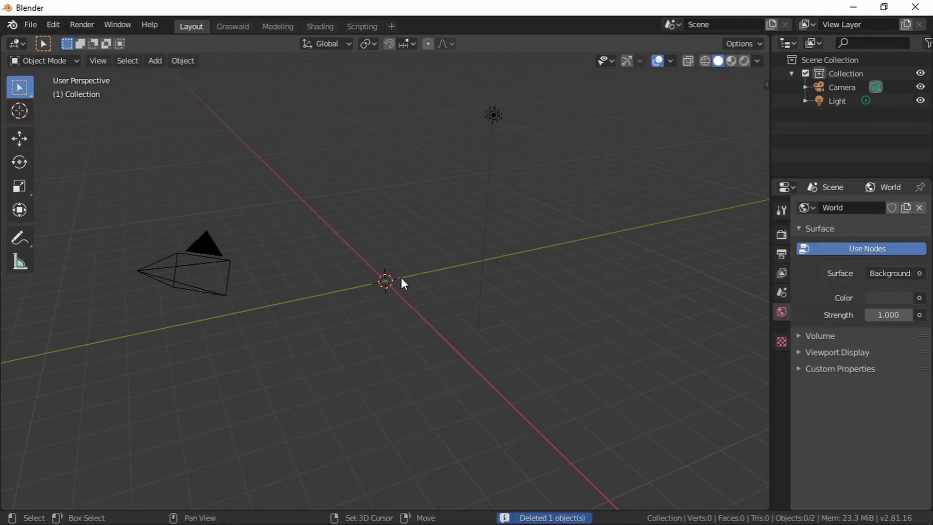
key(shift+a)
click(438, 246)
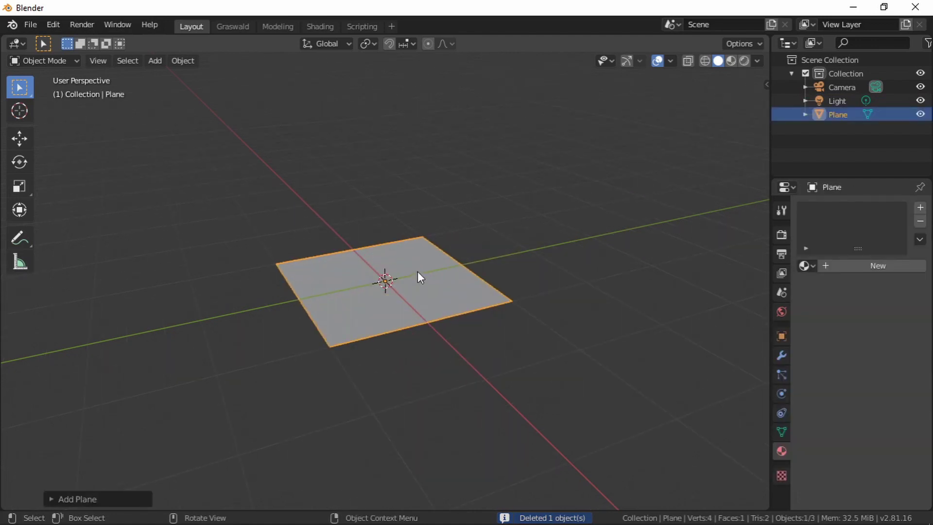
Step: Add a Graswald system with new settings to the plane in the Graswald workspace
click(232, 27)
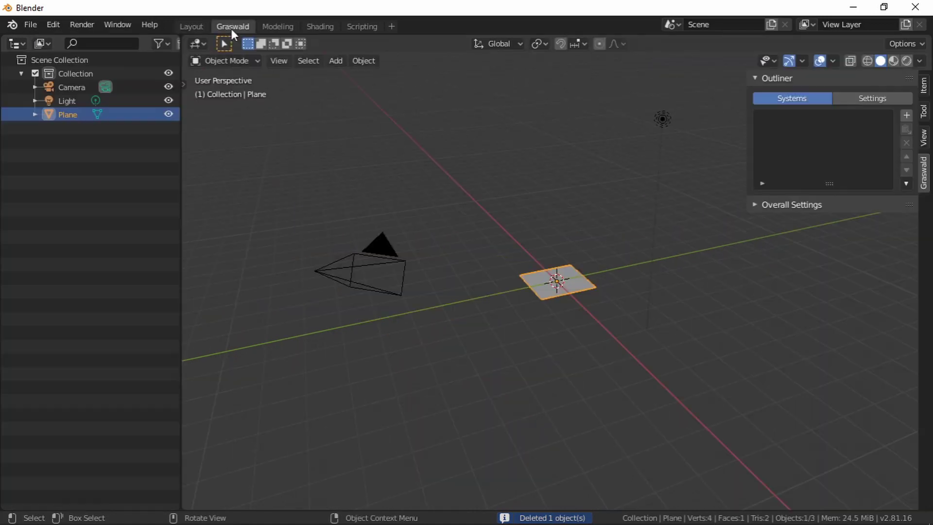
click(906, 115)
scroll(707, 248, up, 3)
click(826, 215)
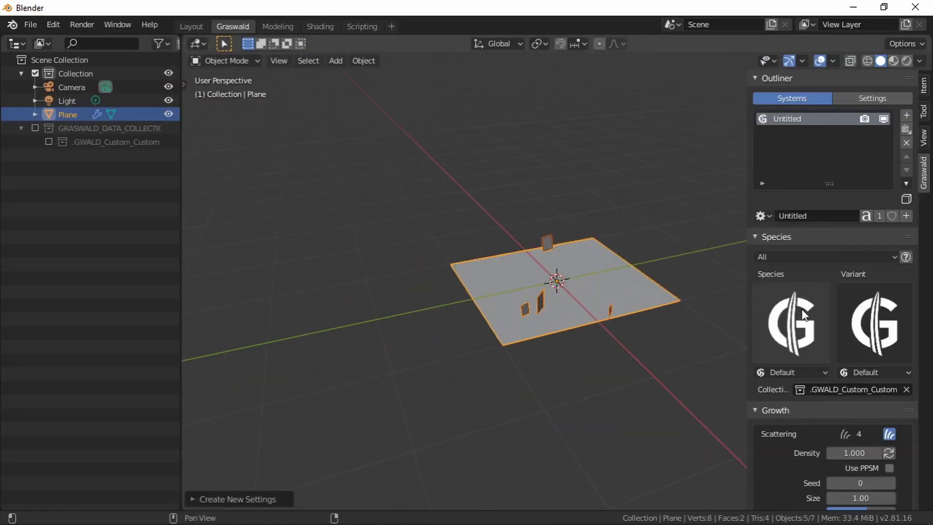
Step: Choose Curly Dock as the system's species and set its growth density to 100
click(791, 323)
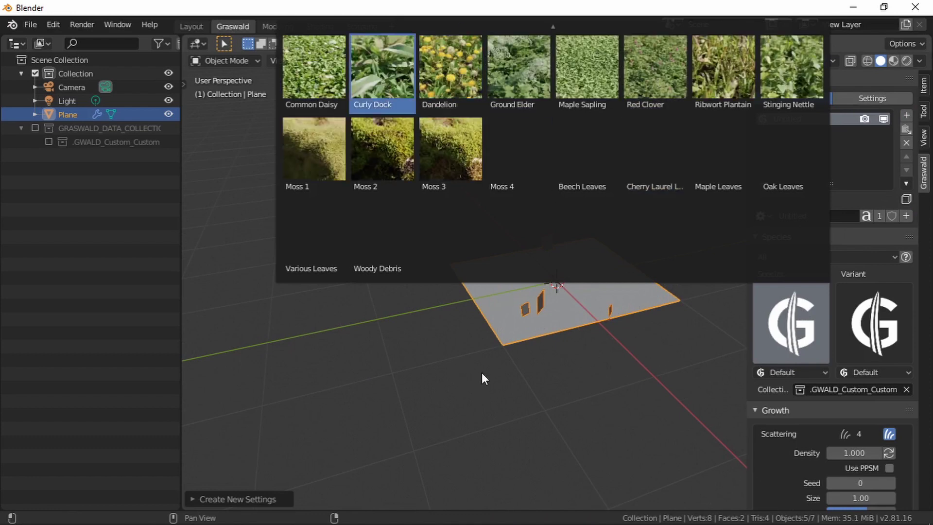
scroll(517, 319, up, 2)
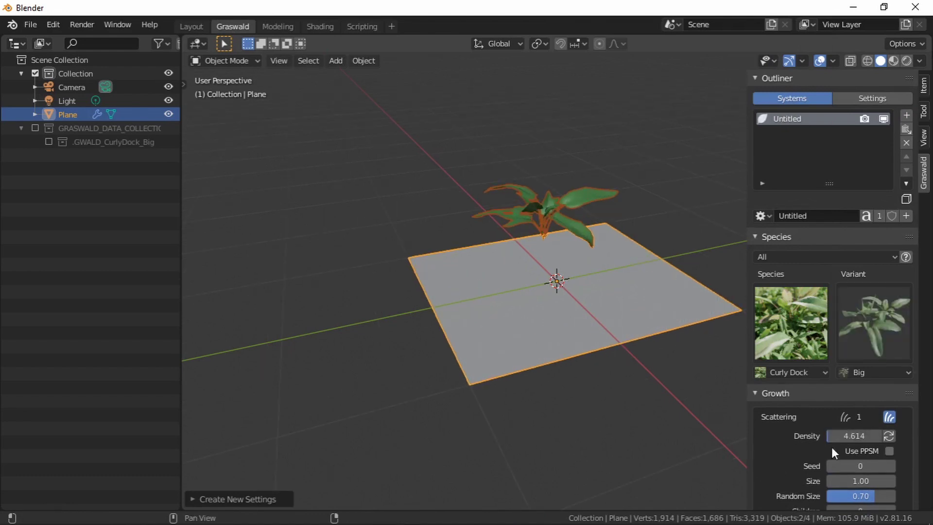
click(853, 435)
text(100)
key(Return)
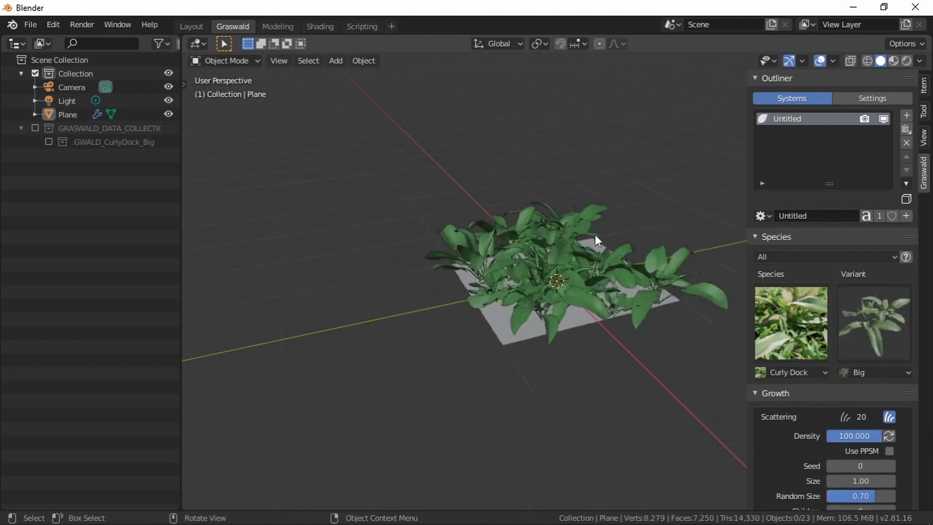
Step: Duplicate the Curly Dock plane beside the original and give the copy its own settings with the Beech Leaves species
middle_drag(596, 239, 589, 270)
click(564, 284)
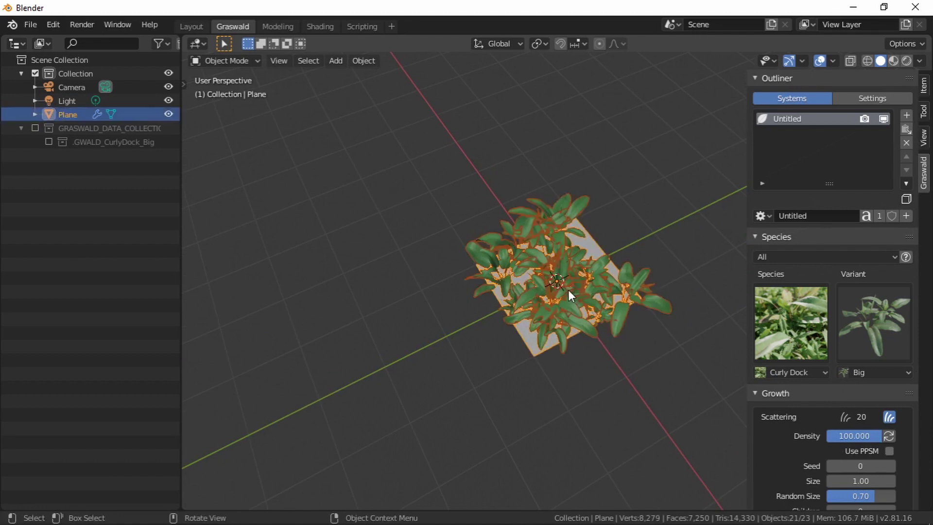
key(shift+d)
click(374, 255)
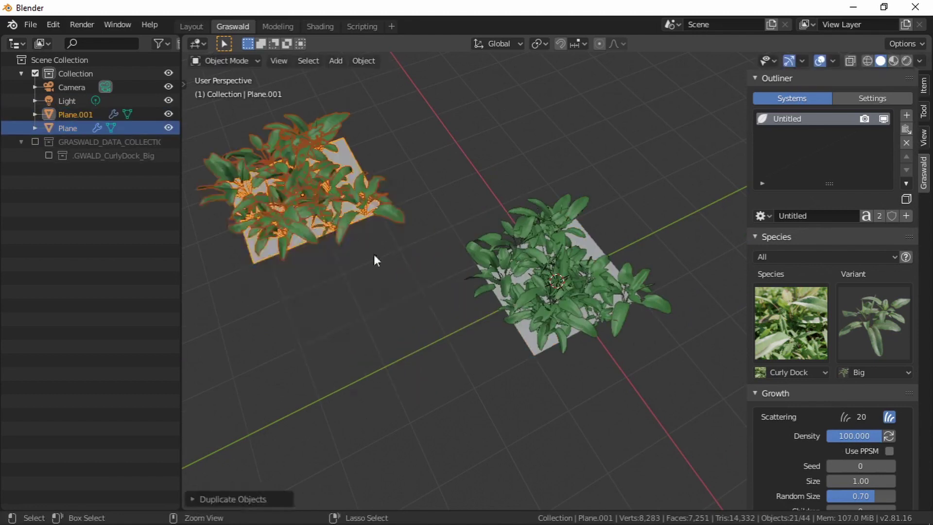
shift+middle_drag(372, 254, 561, 289)
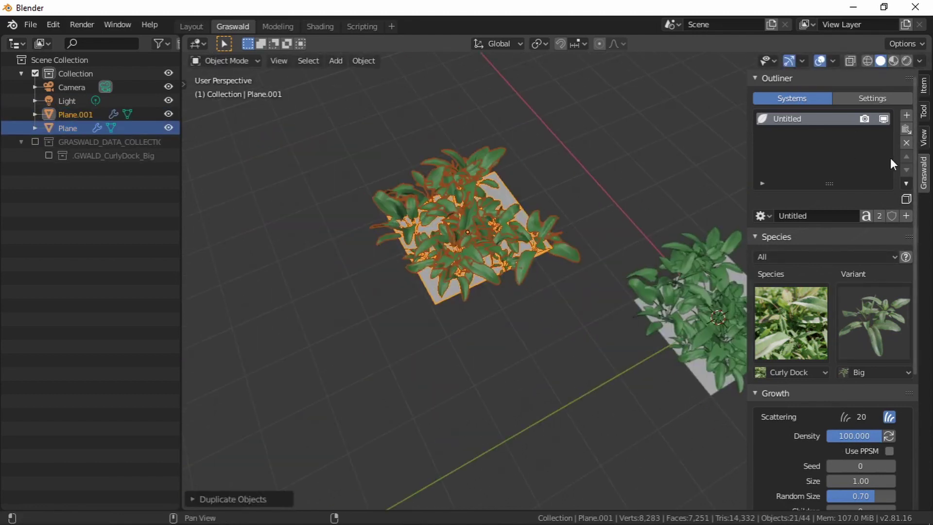
click(878, 216)
click(787, 330)
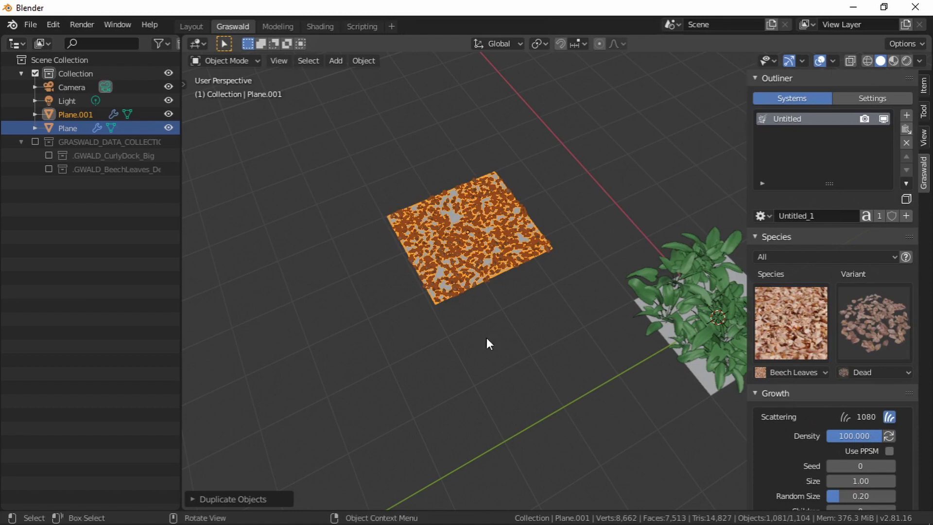
Step: Duplicate the Beech Leaves plane about 3 m along X and -1 m along Z, giving the copy its own settings with Creeping Bentgrass
key(shift+d)
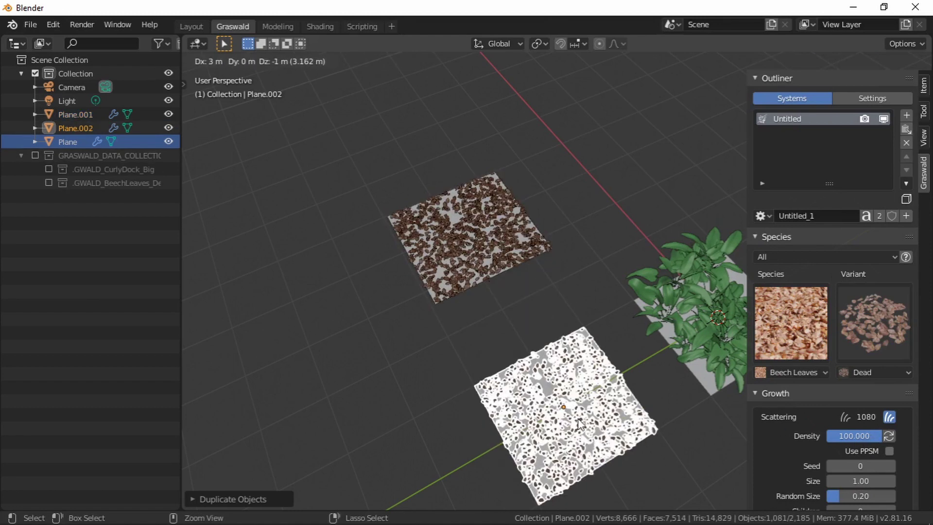
click(578, 427)
click(791, 323)
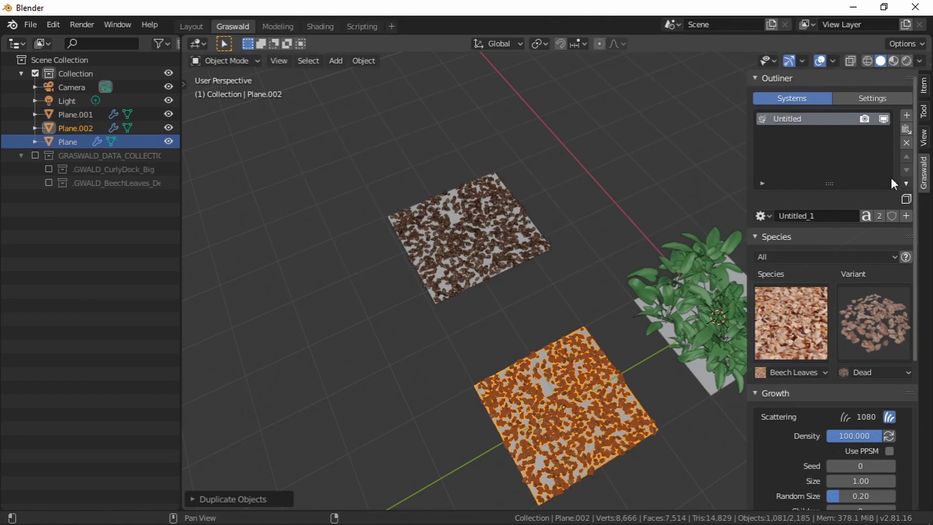
click(784, 332)
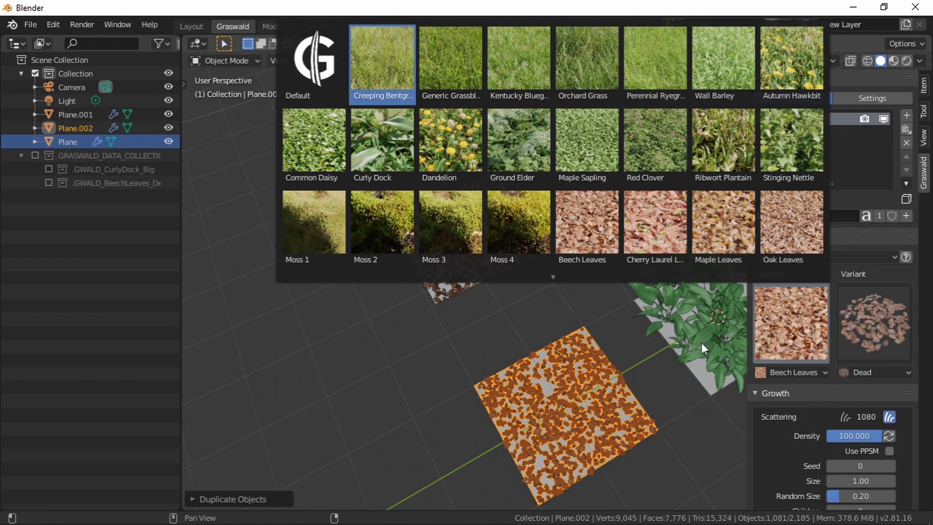
key(Return)
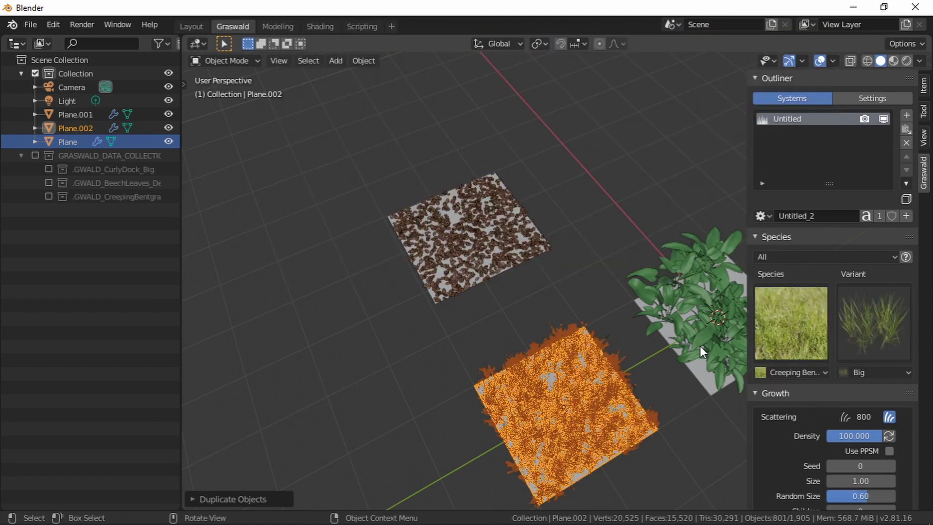
Step: Compare the density of the three planted planes from different angles and select the Beech Leaves plane
middle_drag(700, 346, 578, 311)
click(569, 352)
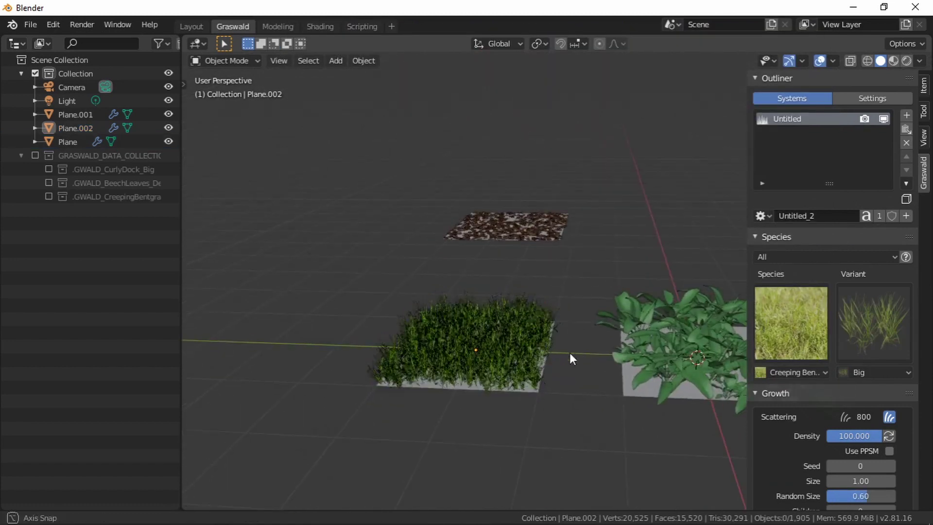
middle_drag(569, 352, 588, 214)
click(586, 214)
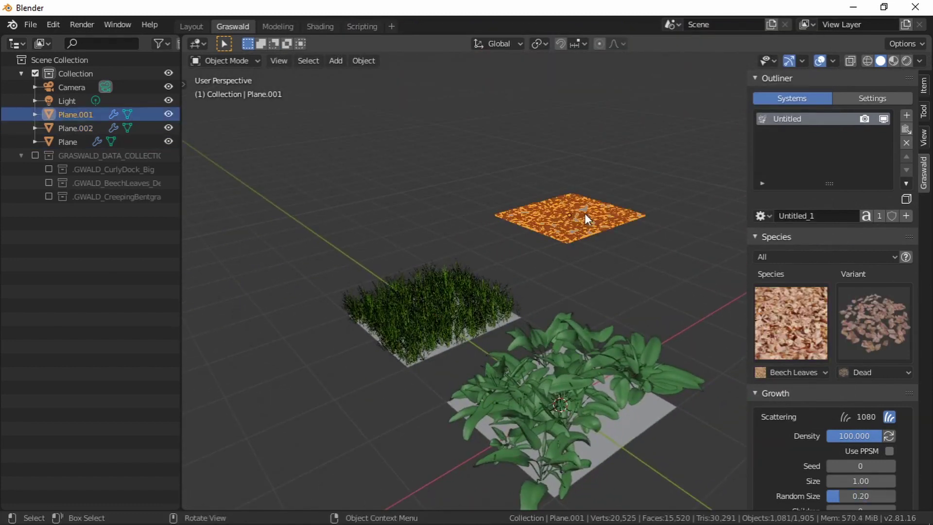
Step: Compare the density of the three planted planes with the Purple Lovegrass plane in the other Blender window
click(450, 317)
click(559, 401)
middle_drag(559, 402, 696, 427)
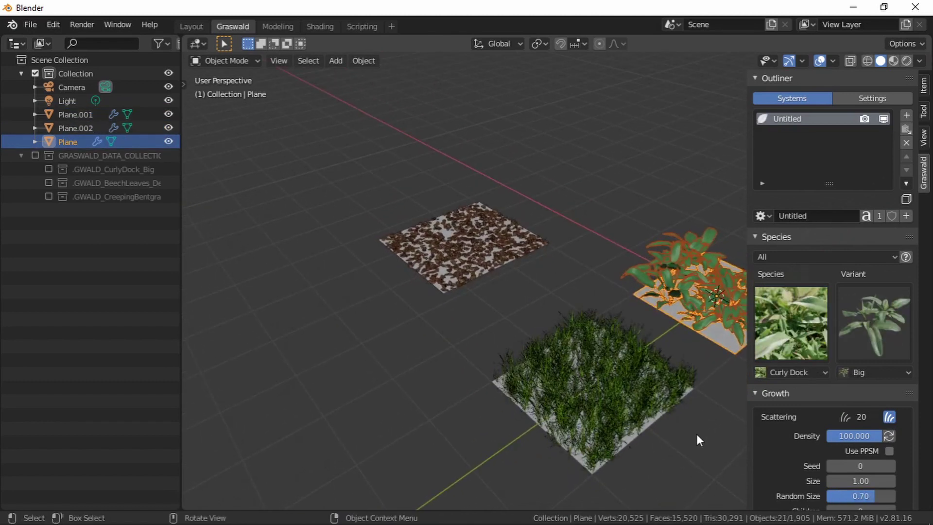
key(alt+Tab)
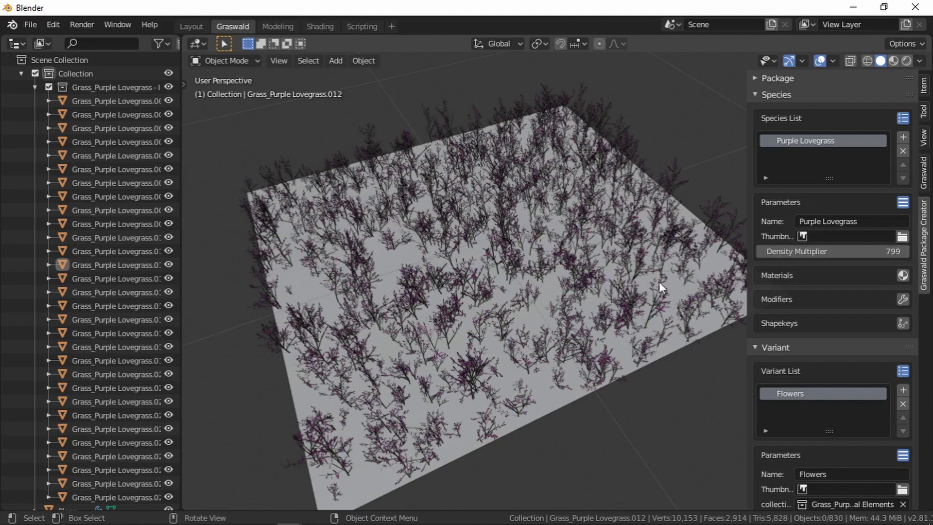
key(alt+Tab)
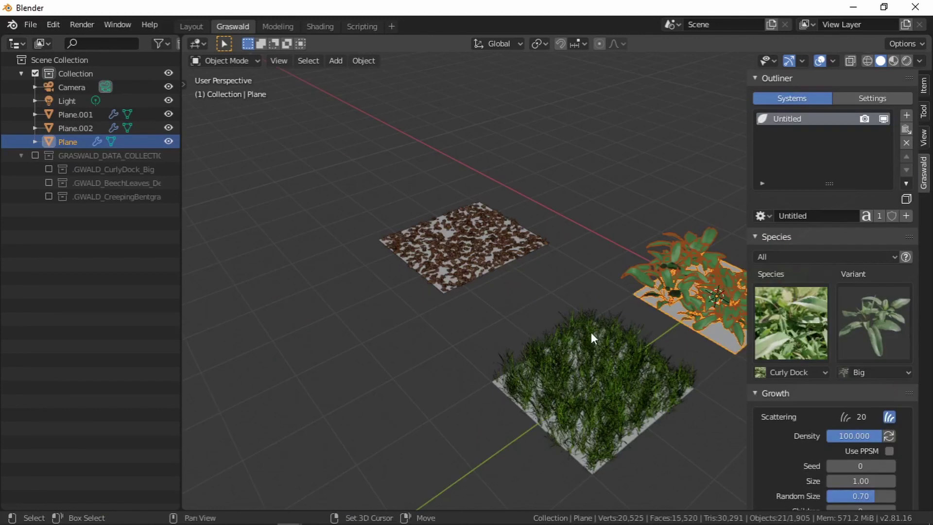
shift+middle_drag(591, 331, 577, 331)
scroll(577, 332, up, 2)
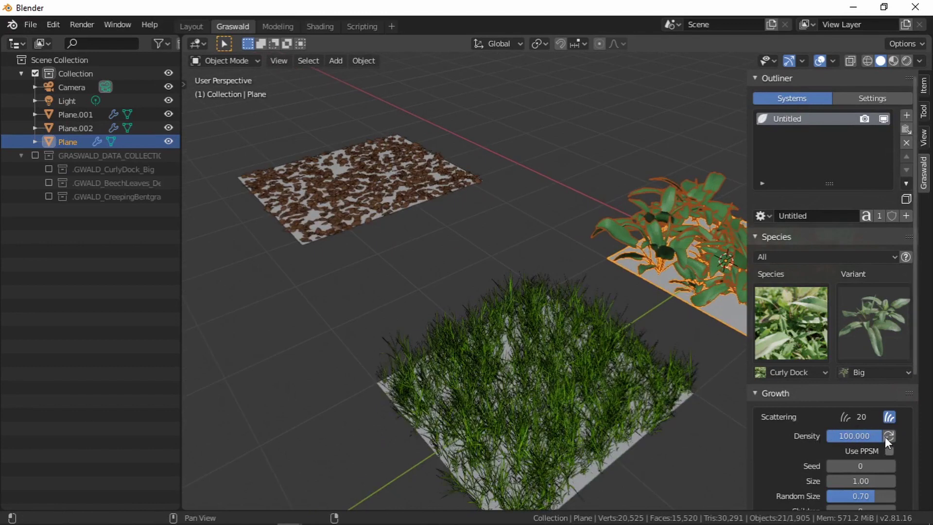
Step: Close the scene with the three comparison planes and bring the Purple Lovegrass scene back to full size
key(super+Right)
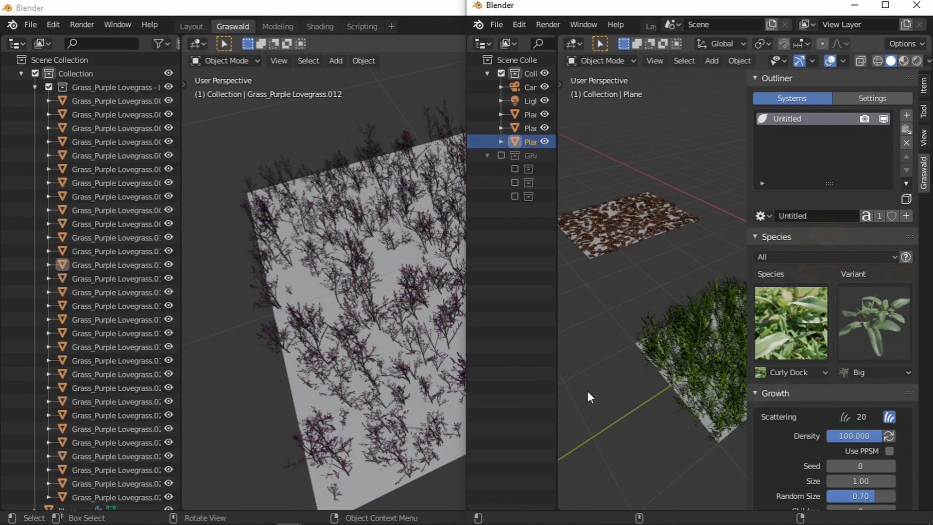
click(917, 7)
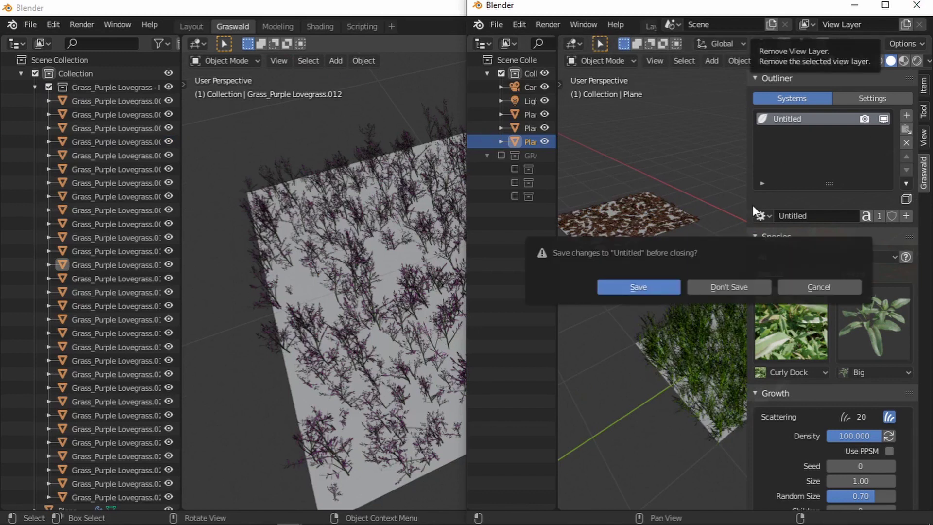
double_click(409, 8)
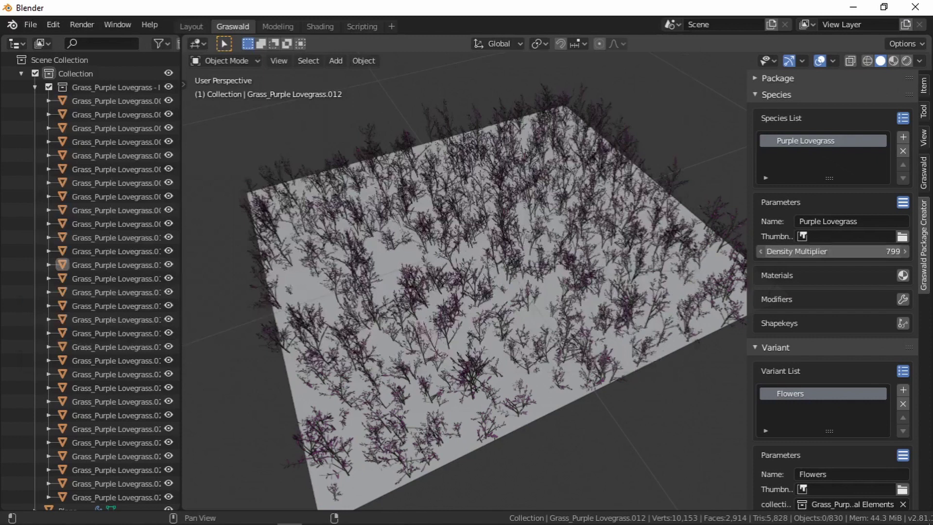
Step: Try 1210 as the Purple Lovegrass species' density multiplier, vary it, and settle on 1800
click(816, 251)
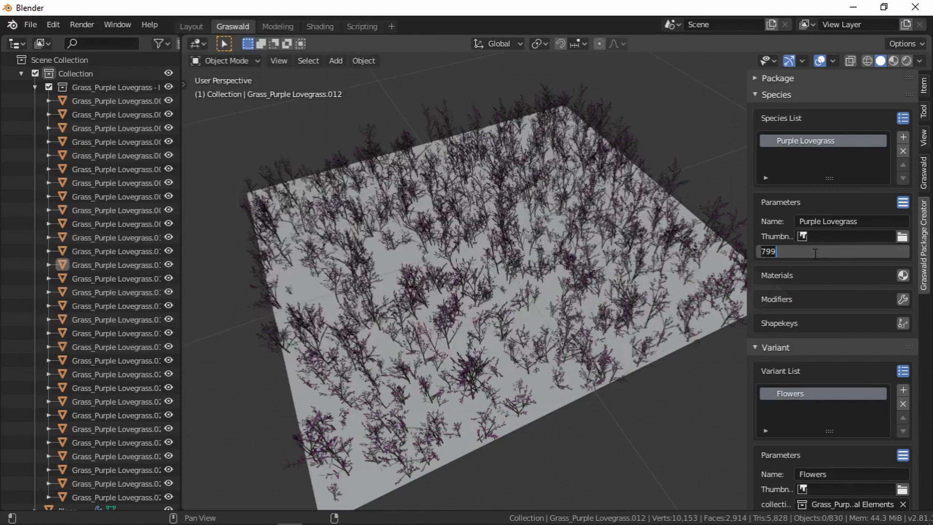
text(1210)
key(Return)
mouse_move(809, 251)
mouse_down()
mouse_move(864, 251)
mouse_move(806, 262)
mouse_up()
click(799, 248)
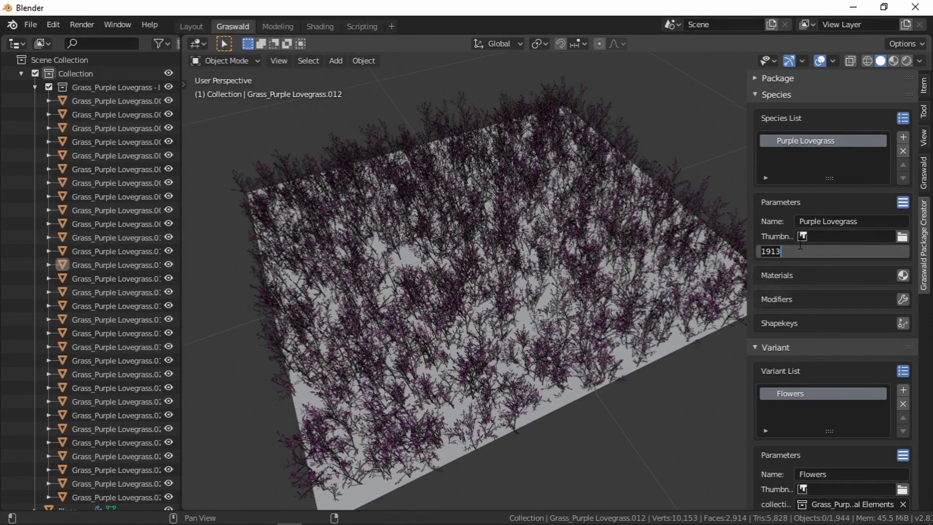
text(1800)
key(Return)
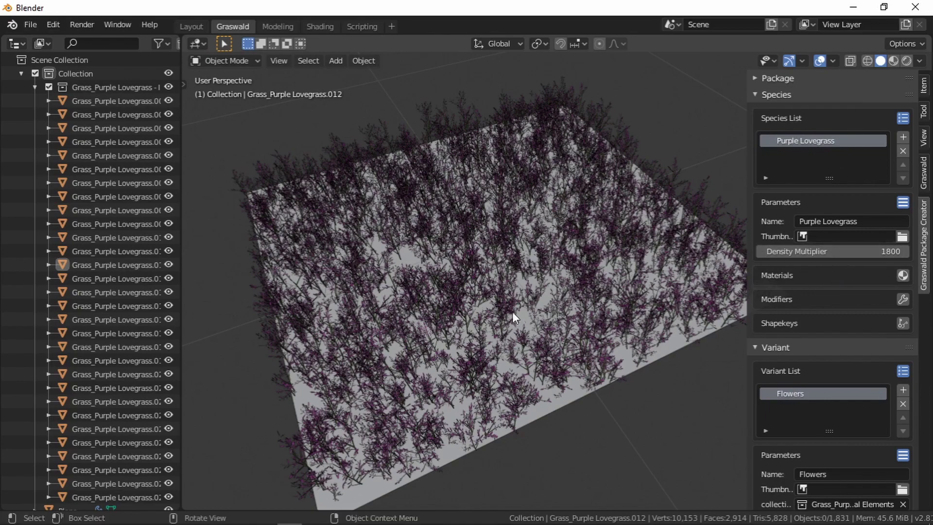
middle_drag(512, 310, 554, 333)
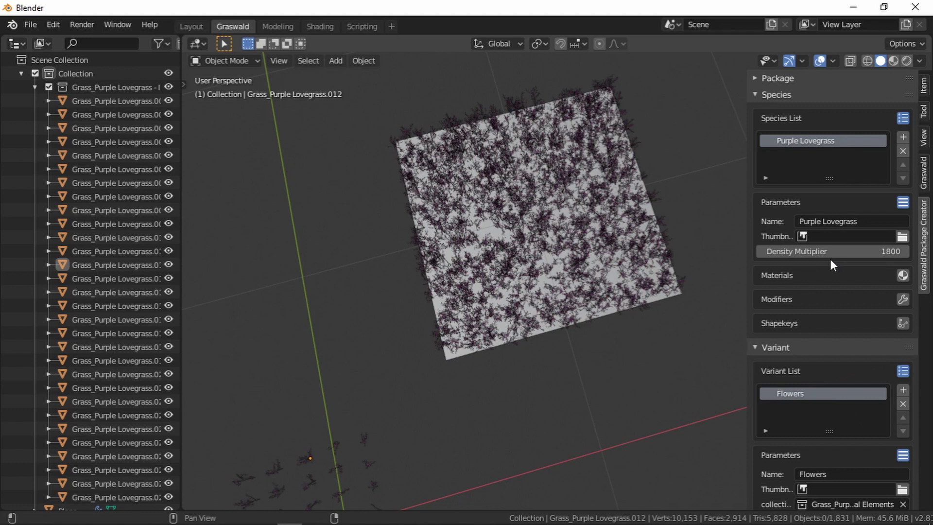
scroll(561, 276, down, 3)
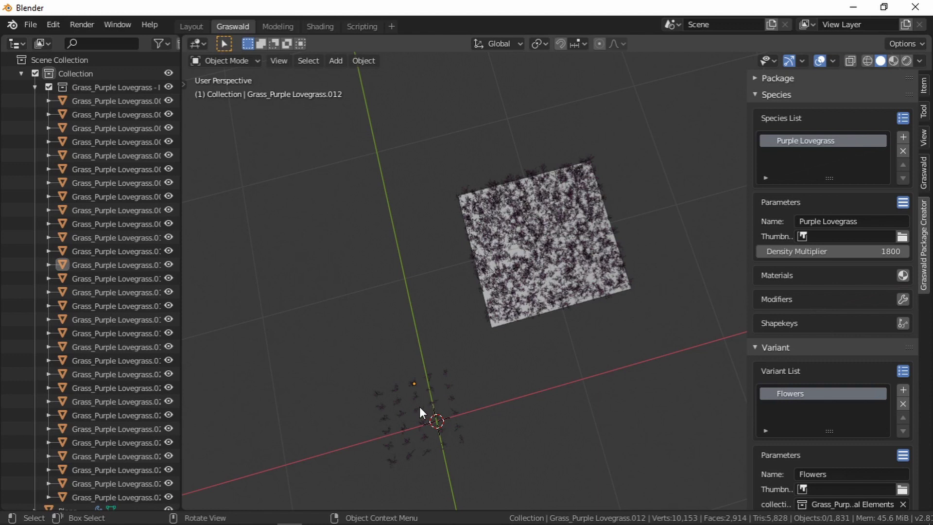
Step: Show the Flowers variant's material settings and add an empty material entry to it
scroll(517, 330, up, 5)
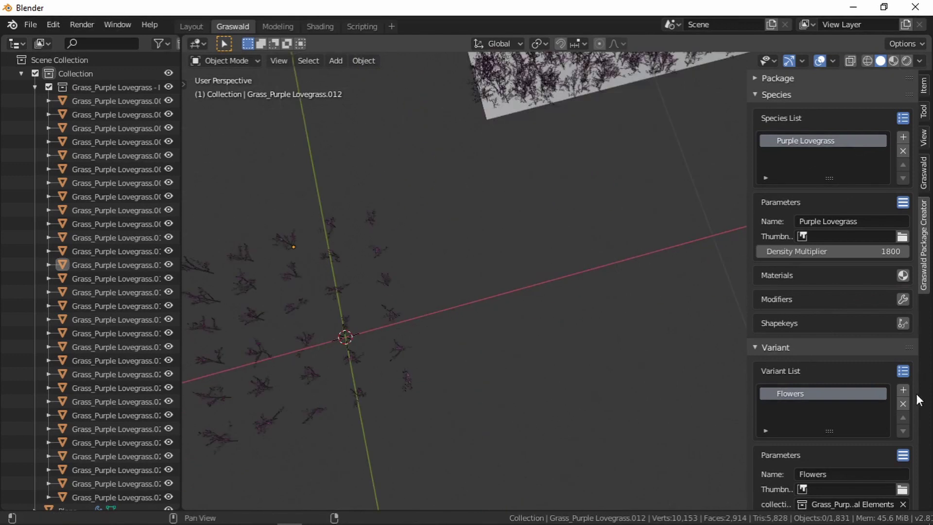
scroll(800, 437, down, 4)
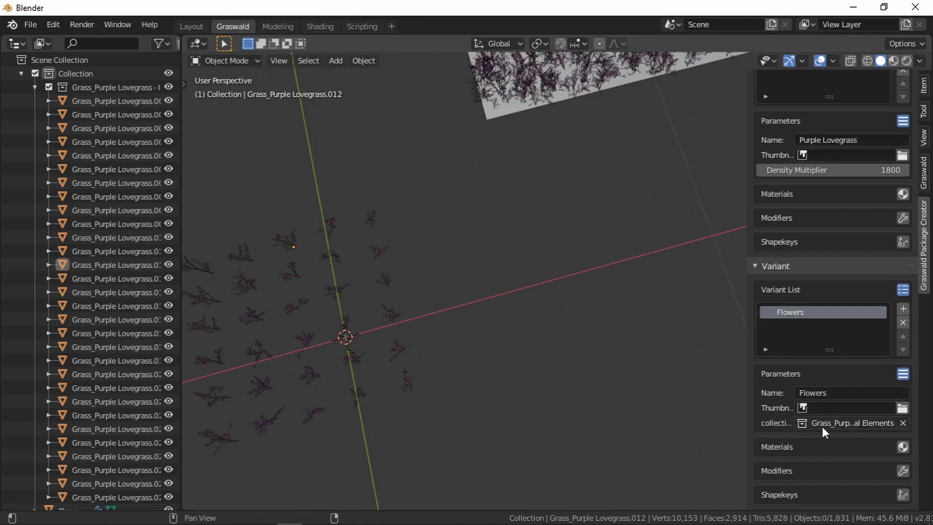
scroll(848, 204, up, 4)
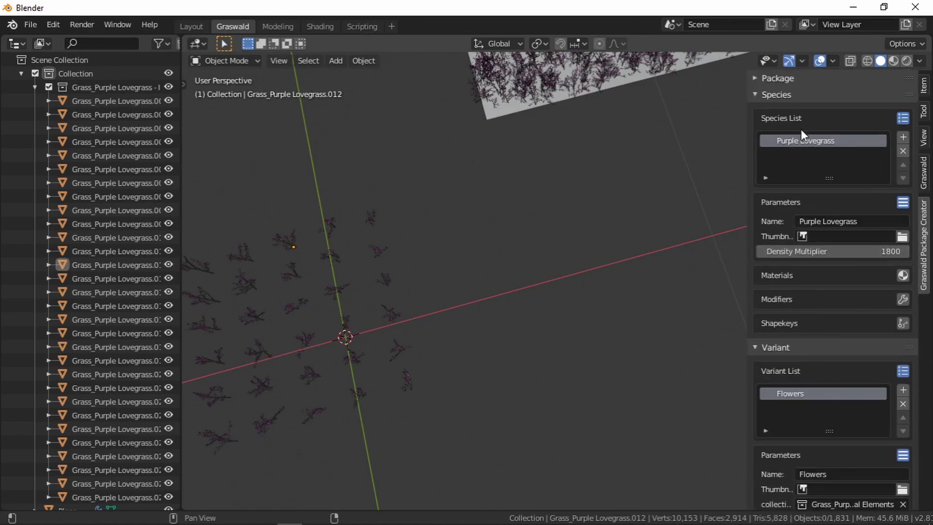
click(794, 95)
click(787, 111)
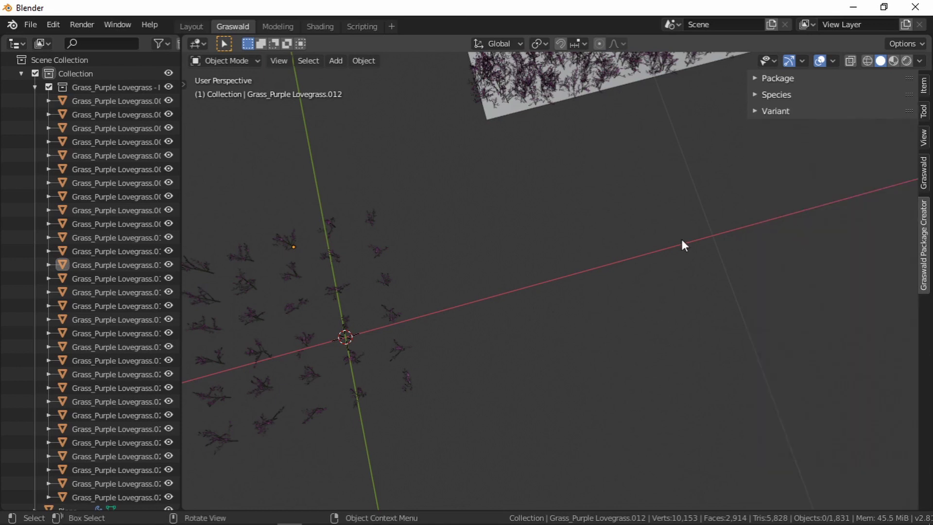
click(758, 110)
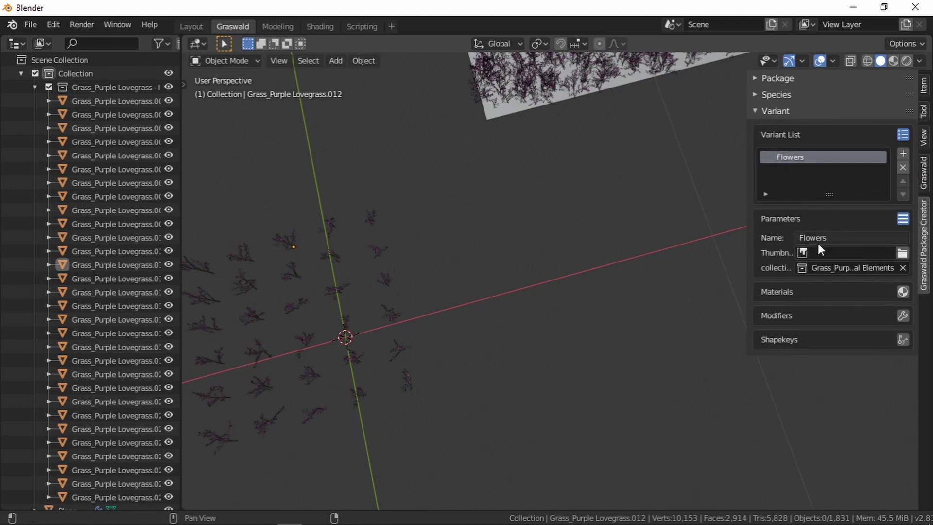
click(903, 292)
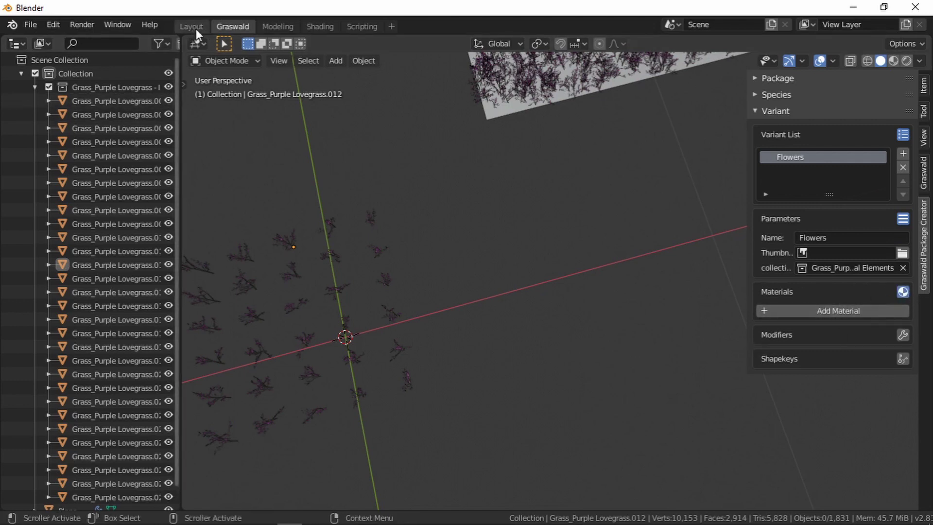
click(817, 310)
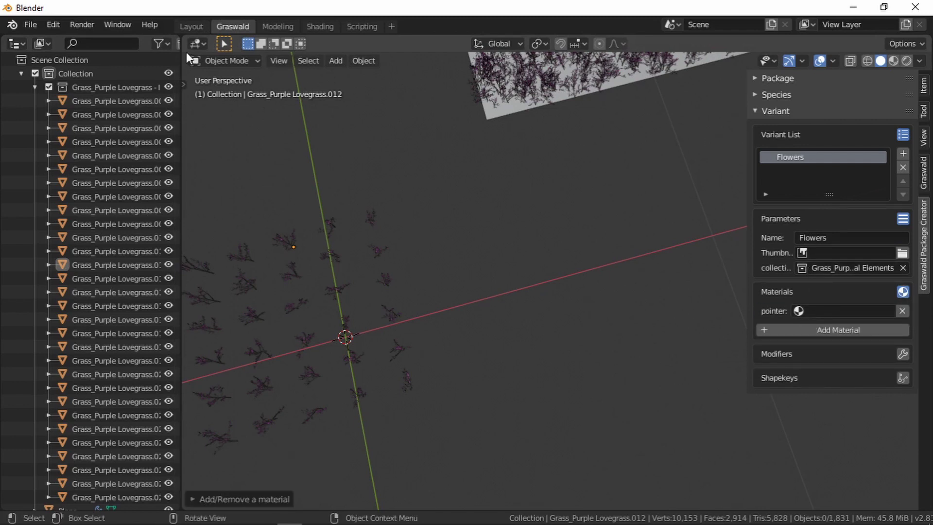
Step: Check the full name of the reeds material on the Grass_Purple Lovegrass.012 plant in the Layout workspace
click(823, 310)
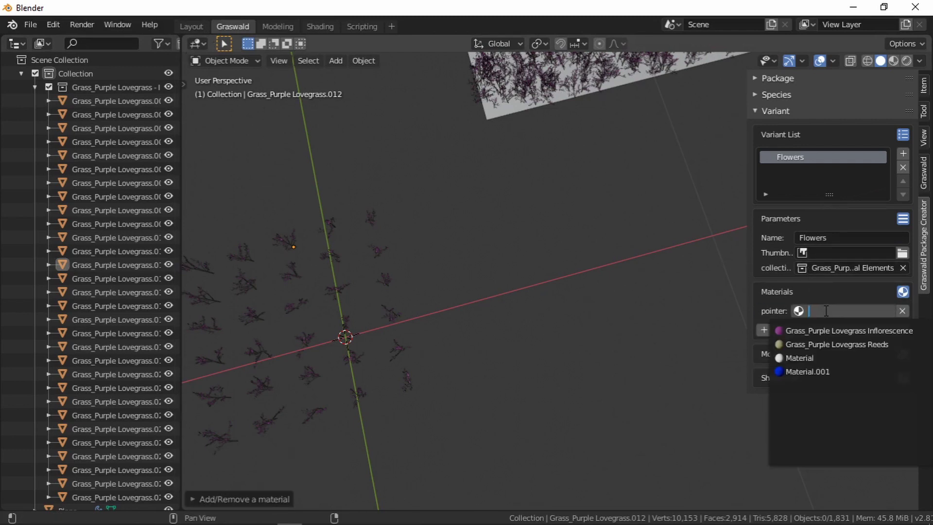
click(197, 25)
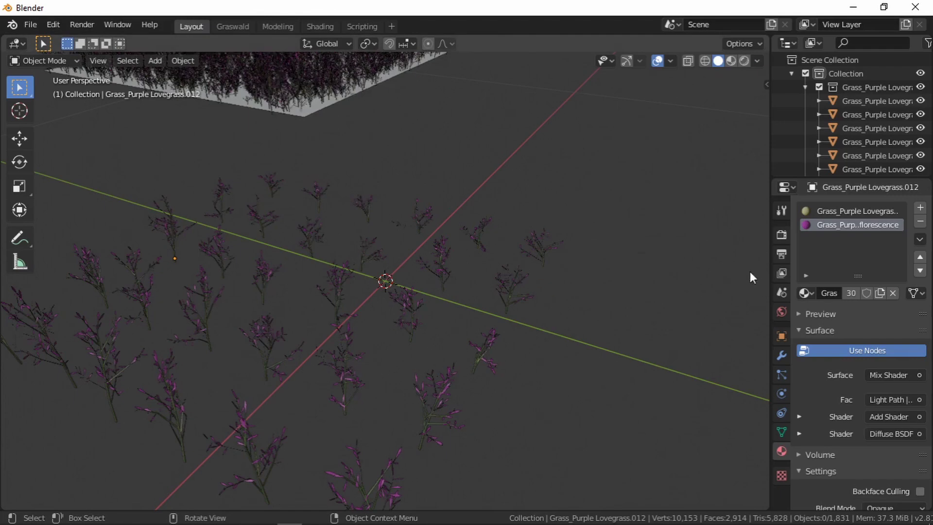
click(860, 210)
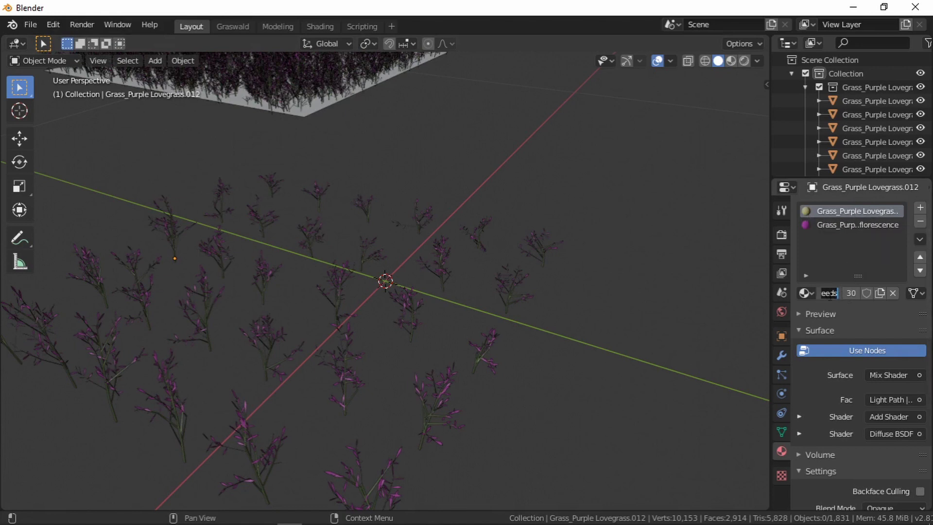
click(228, 27)
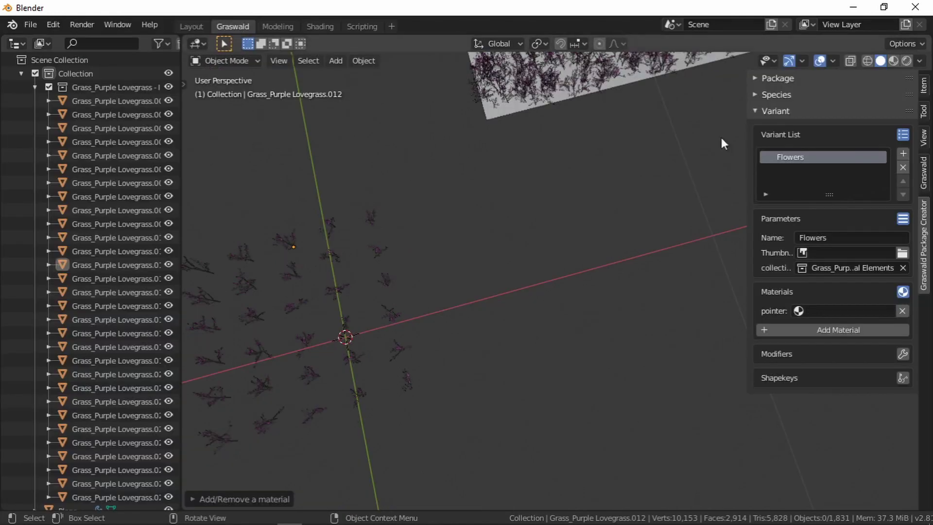
Step: Assign the Grass_Purple Lovegrass Reeds material to the Flowers variant's material entry, then collapse its materials and expand the species settings
click(834, 308)
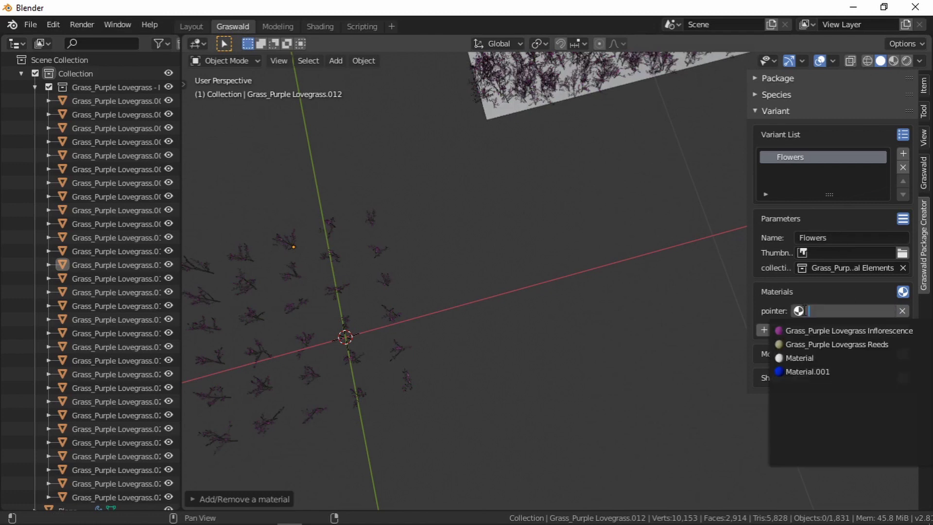
click(823, 344)
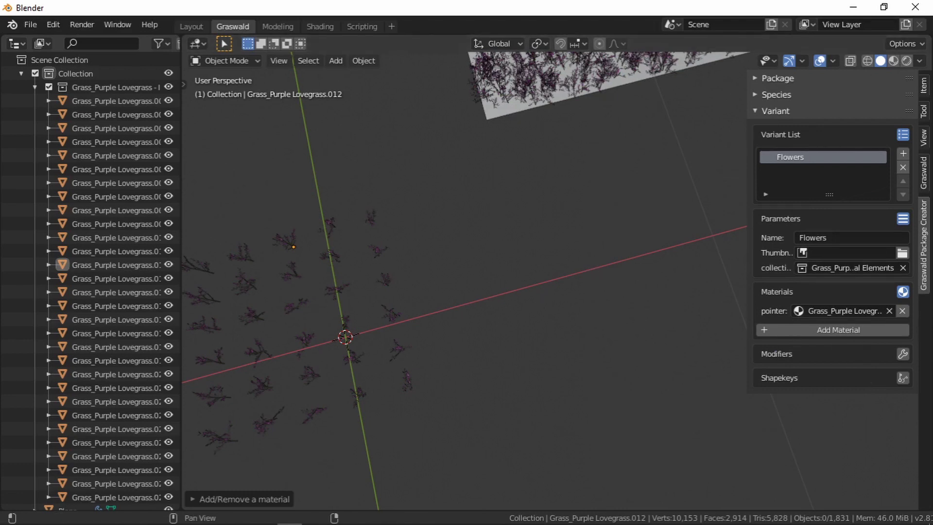
click(823, 311)
key(Return)
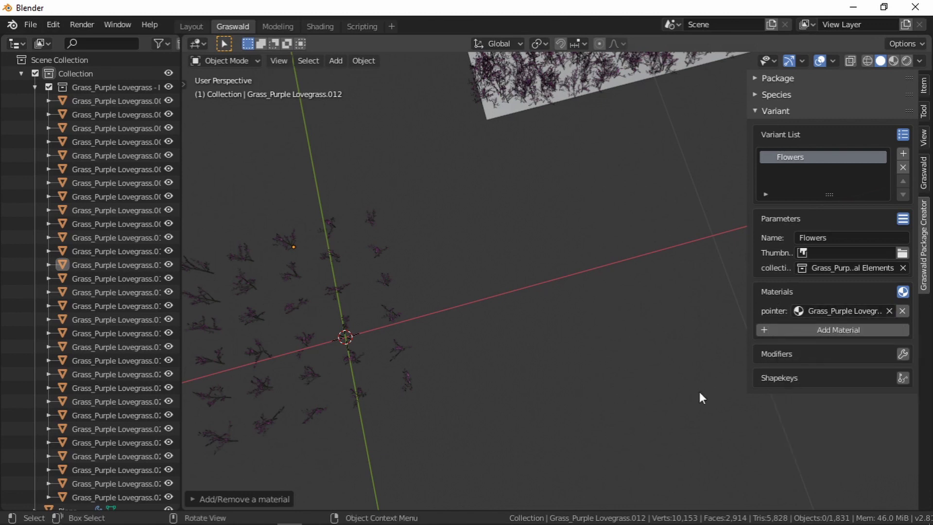
click(904, 292)
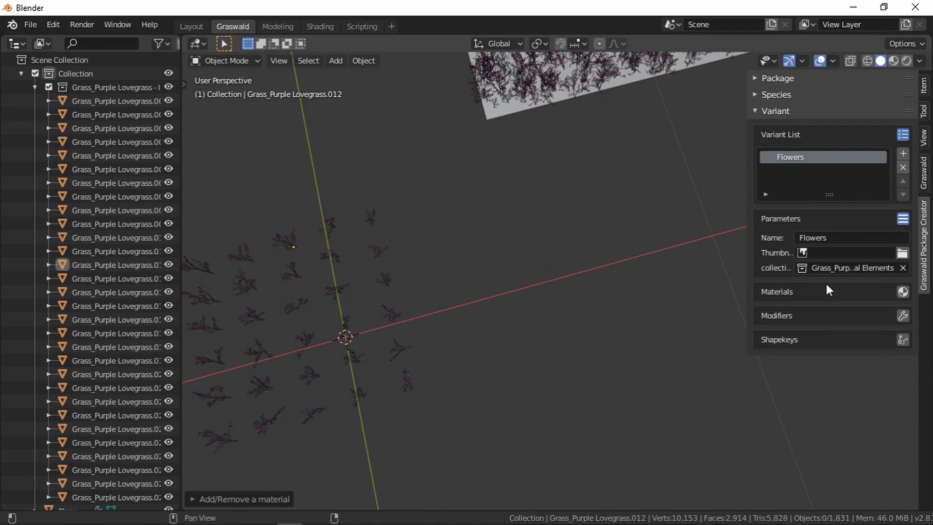
click(818, 95)
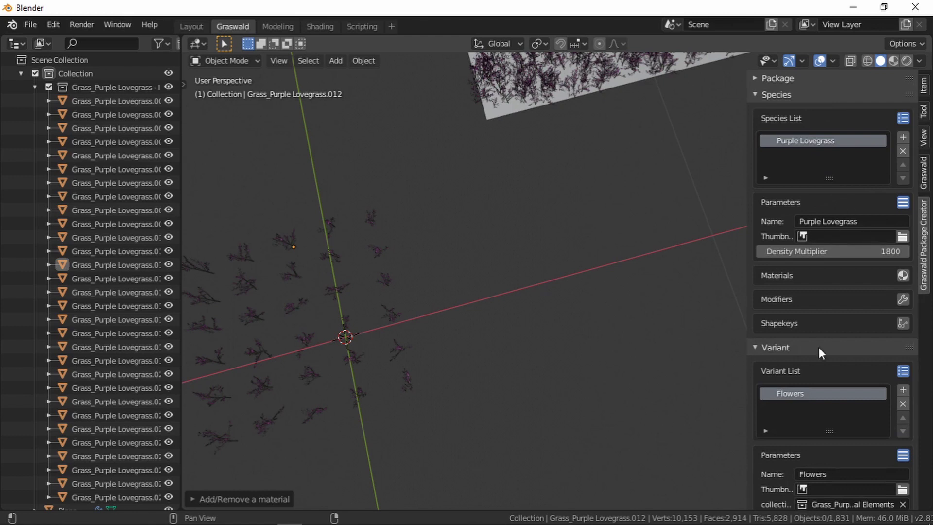
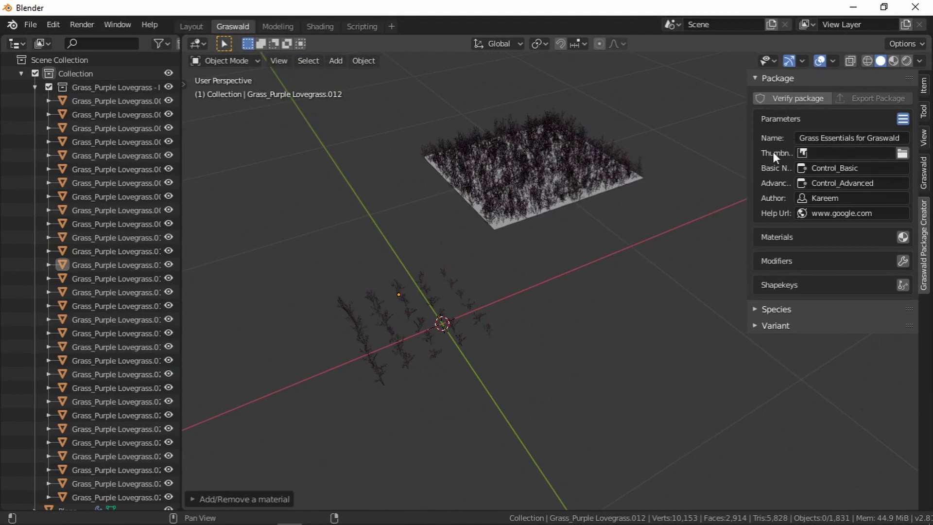
Step: Set the package thumbnail to package_icon_source.png from the package_creator_minimal folder
click(902, 152)
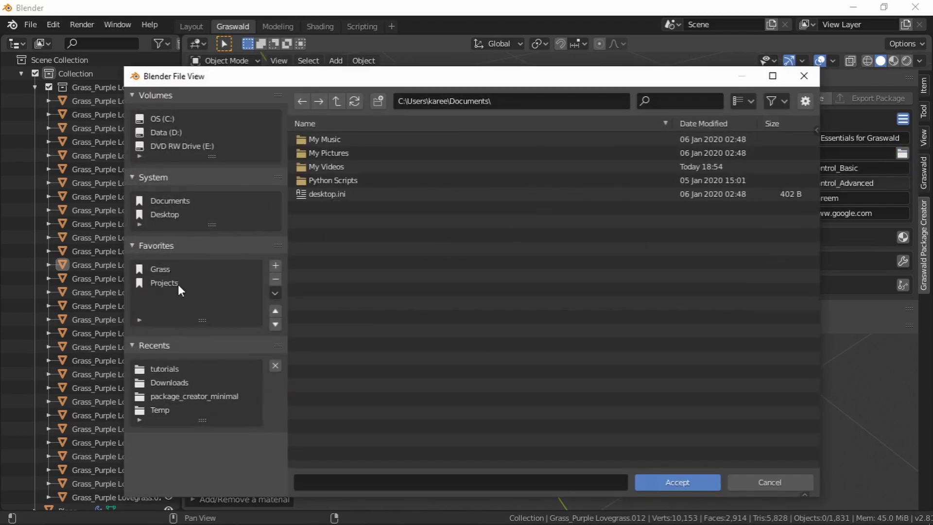
click(193, 396)
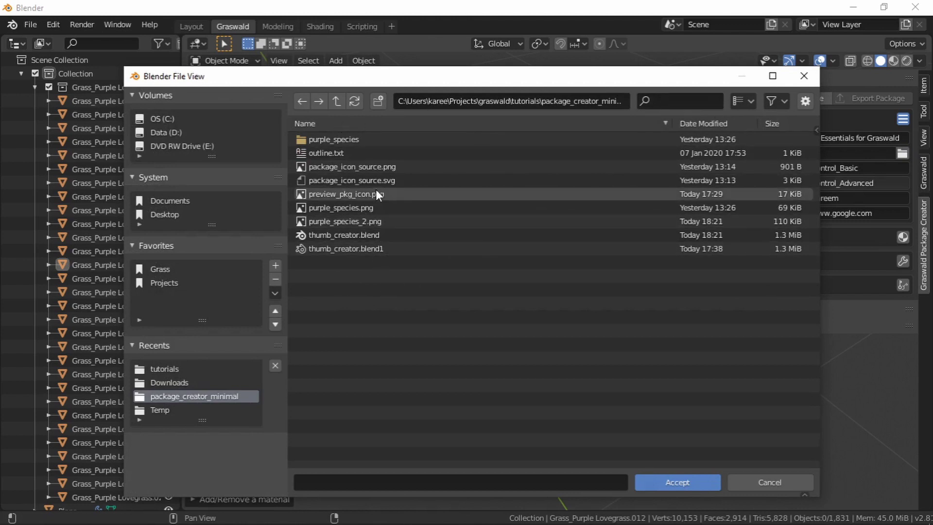
click(359, 166)
double_click(368, 165)
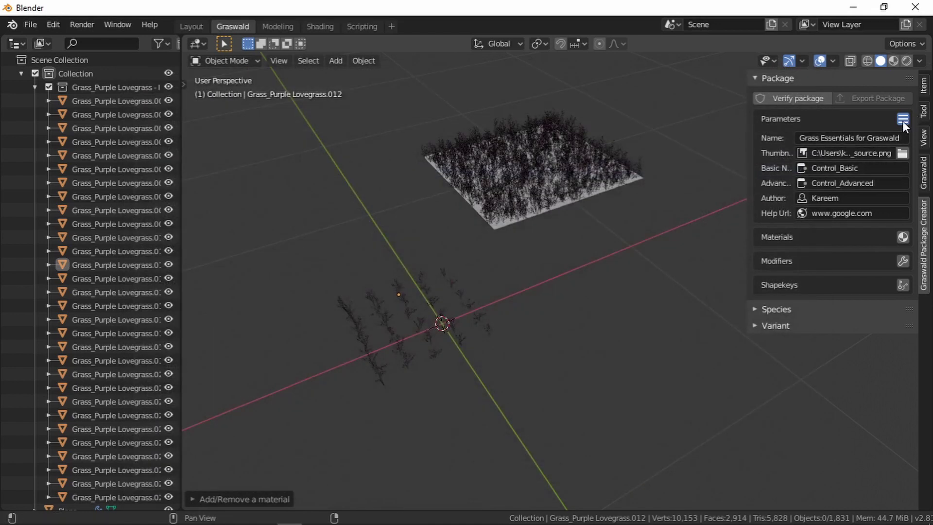
Step: Set the Purple Lovegrass species thumbnail to purple_species_2.png from the package_creator_minimal folder, displaying the files as thumbnails
click(824, 310)
scroll(824, 260, down, 3)
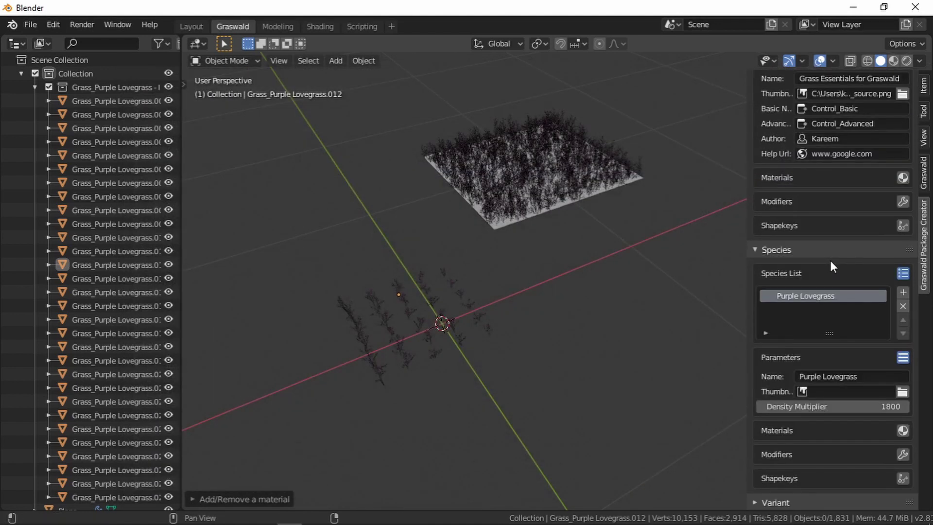
click(901, 392)
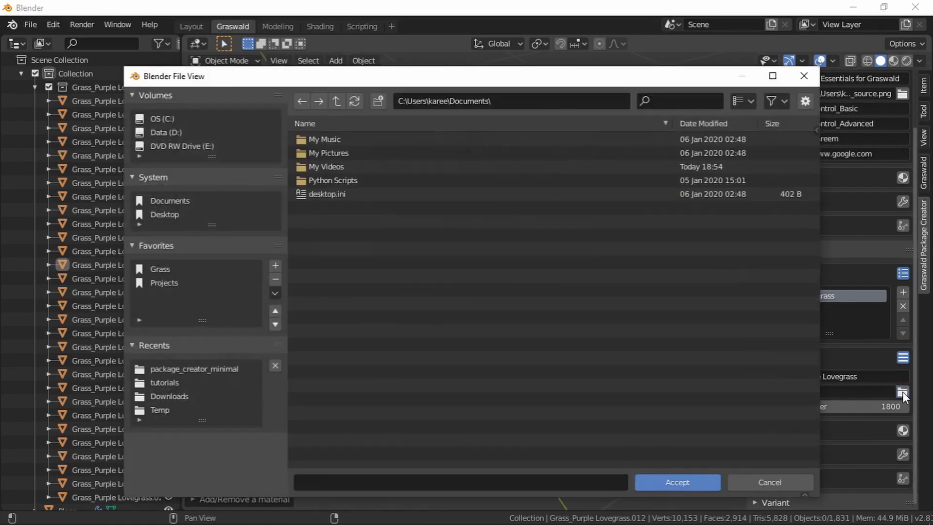
click(193, 368)
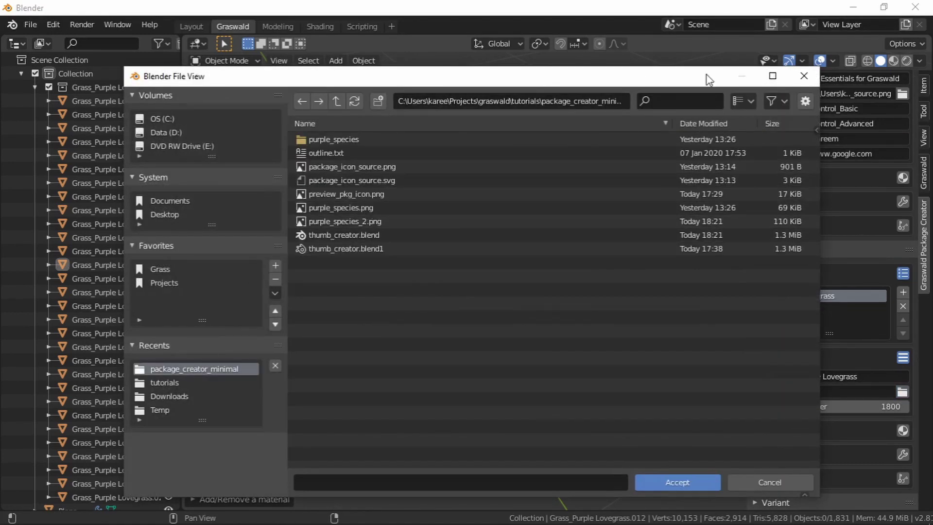
click(749, 100)
click(711, 173)
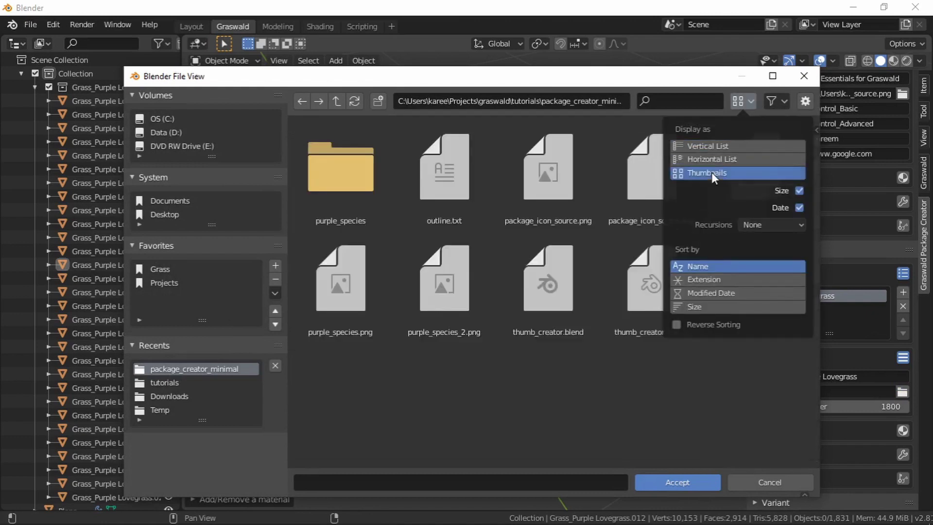
click(445, 267)
double_click(445, 267)
Step: Expand the variant settings and set the Flowers variant's thumbnail to purple_species_2.png from the package_creator_minimal folder
click(799, 504)
scroll(813, 461, down, 7)
scroll(860, 420, down, 2)
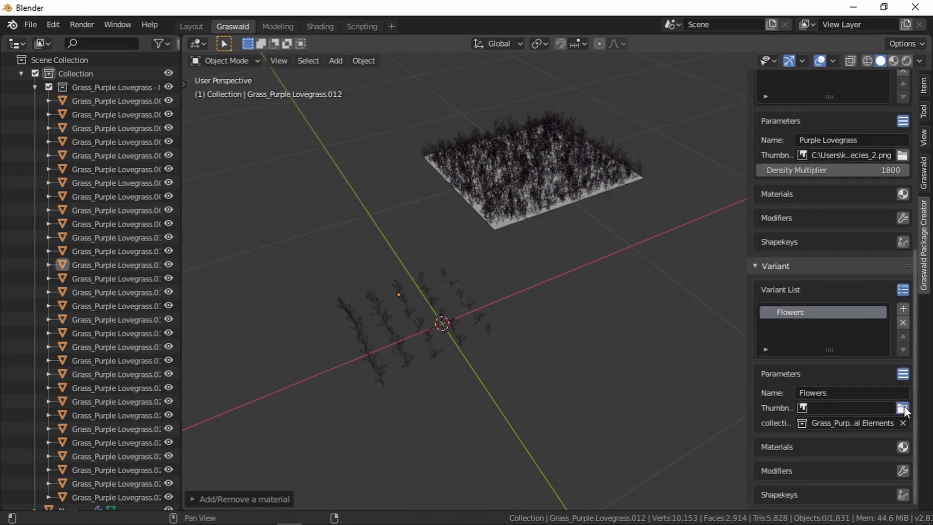
click(903, 407)
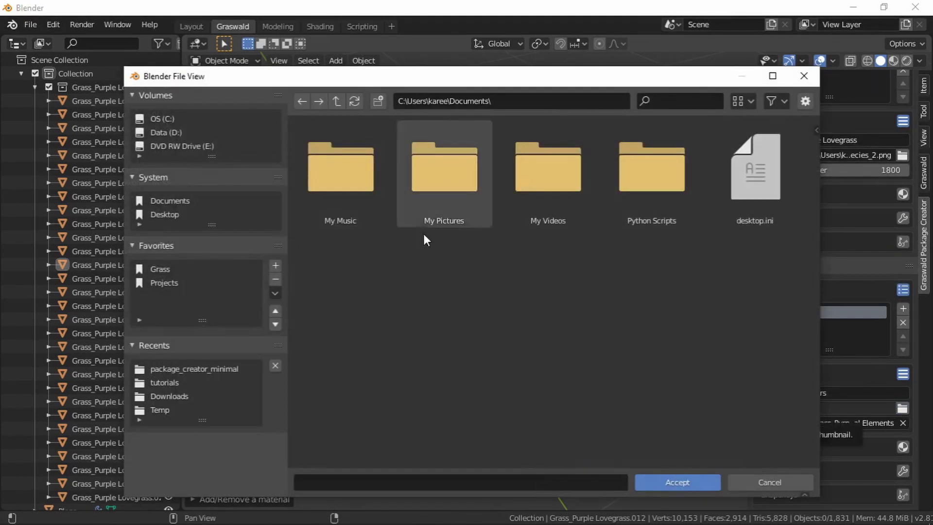
click(203, 368)
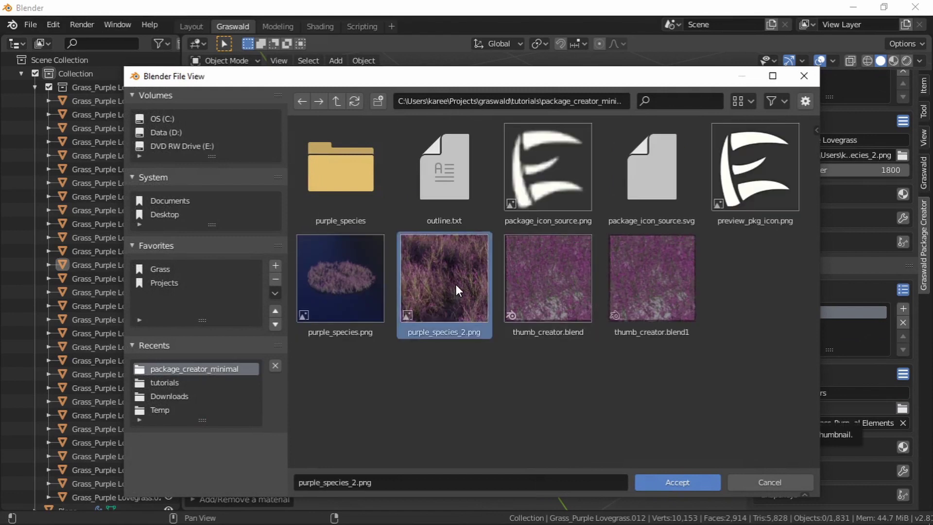
double_click(454, 286)
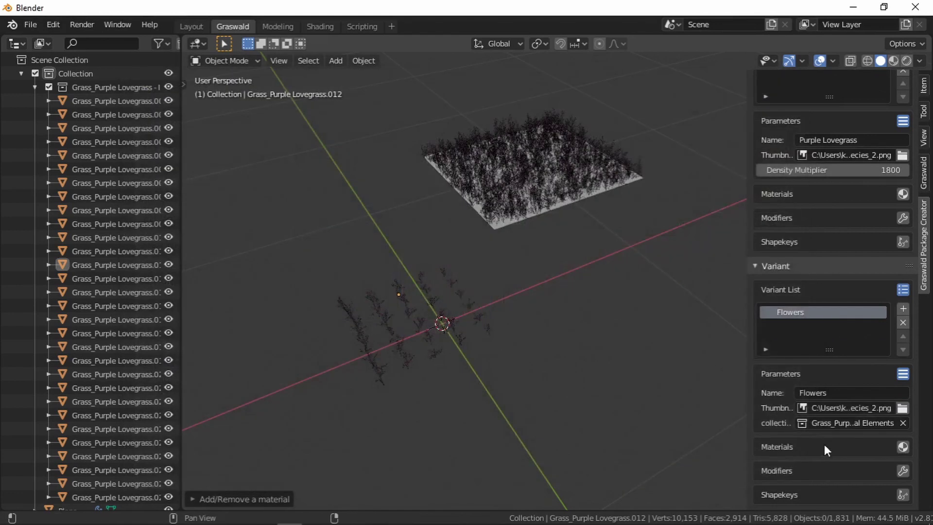
Step: Collapse the species and variant settings, then verify the package
scroll(831, 379, up, 12)
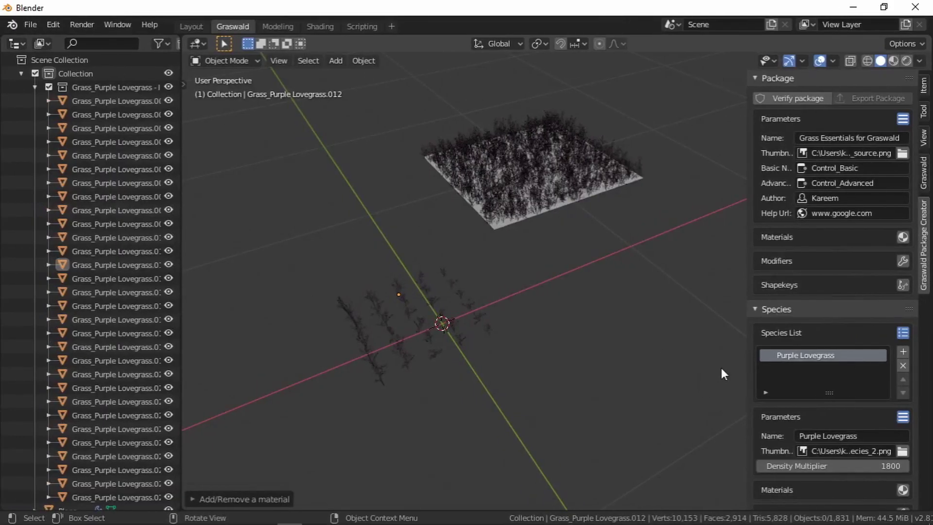
click(802, 310)
click(792, 325)
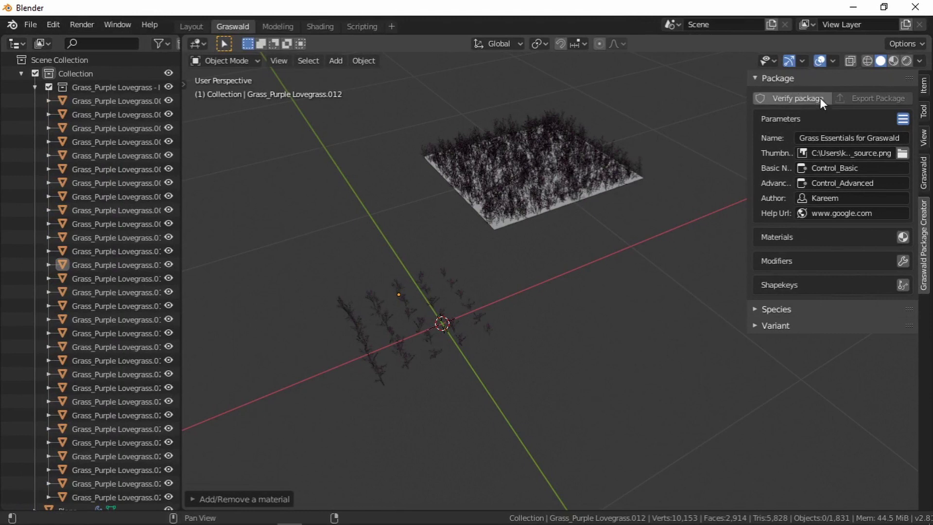
click(794, 99)
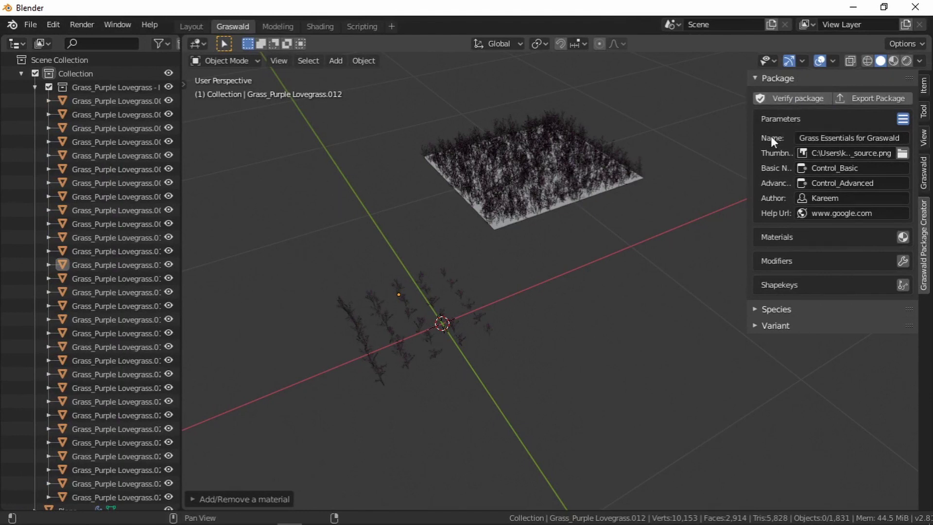
Step: Clear the package thumbnail path and verify the package again
click(855, 155)
key(ctrl+a)
key(BackSpace)
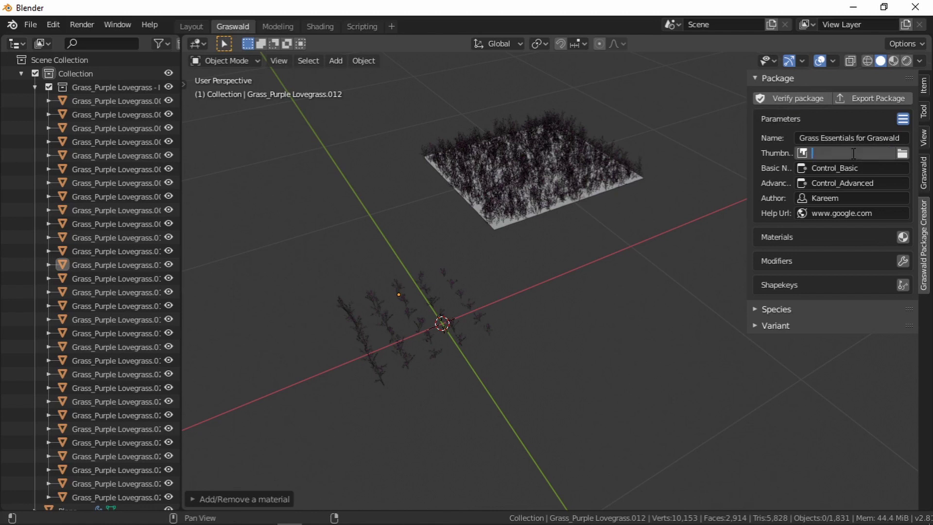
key(Return)
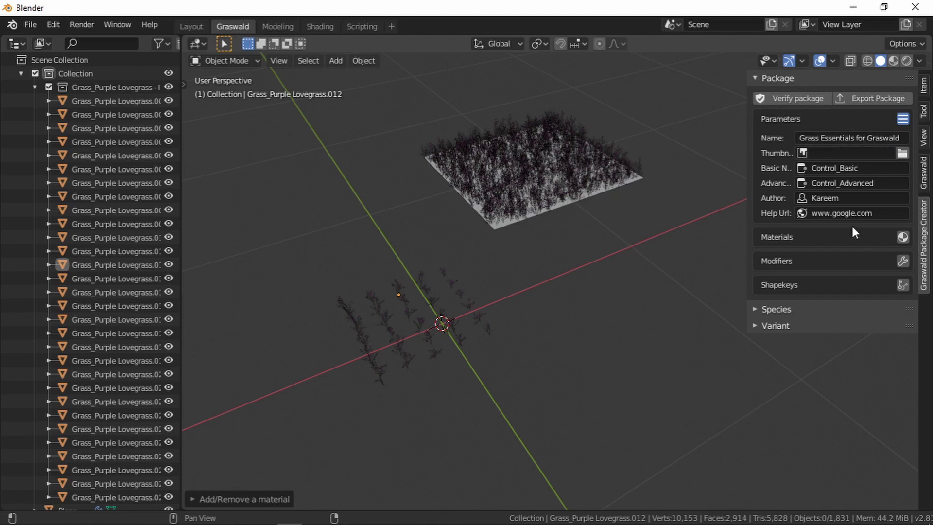
click(795, 98)
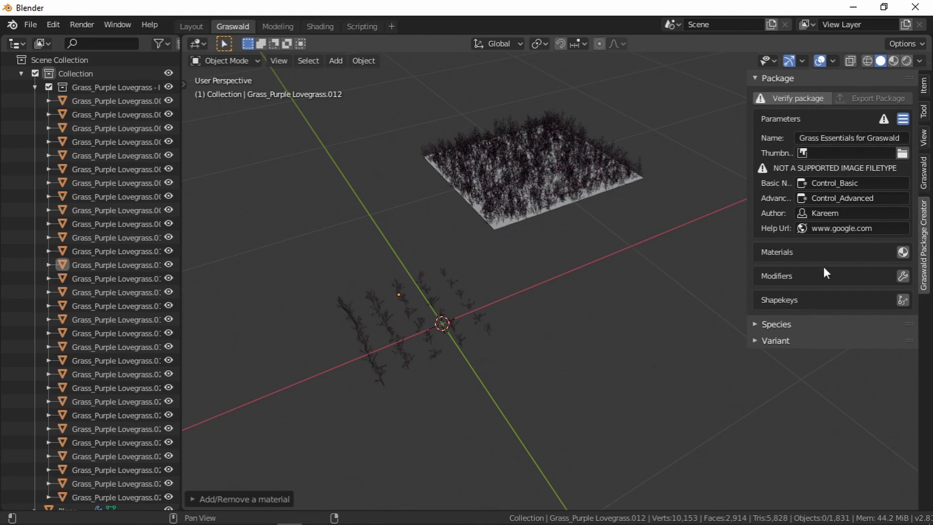
Step: Expand the variant settings and restore the package thumbnail path to package_icon_source.png
click(794, 341)
scroll(864, 414, down, 4)
click(859, 408)
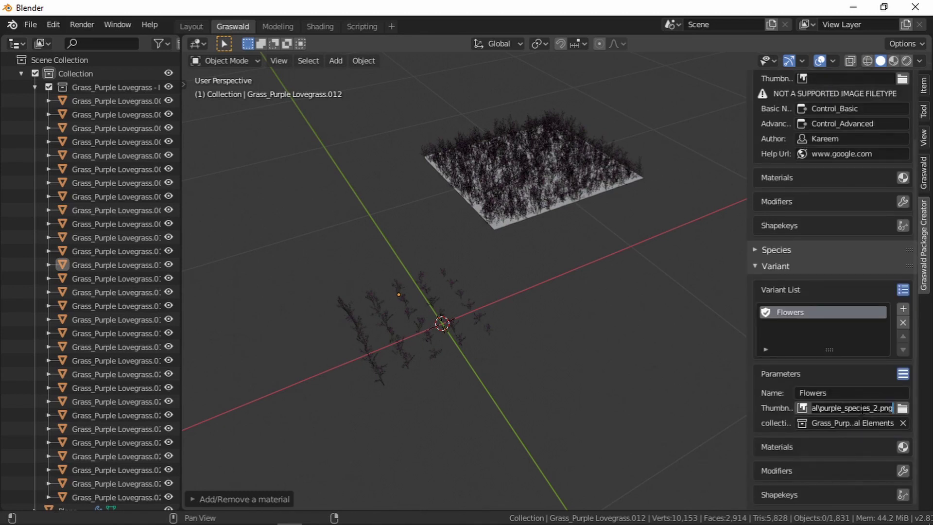
key(Return)
scroll(814, 256, up, 4)
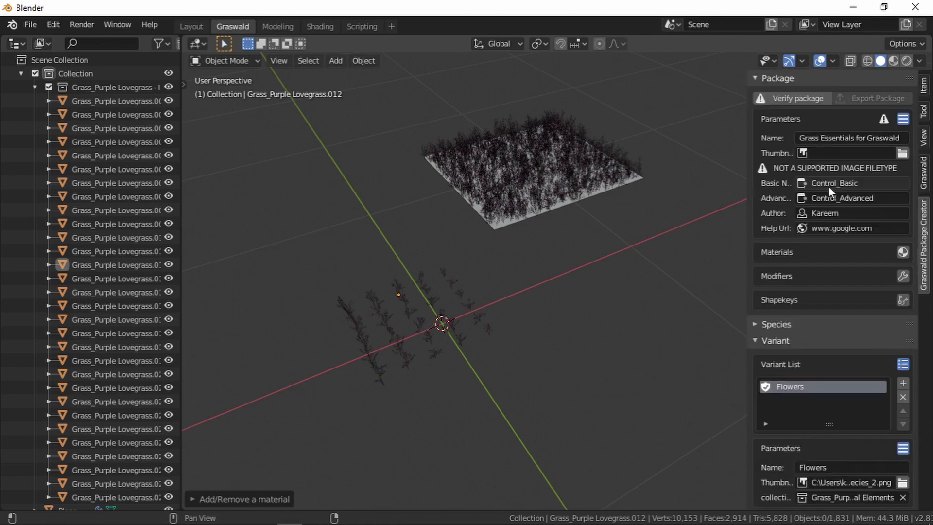
click(835, 154)
key(ctrl+v)
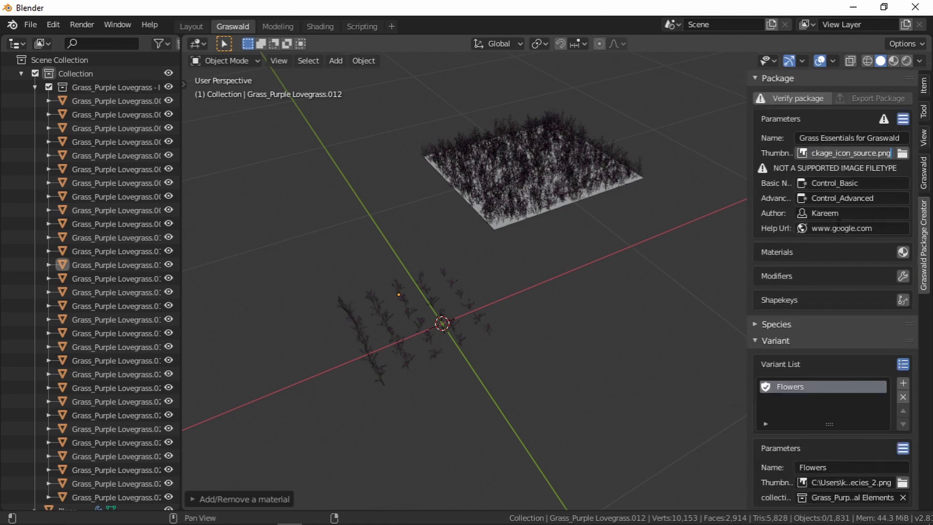
key(Return)
Step: Clear the Flowers variant's thumbnail path and verify the package
scroll(844, 271, down, 4)
click(843, 406)
key(ctrl+a)
key(BackSpace)
key(Return)
scroll(824, 326, up, 4)
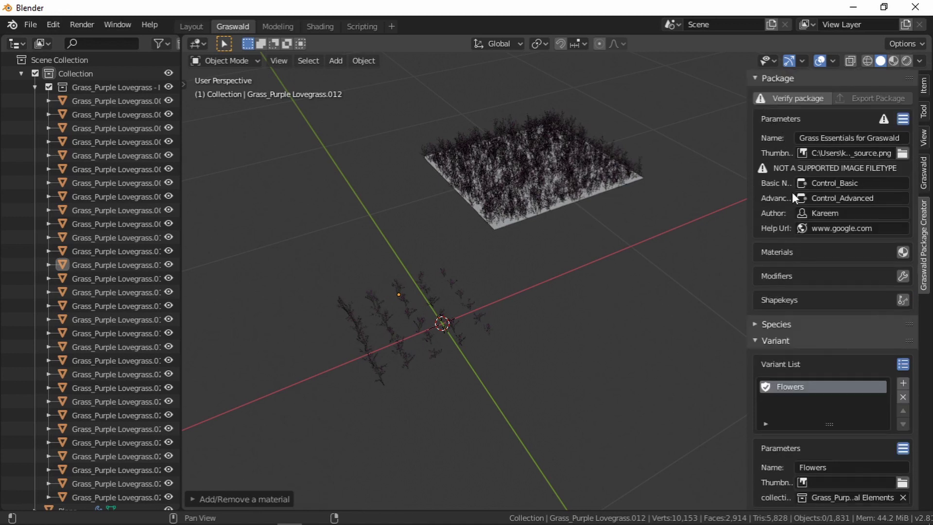
click(788, 96)
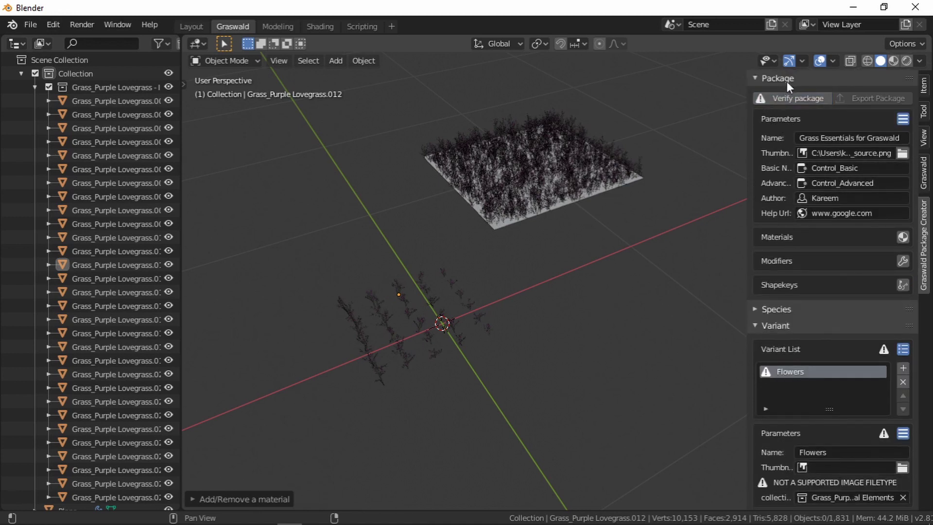
Step: Check the species settings, then restore the Flowers variant's thumbnail path to purple_species_2.png
click(825, 311)
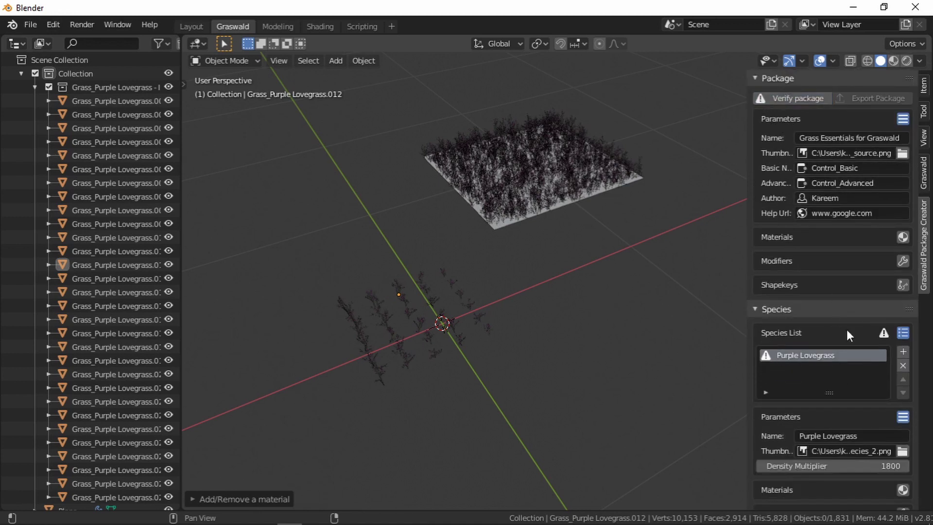
click(849, 311)
scroll(849, 417, down, 4)
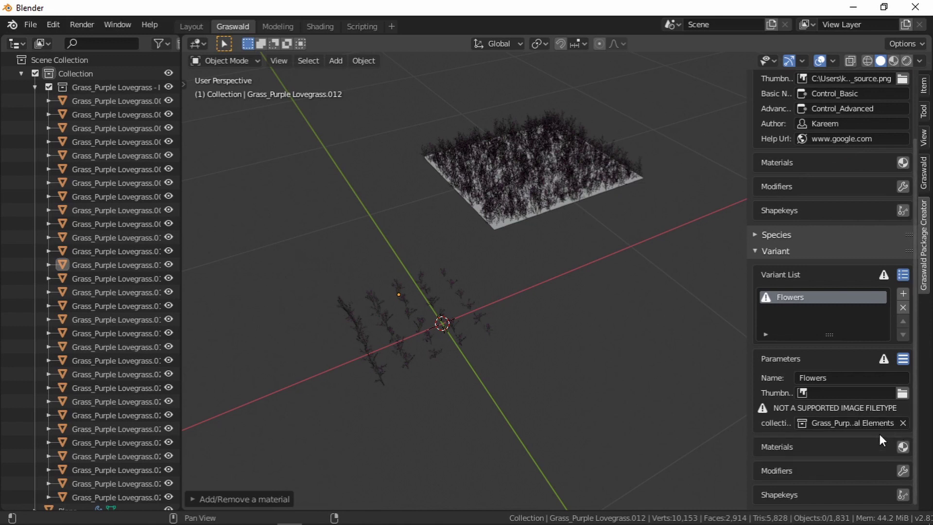
click(864, 397)
key(ctrl+v)
key(Return)
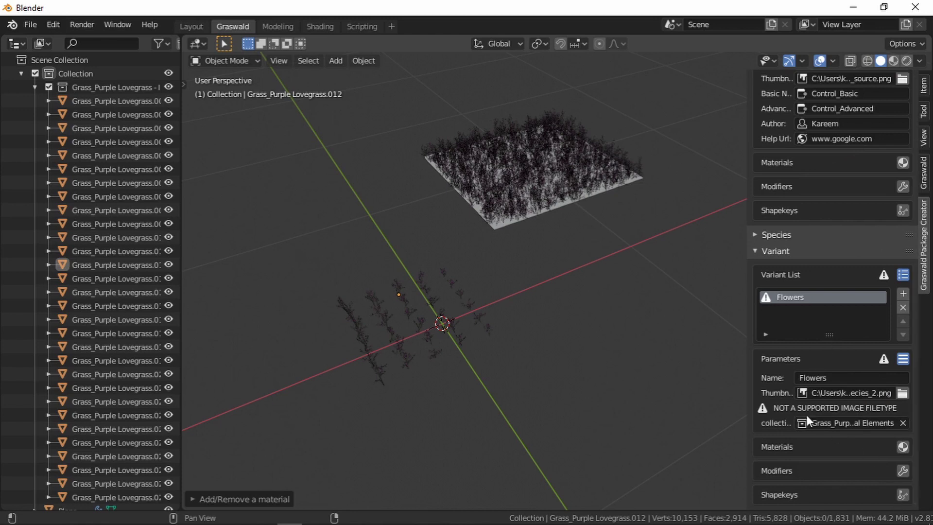
Step: Show the Flowers variant's material settings, then verify the package once more and collapse the variant settings
click(902, 447)
scroll(839, 426, down, 2)
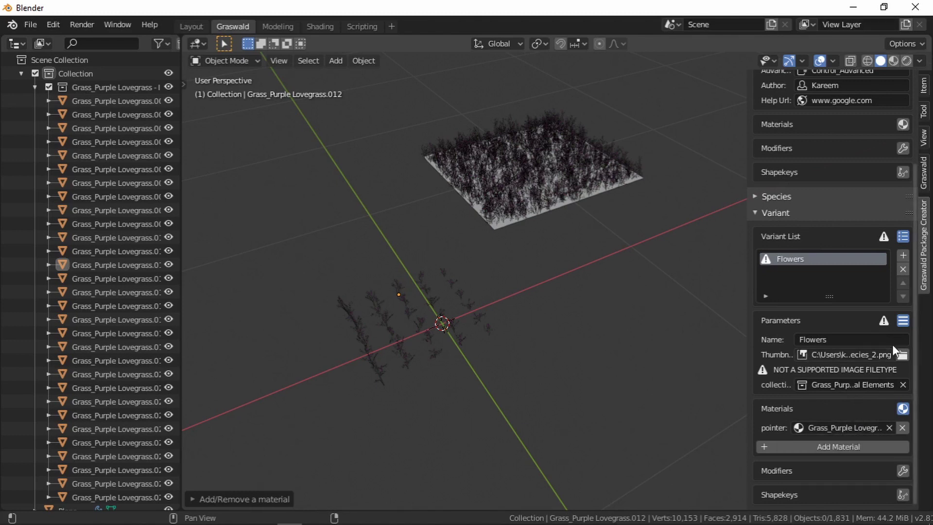
scroll(843, 253, up, 5)
click(787, 101)
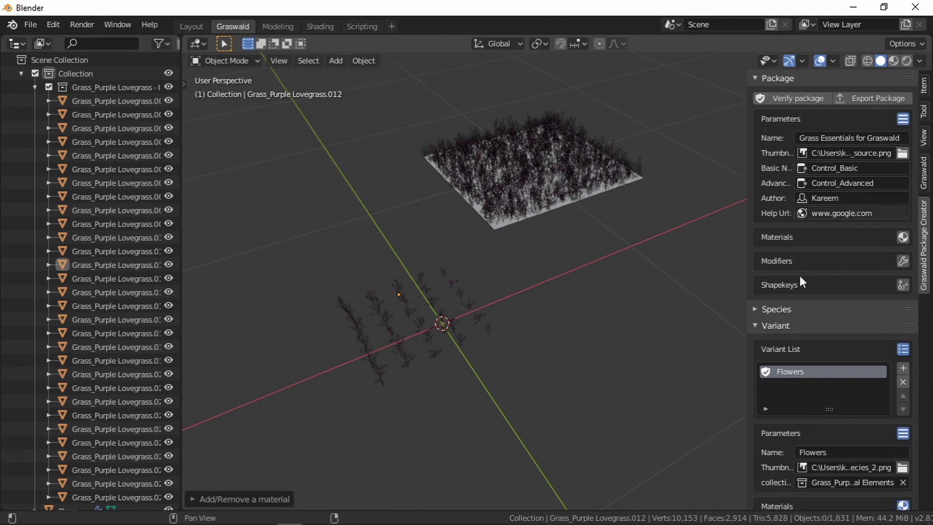
click(784, 324)
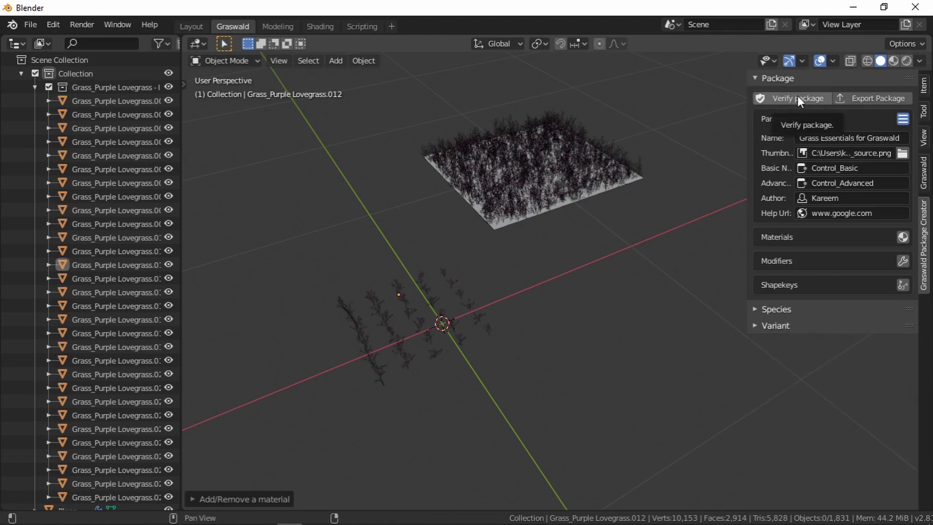
Step: Try to export the package as grass_essentials_package into the package_creator_minimal folder
click(854, 97)
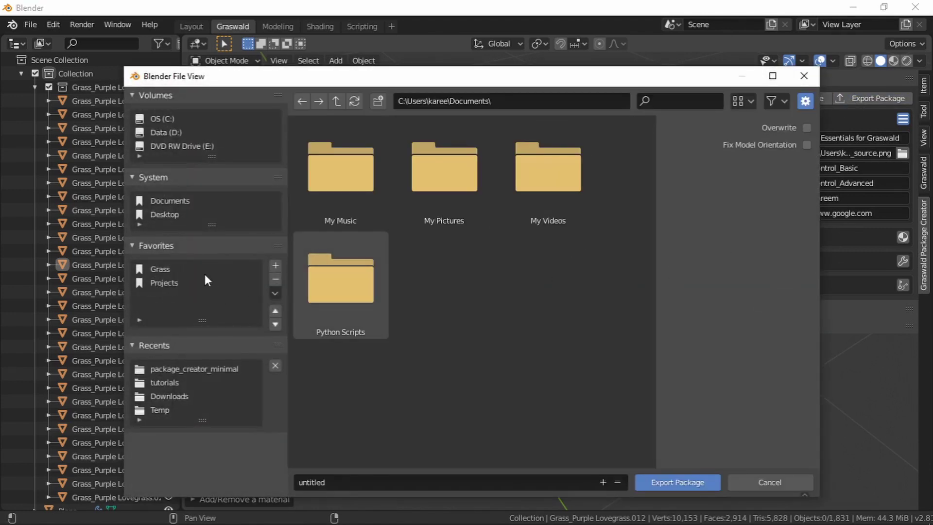
click(169, 282)
click(170, 370)
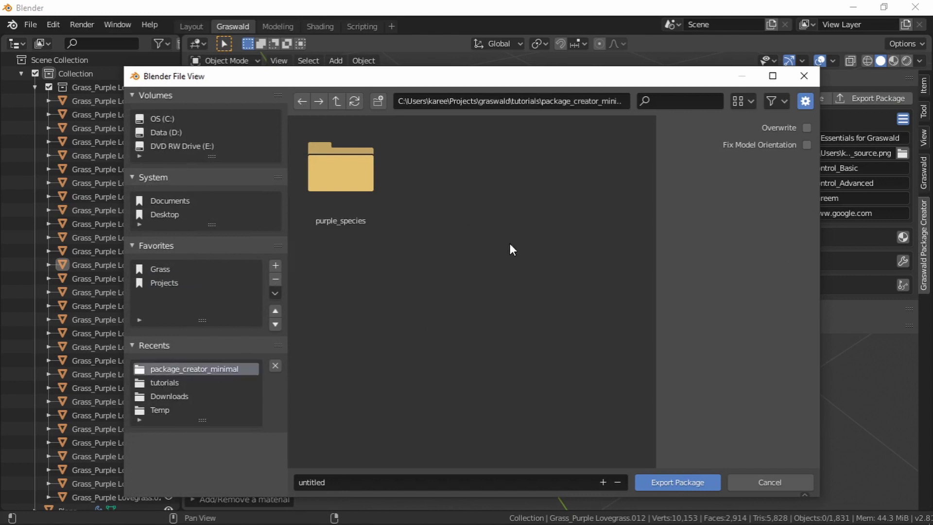
click(336, 101)
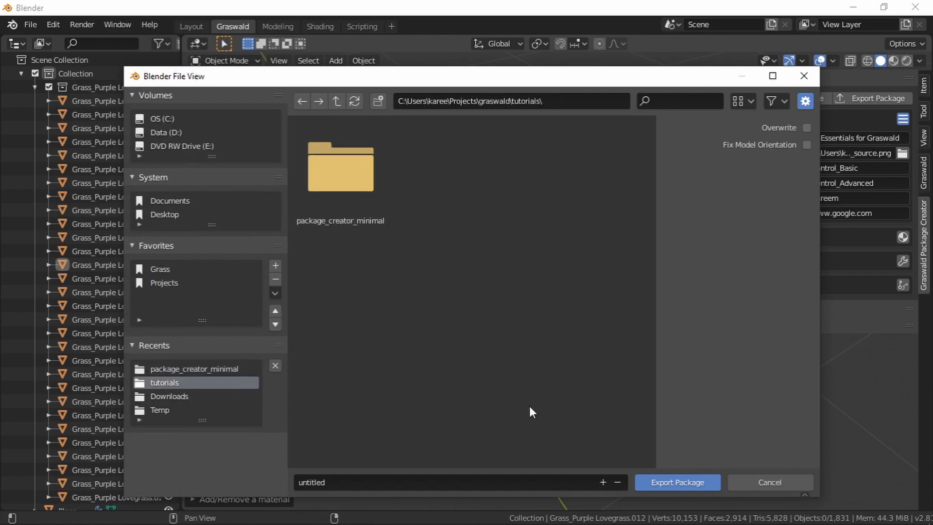
double_click(353, 175)
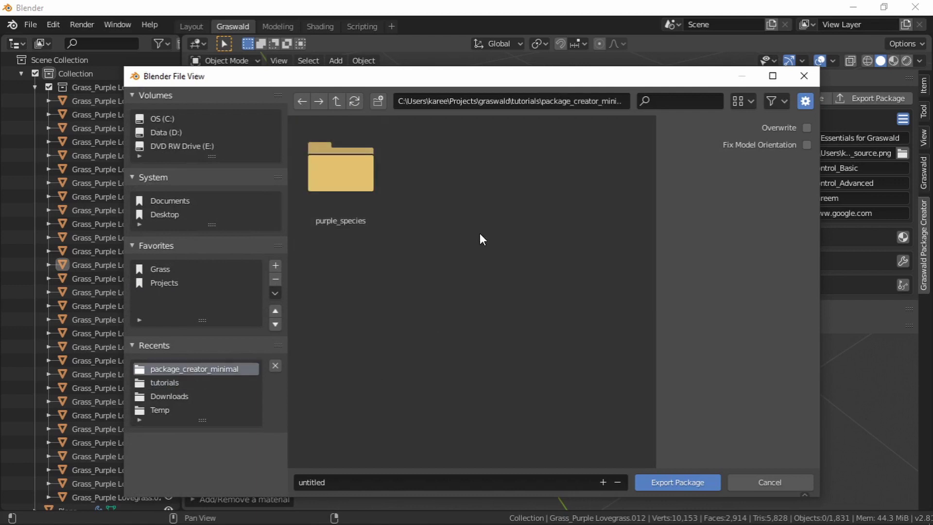
click(404, 480)
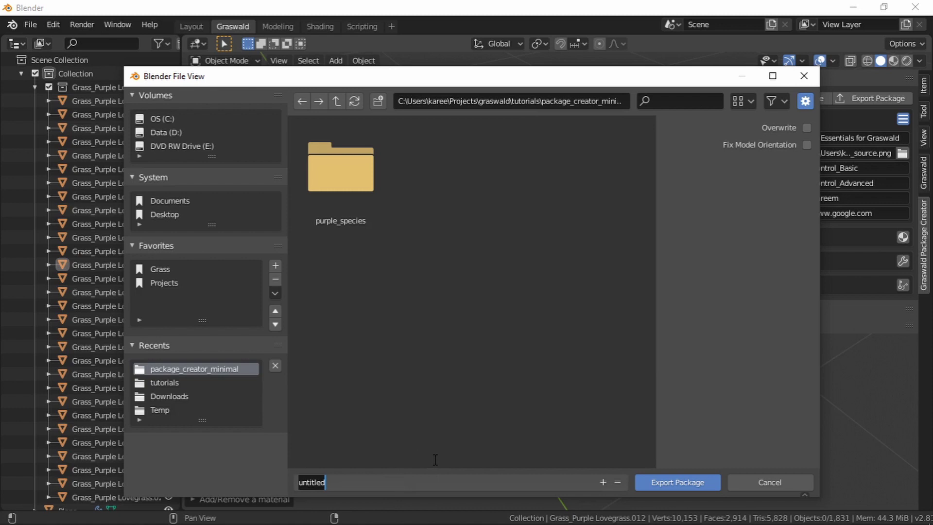
text(grass+)
key(BackSpace)
text(_es)
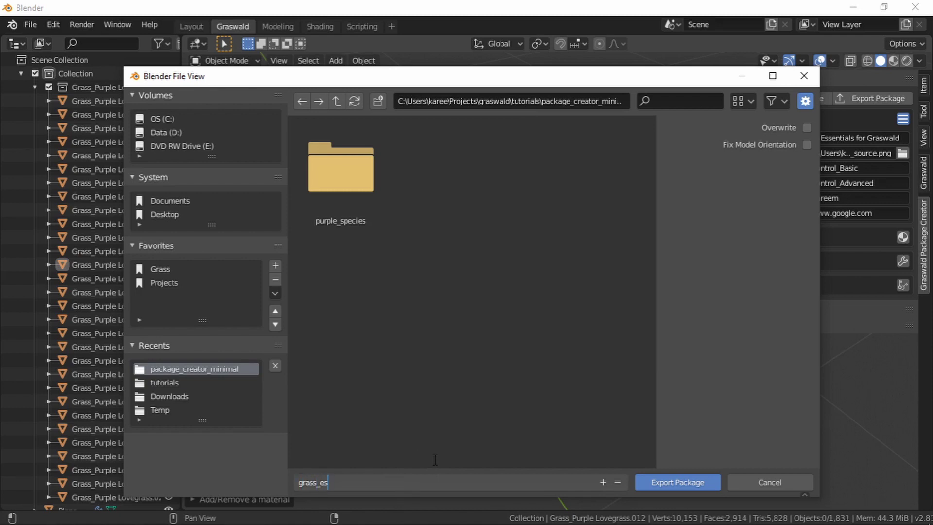
text(sentials_package)
click(517, 421)
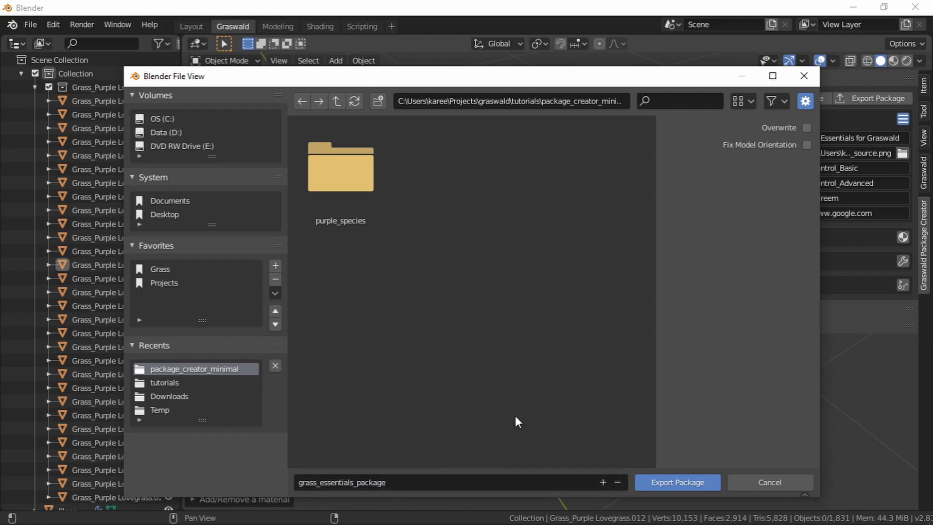
click(679, 482)
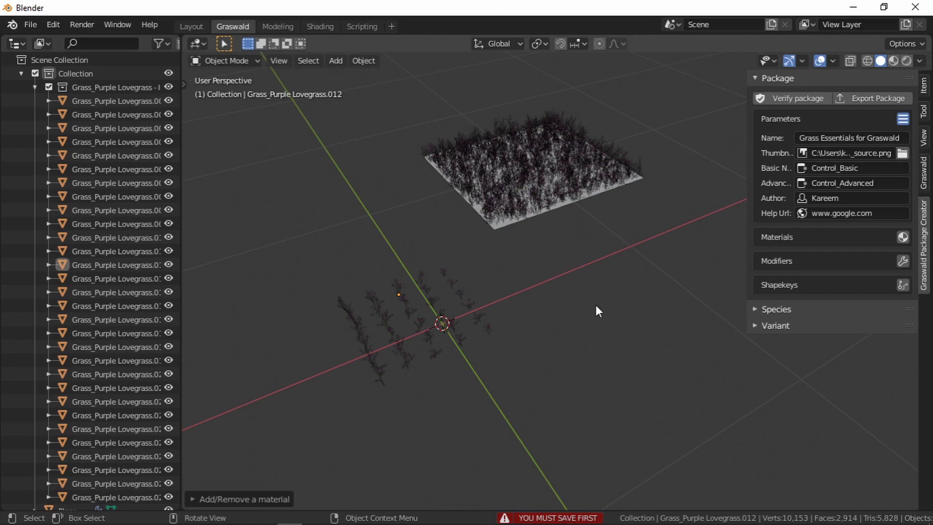
Step: Save the blend file as grass_essentials_generator in the package_creator_minimal folder
click(27, 27)
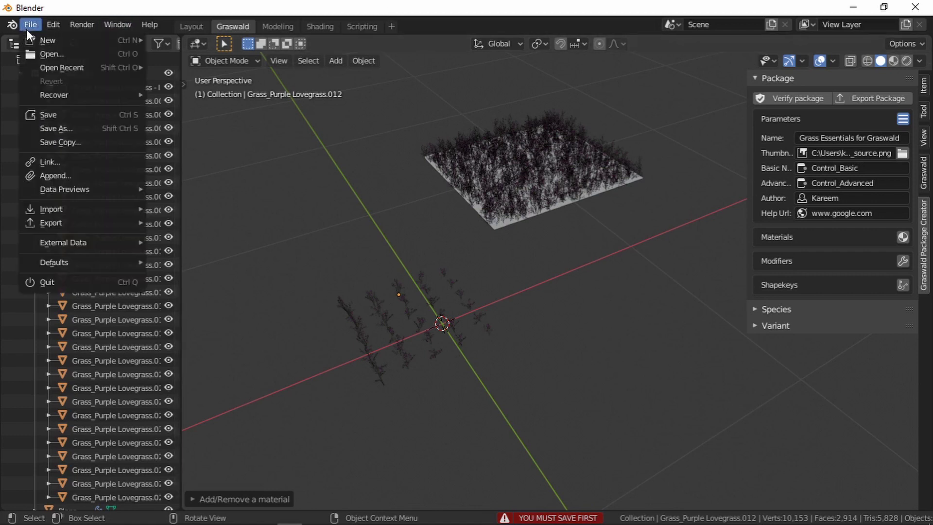
click(67, 133)
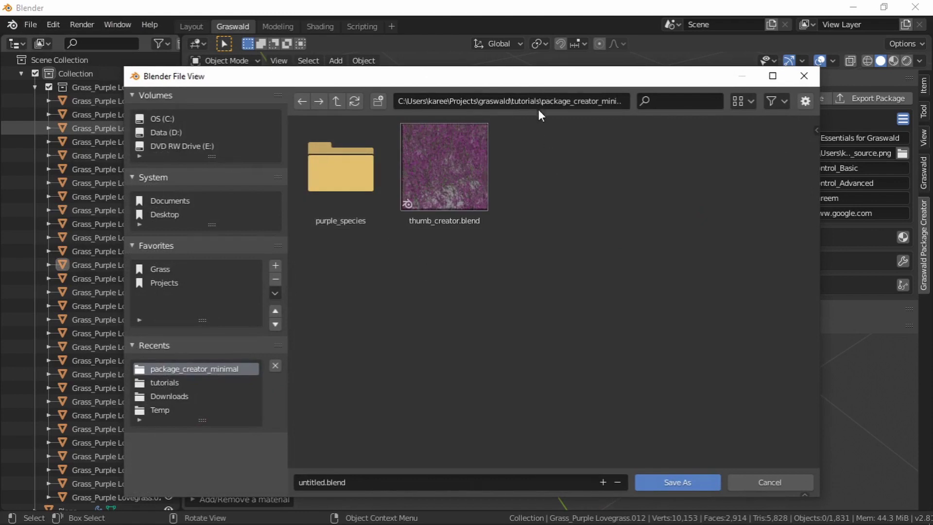
click(413, 475)
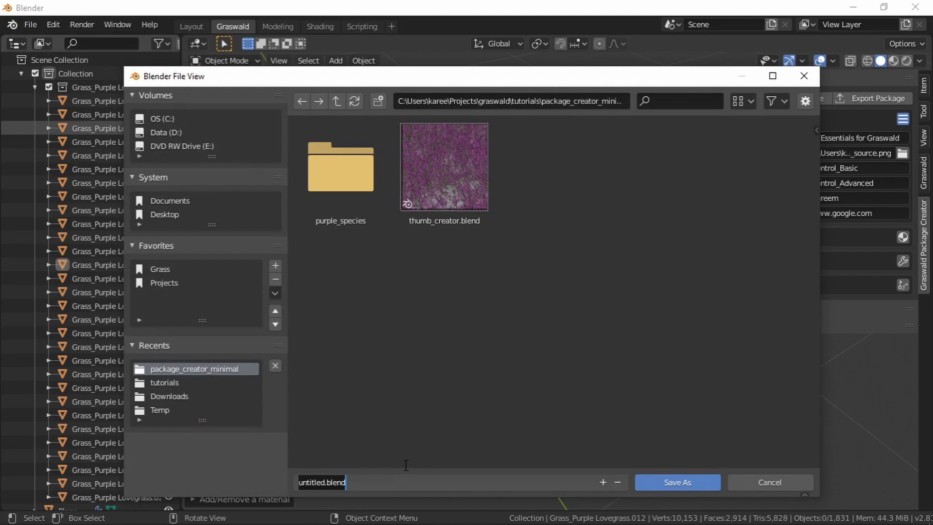
text(g)
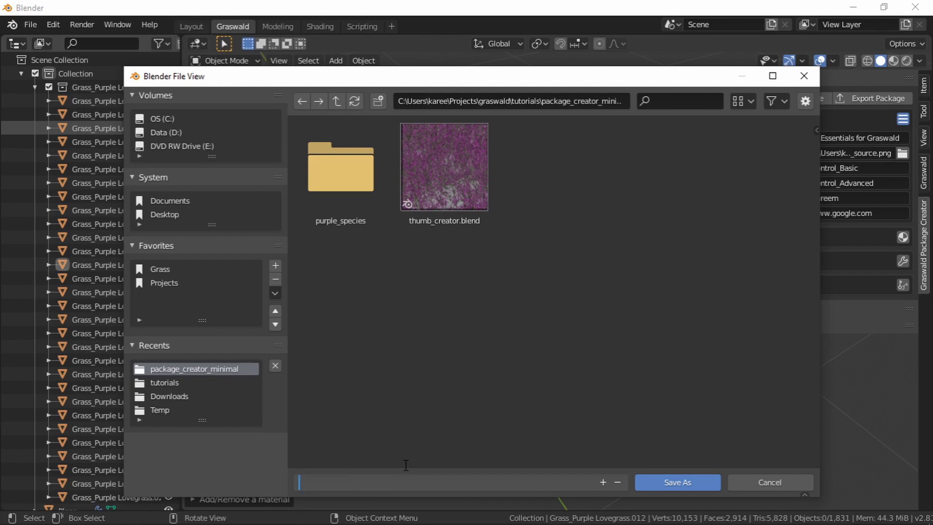
key(BackSpace)
text(grass_essentaial)
key(BackSpace)
key(BackSpace)
key(BackSpace)
key(BackSpace)
text(ials_generator)
key(Return)
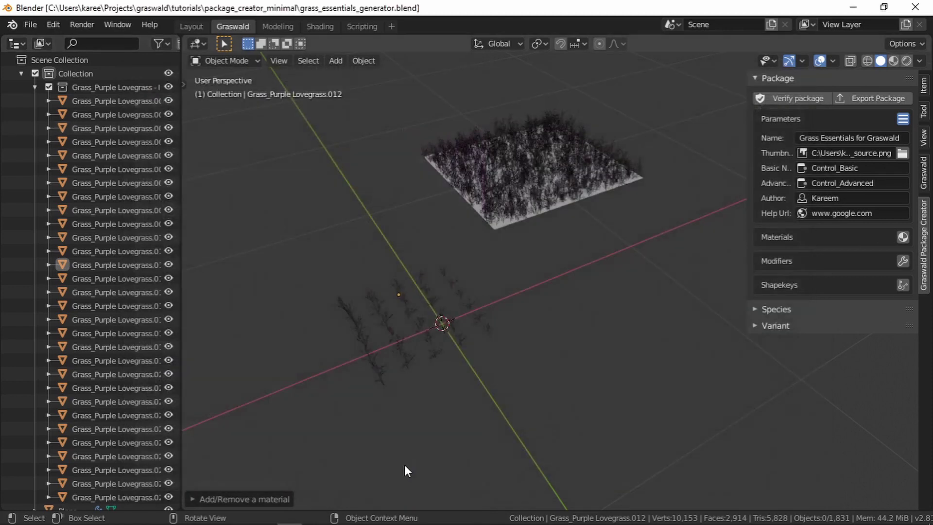
Step: Export the package into the package_creator_minimal folder under the name grass_essentials_package
click(867, 98)
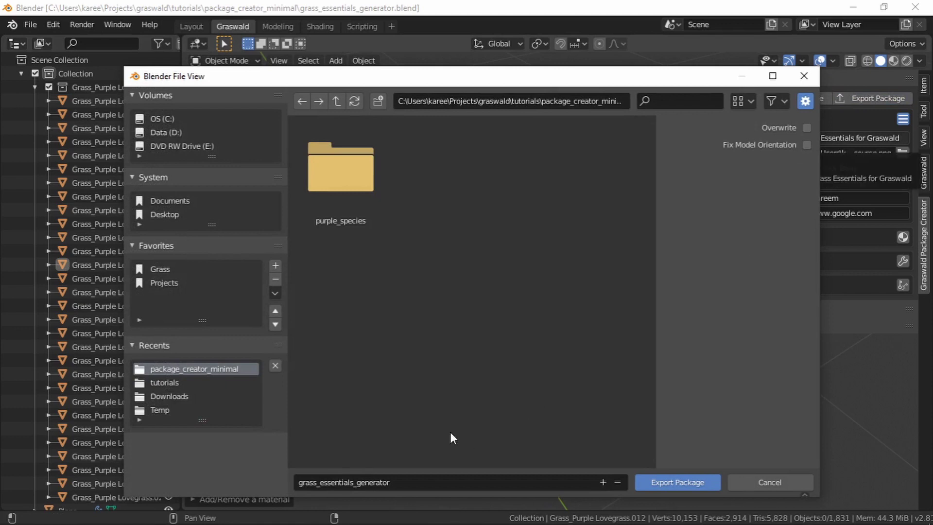
click(457, 480)
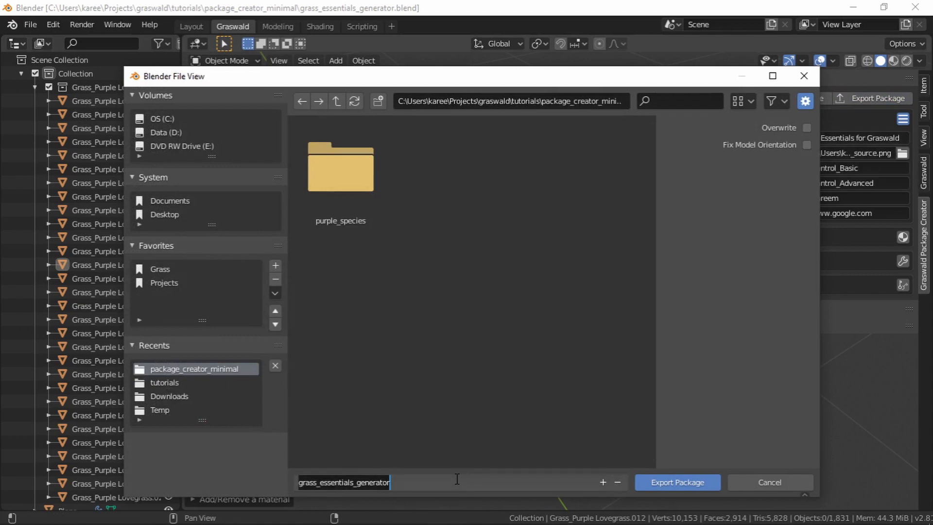
key(End)
key(BackSpace)
key(BackSpace)
key(BackSpace)
key(BackSpace)
key(BackSpace)
key(BackSpace)
key(BackSpace)
key(BackSpace)
key(BackSpace)
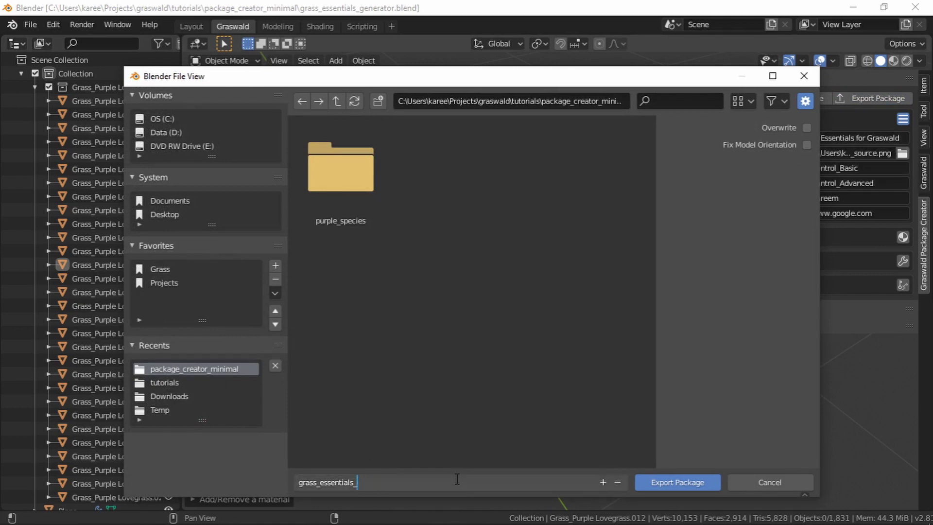
text(package)
key(Return)
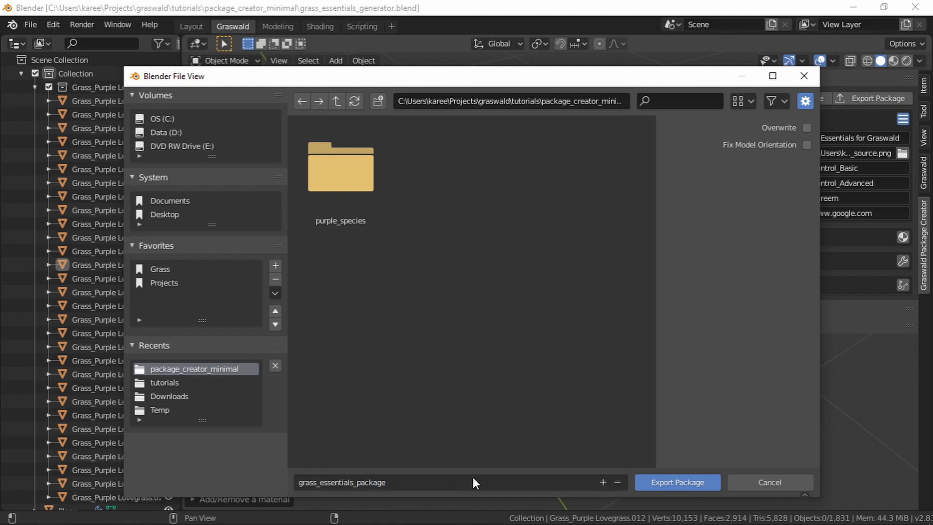
click(650, 481)
shift+middle_drag(654, 482, 653, 483)
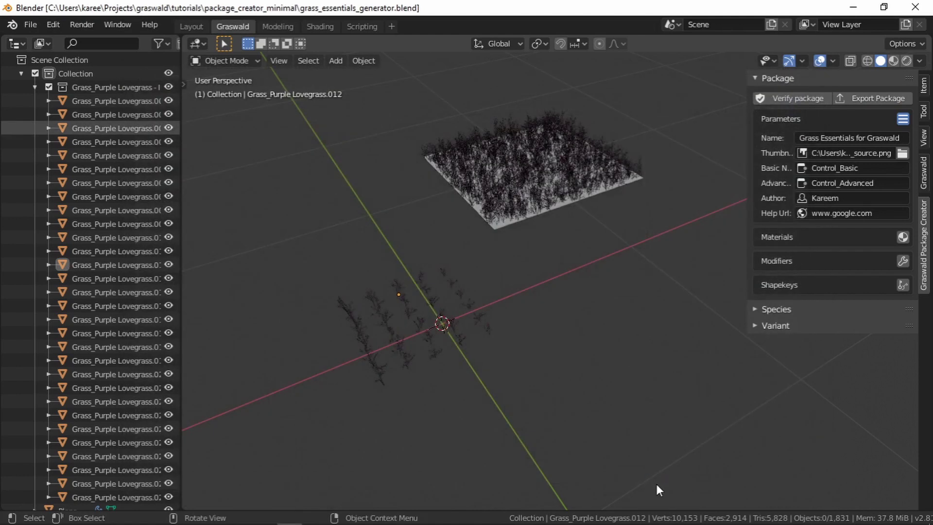
Step: Try to export the package again under the existing grass_essentials_package name, reviewing the Overwrite and Fix Model Orientation options
middle_drag(656, 484, 632, 285)
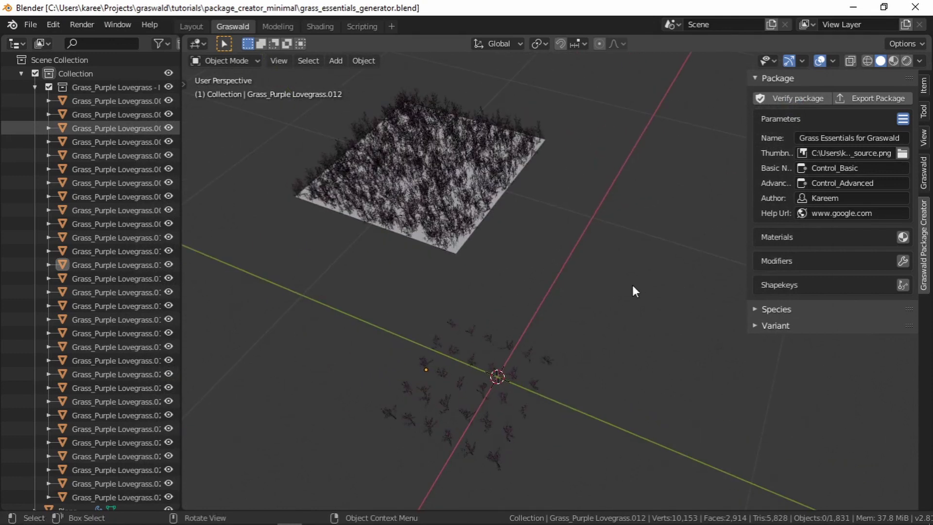
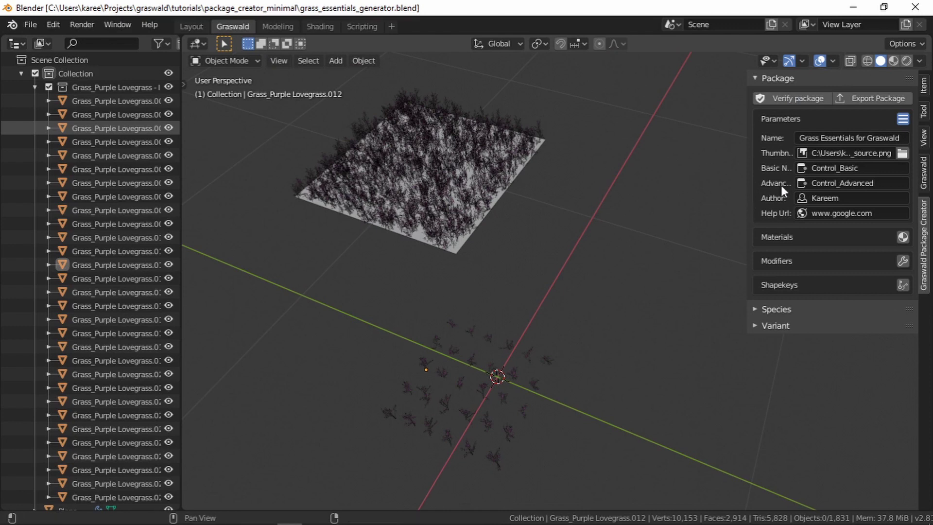
click(864, 98)
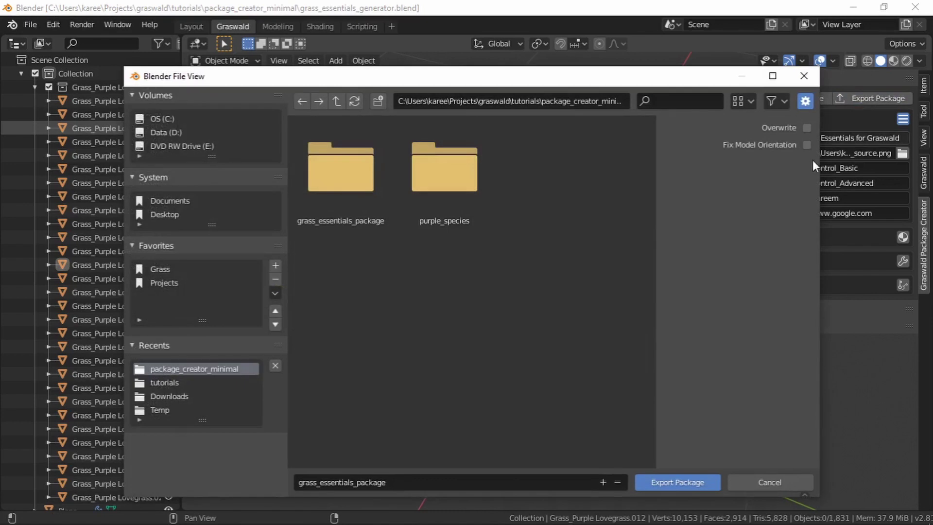
click(659, 482)
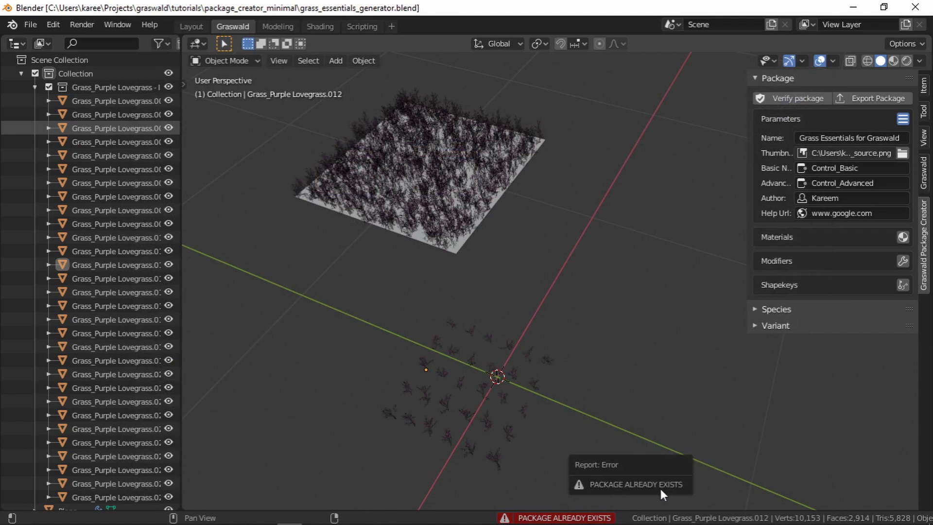
click(881, 99)
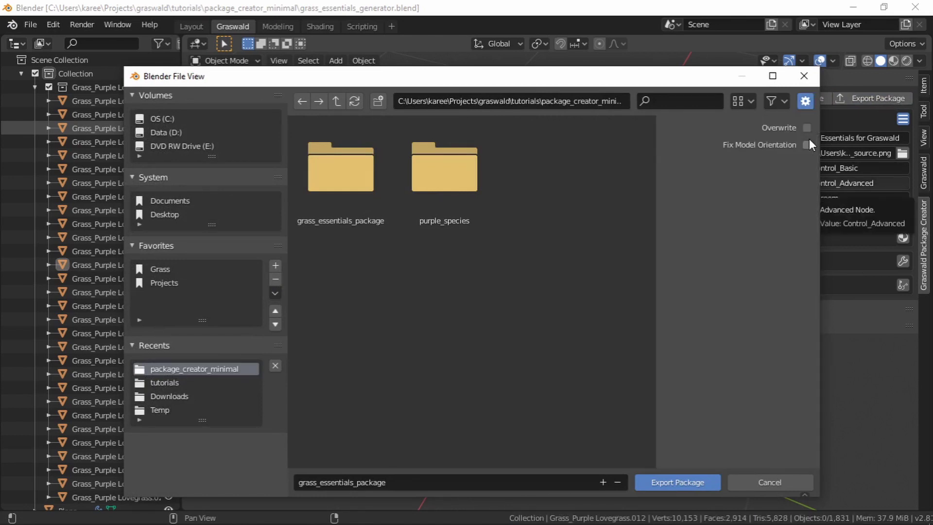
key(n)
key(n)
click(690, 481)
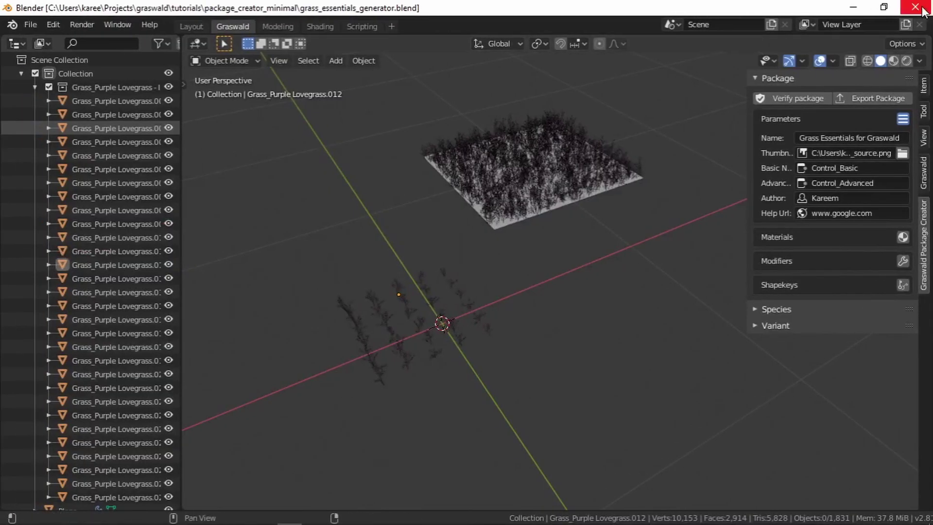
Step: Minimize the generator file's window, launch a new Blender session, dismiss its splash screen and select the default cube
click(852, 7)
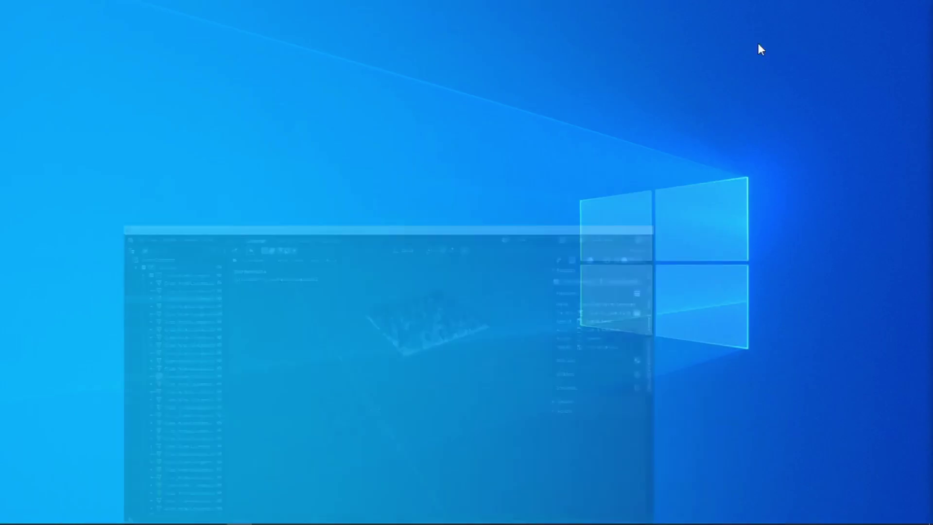
click(12, 513)
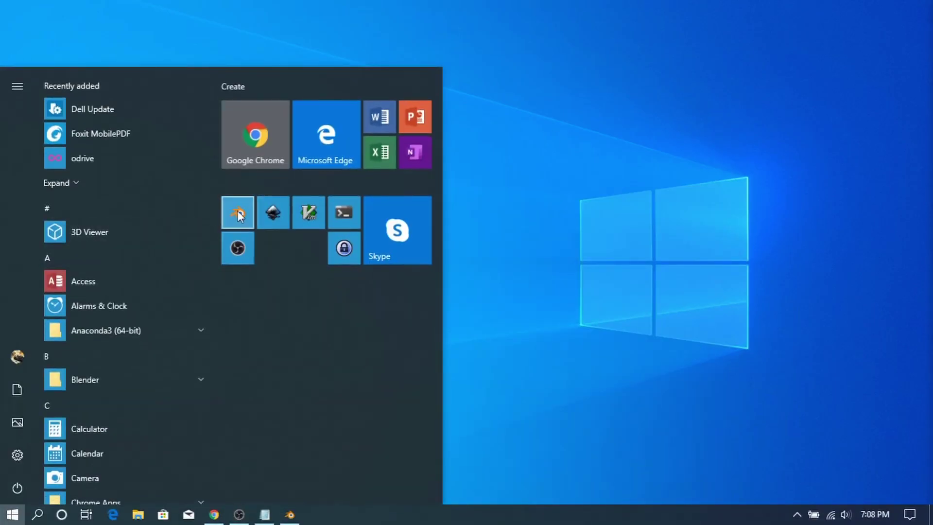
click(238, 212)
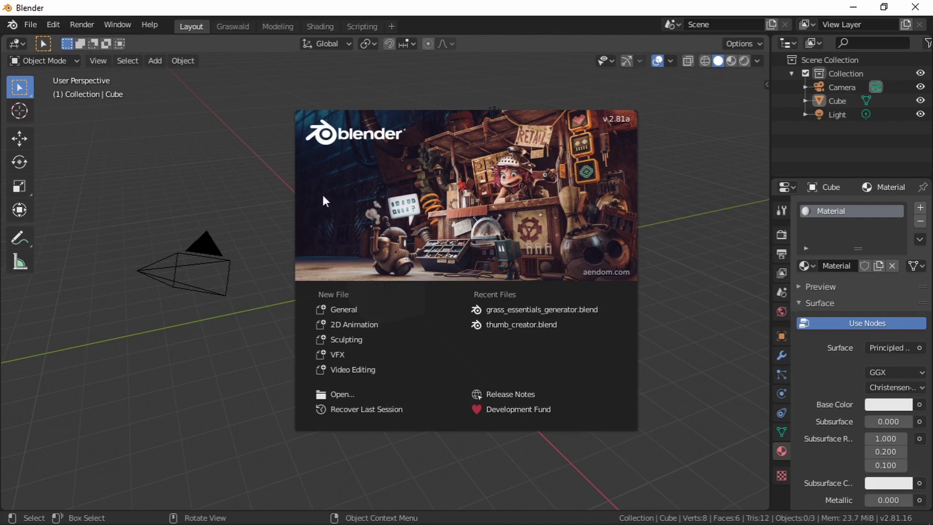
click(213, 165)
click(365, 258)
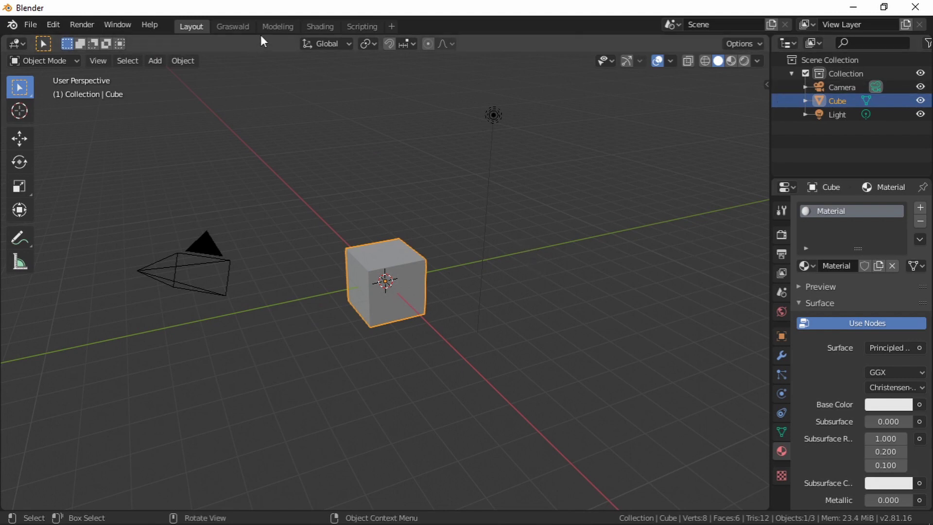
Step: Switch to the Graswald workspace and enable the Package Manager in the Overall Settings
click(233, 26)
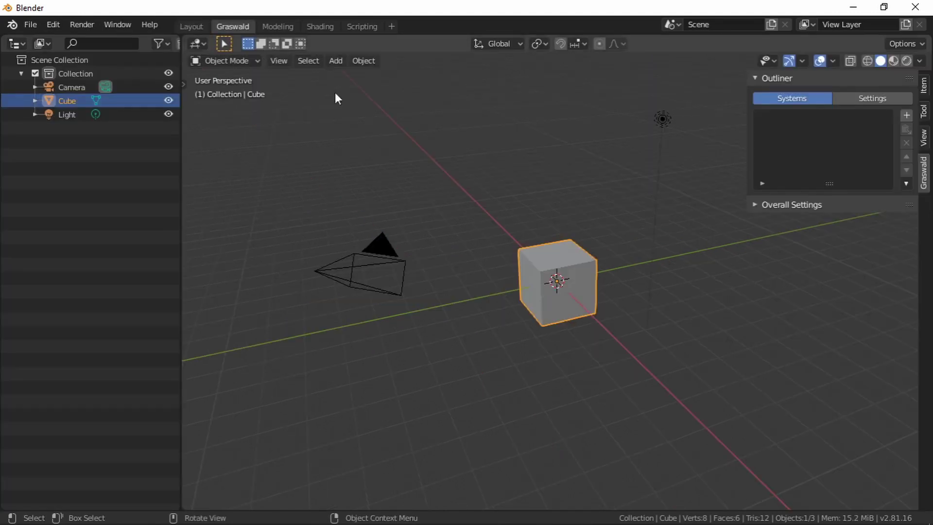
click(816, 207)
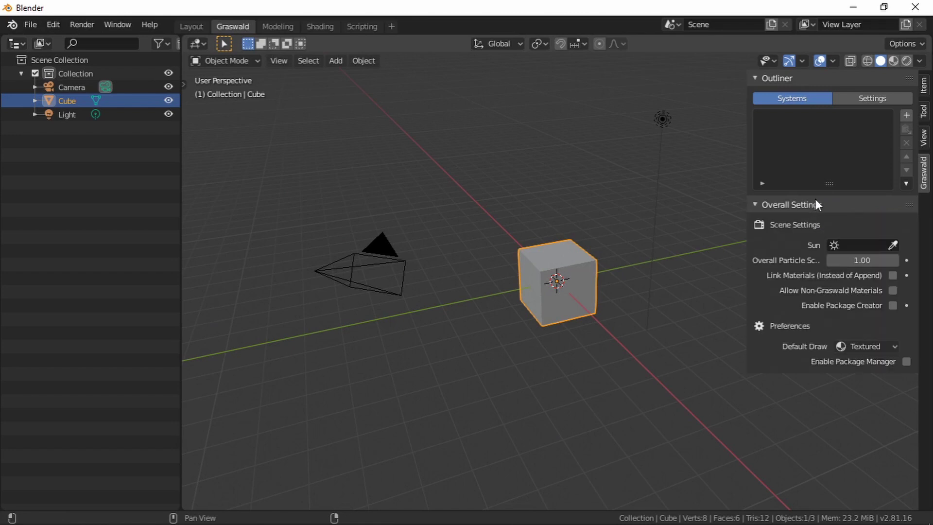
click(906, 362)
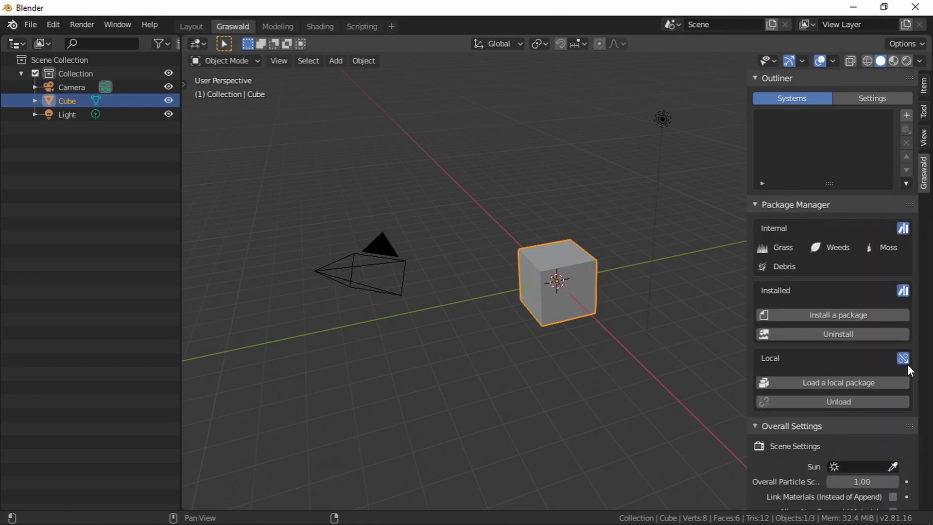
Step: Search the add-on preferences for gras and check the Enable Package Manager option of Graswald for Blender
click(53, 24)
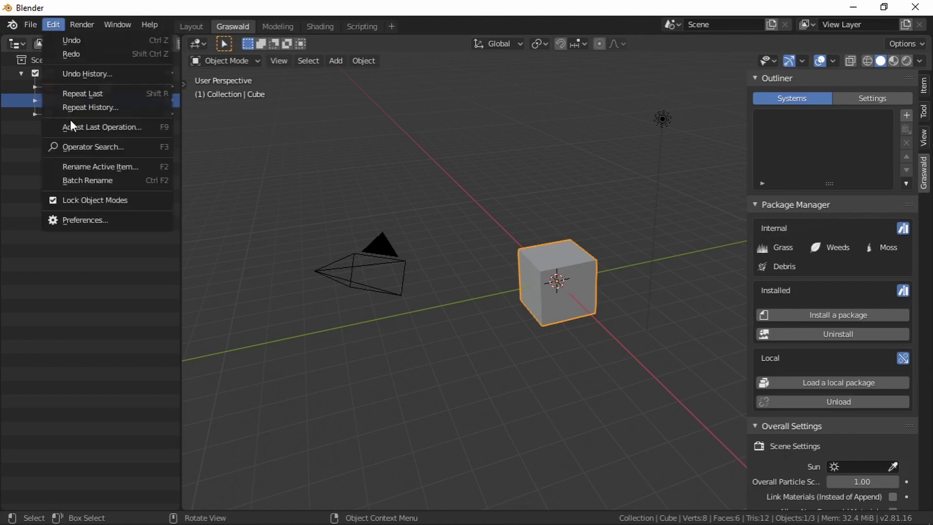
click(100, 220)
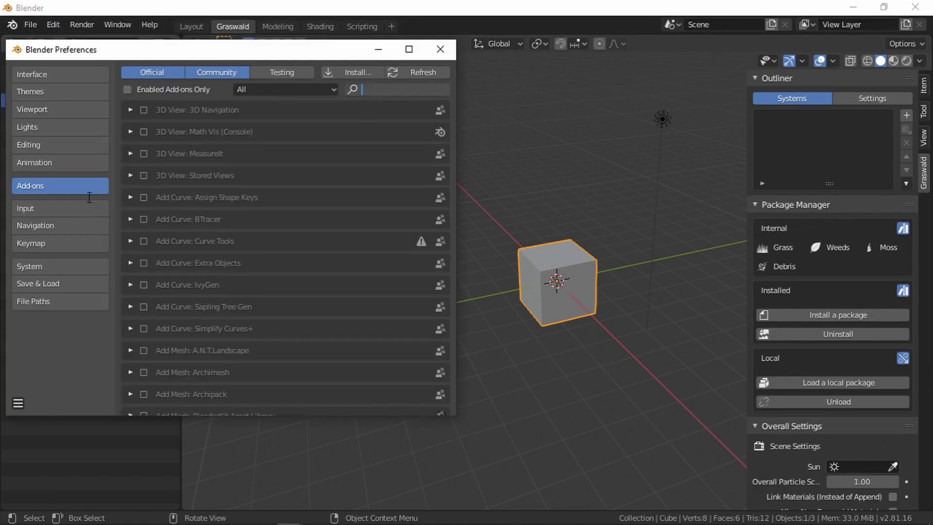
click(379, 94)
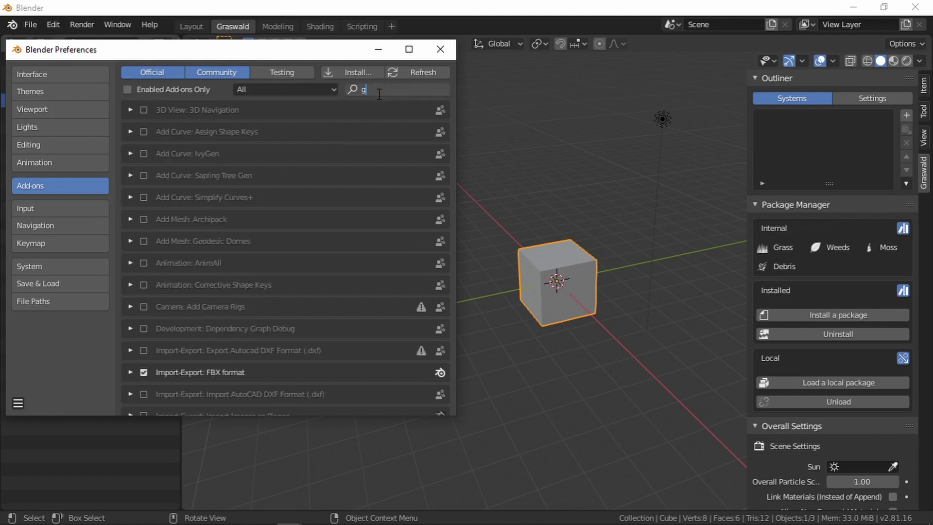
text(gras)
key(Return)
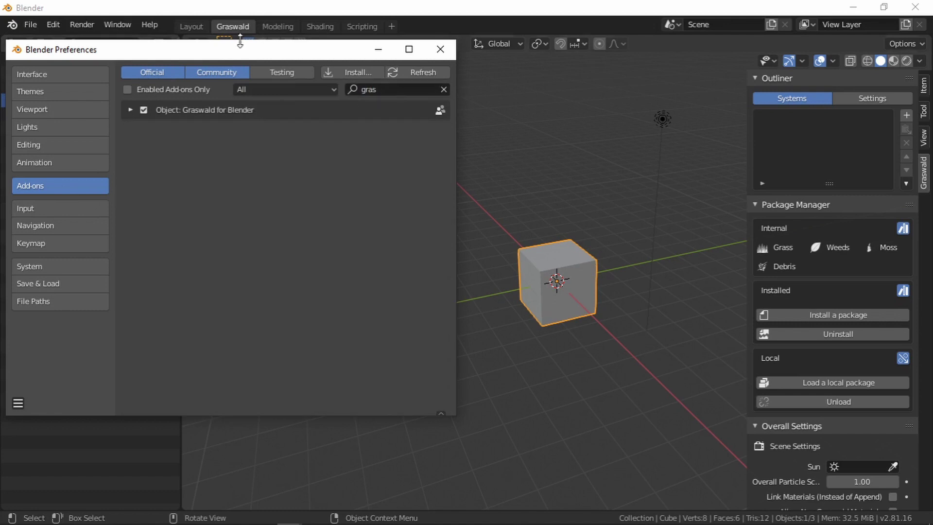
click(131, 111)
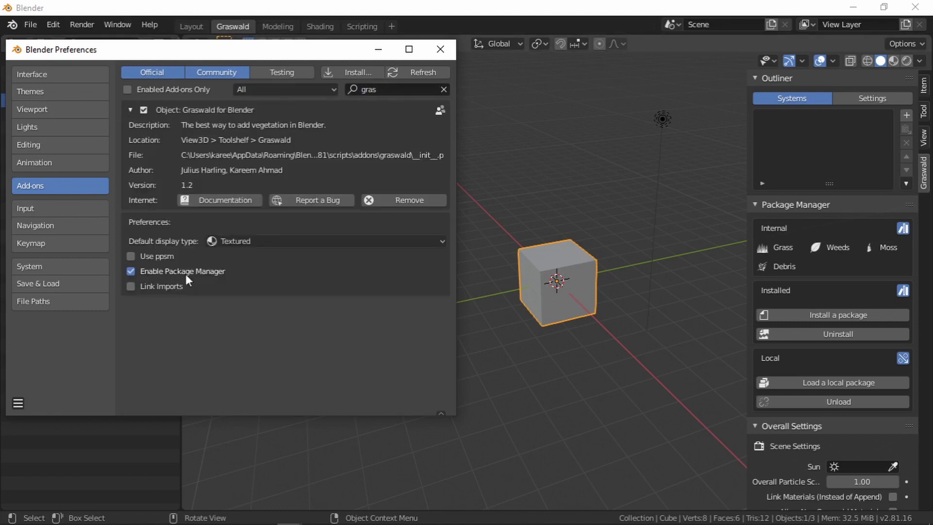
click(445, 50)
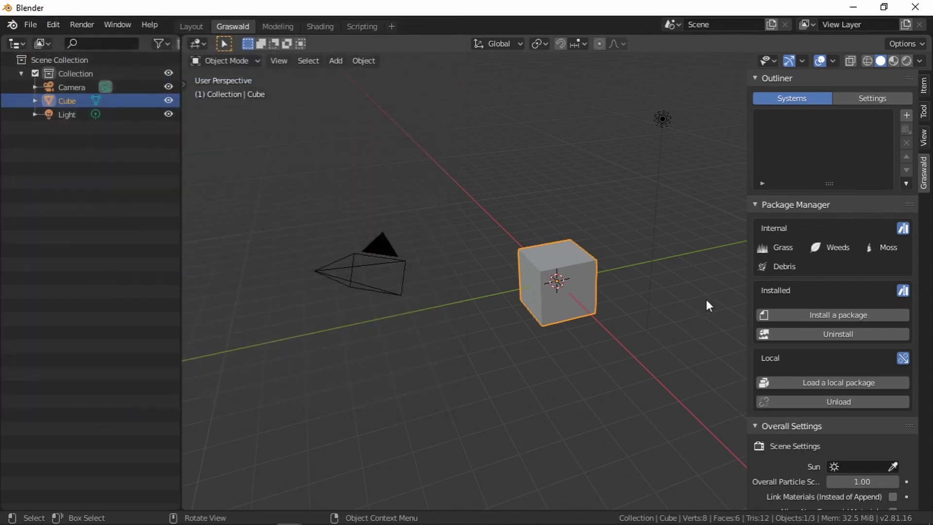
Step: Load the grass_essentials_package folder from package_creator_minimal as a local Graswald package
click(819, 427)
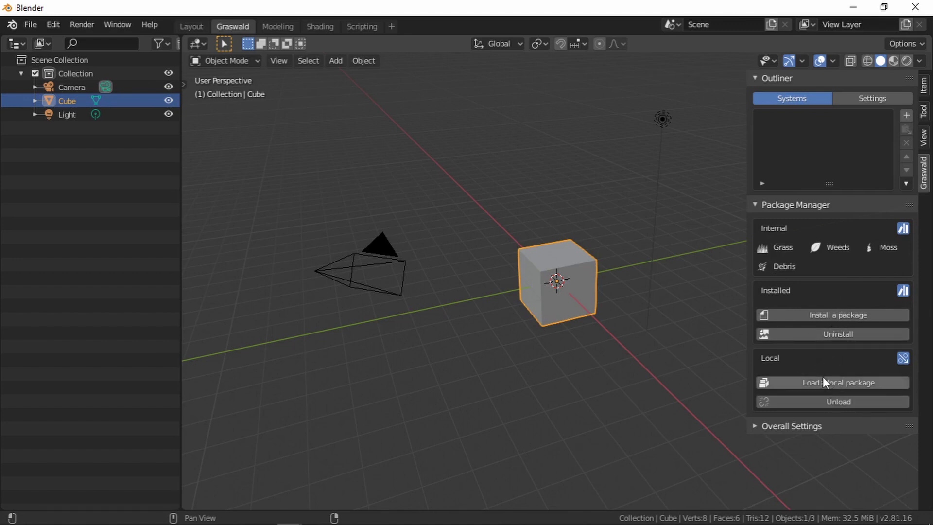
click(810, 389)
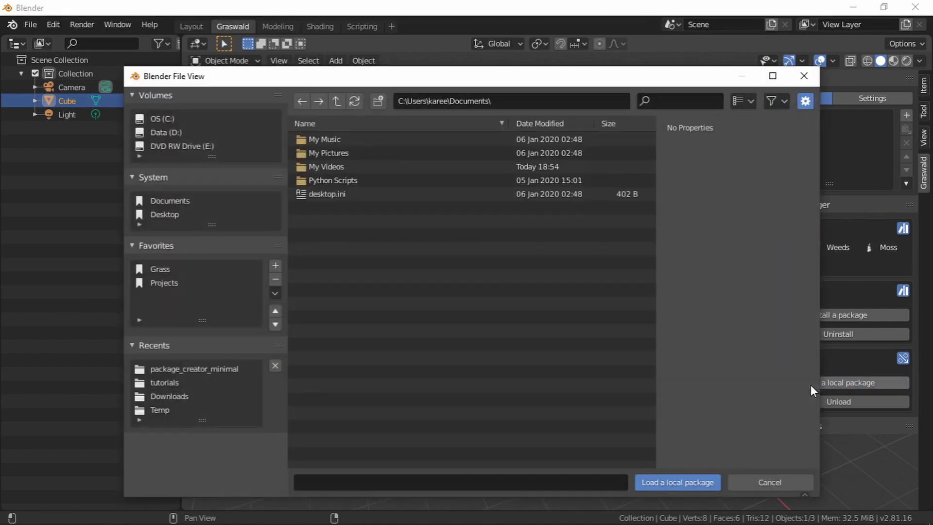
click(160, 270)
click(167, 282)
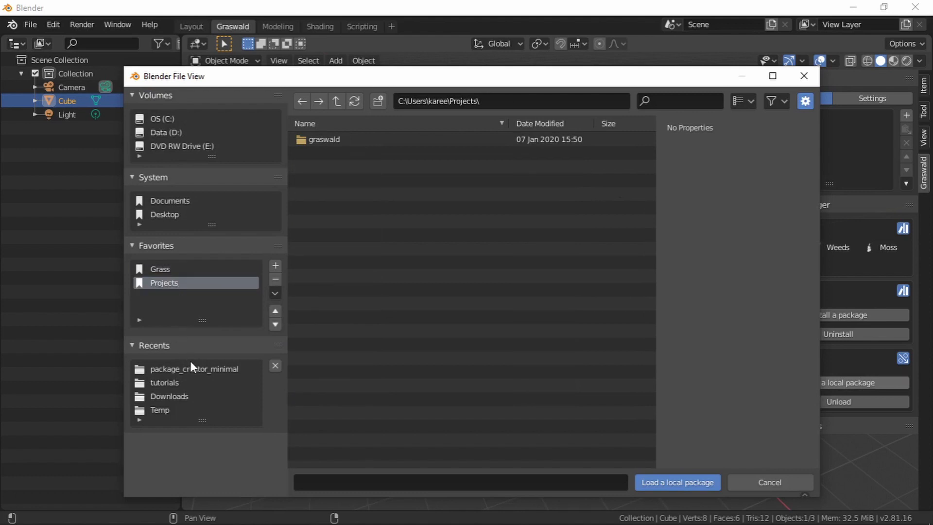
click(192, 370)
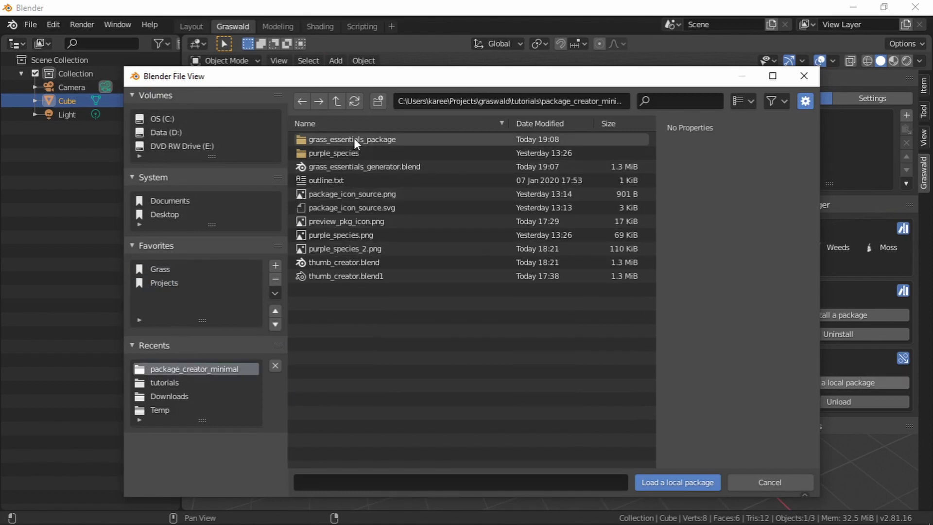
click(338, 140)
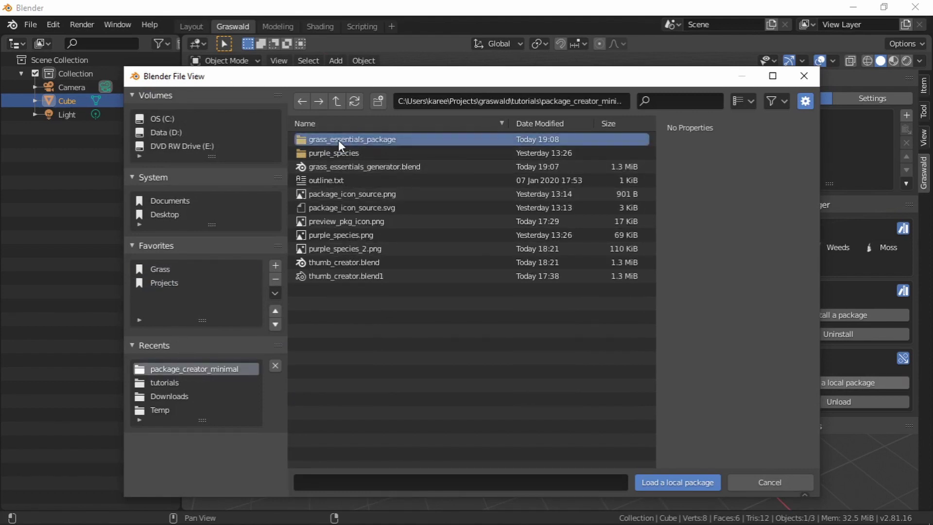
double_click(377, 139)
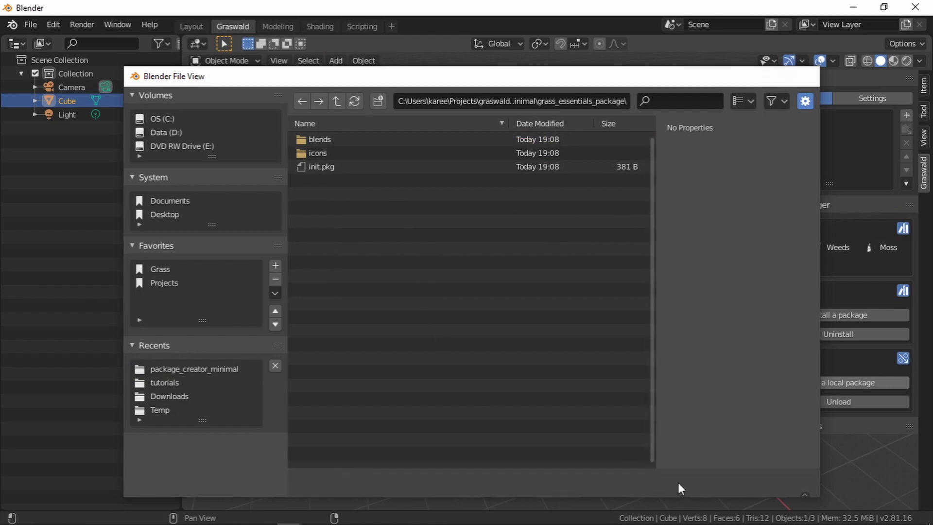
click(677, 482)
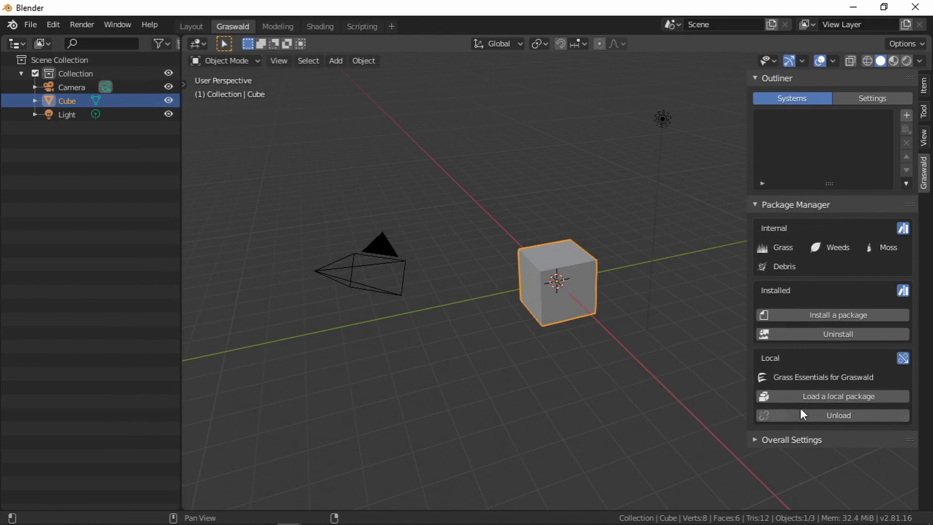
Step: Add a Graswald system to the cube, create new settings for it and choose the Purple Lovegrass species
click(910, 114)
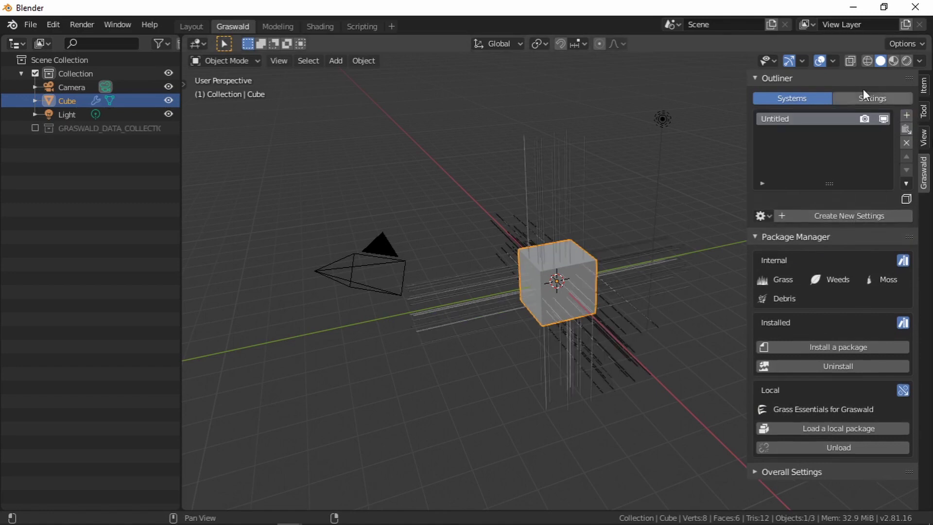
click(847, 215)
click(815, 325)
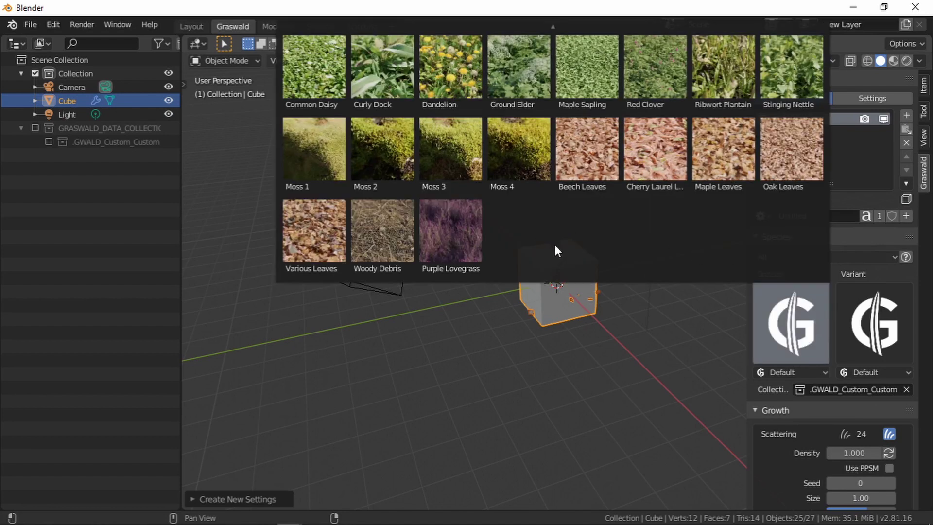
click(451, 234)
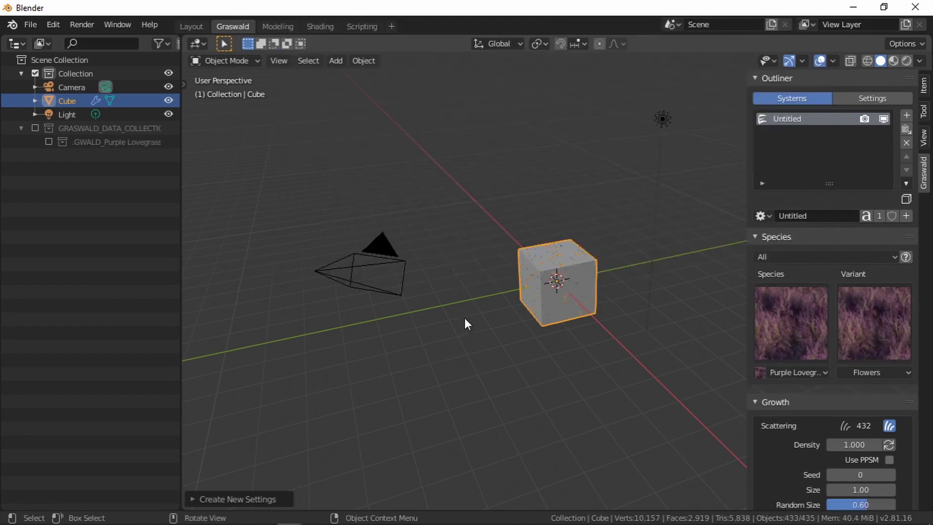
Step: Inspect the scattered plants up close, try a scattering density of about 54, and set the density back to 1
scroll(589, 307, up, 8)
middle_drag(566, 270, 601, 235)
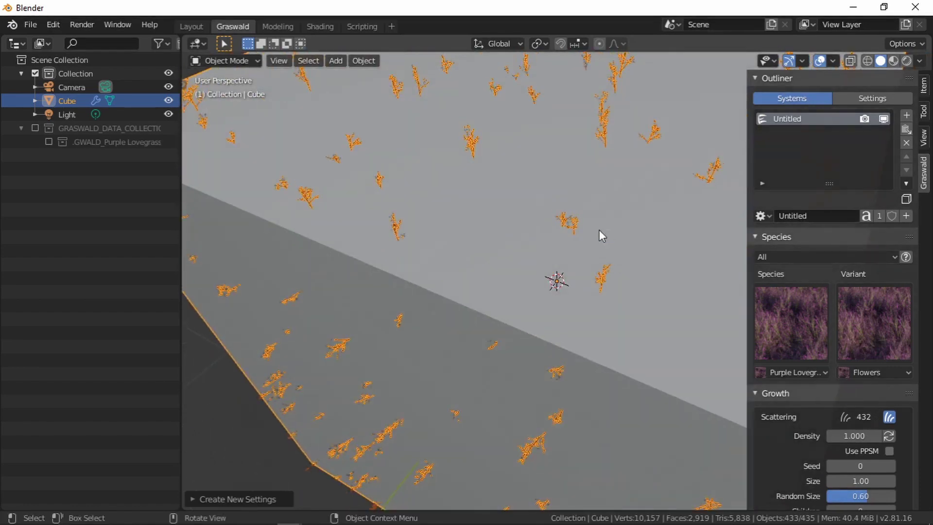
scroll(553, 289, up, 6)
scroll(547, 280, down, 6)
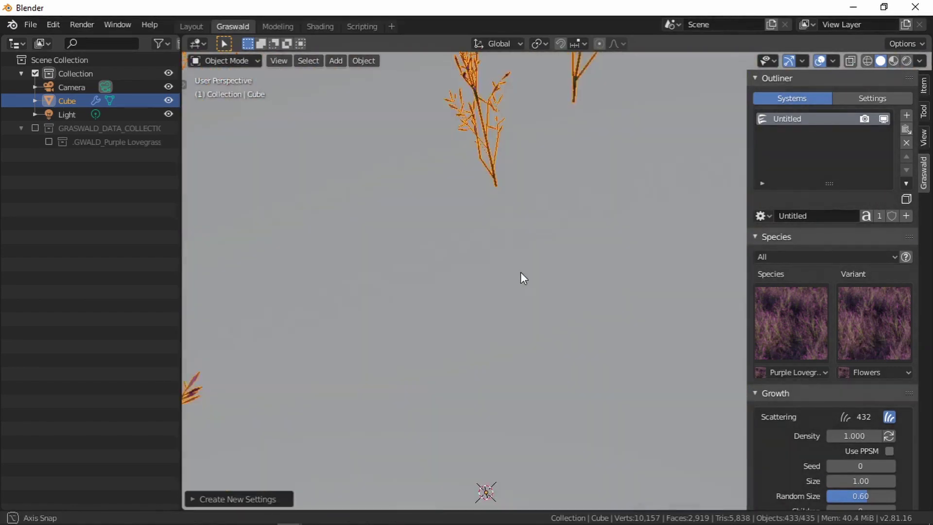
mouse_move(846, 435)
mouse_down()
mouse_move(870, 434)
mouse_move(837, 435)
mouse_up()
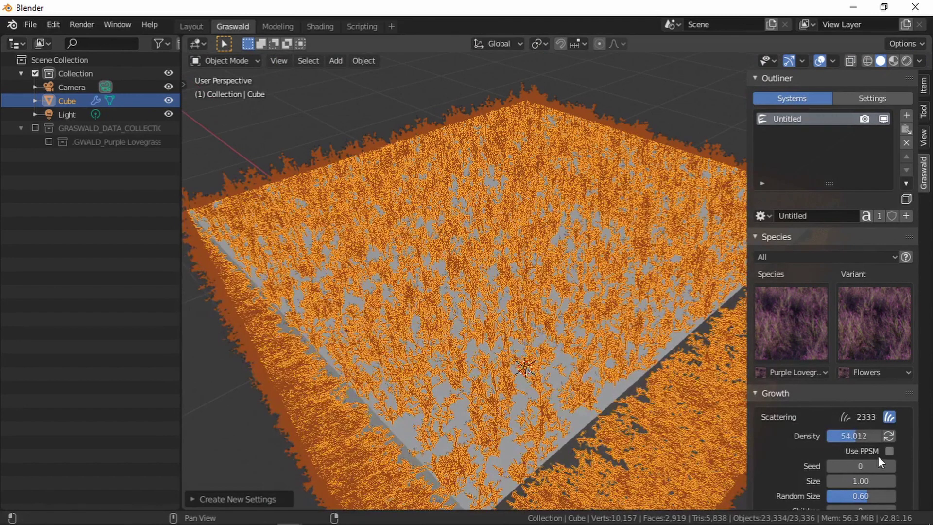
click(838, 435)
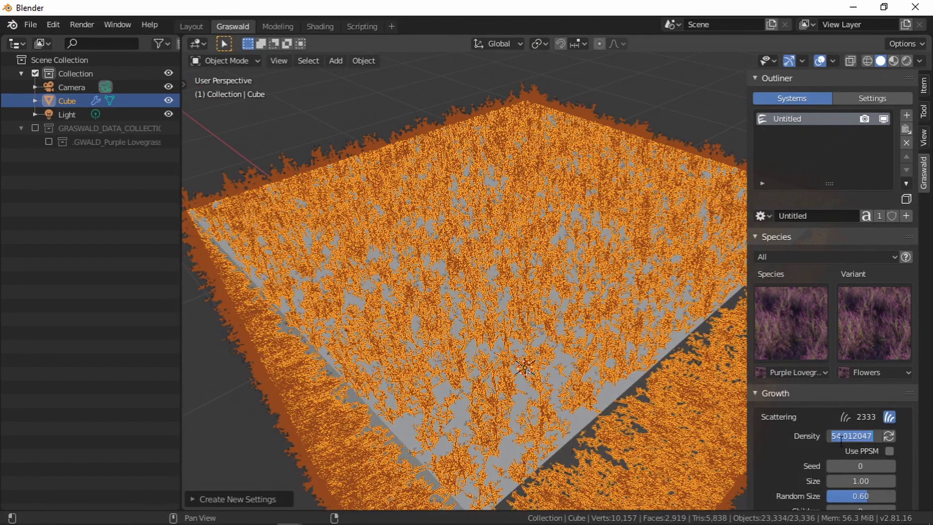
text(1)
key(Return)
Step: Filter the species of the cube's system by the Grass Essentials for Graswald package
scroll(867, 409, down, 5)
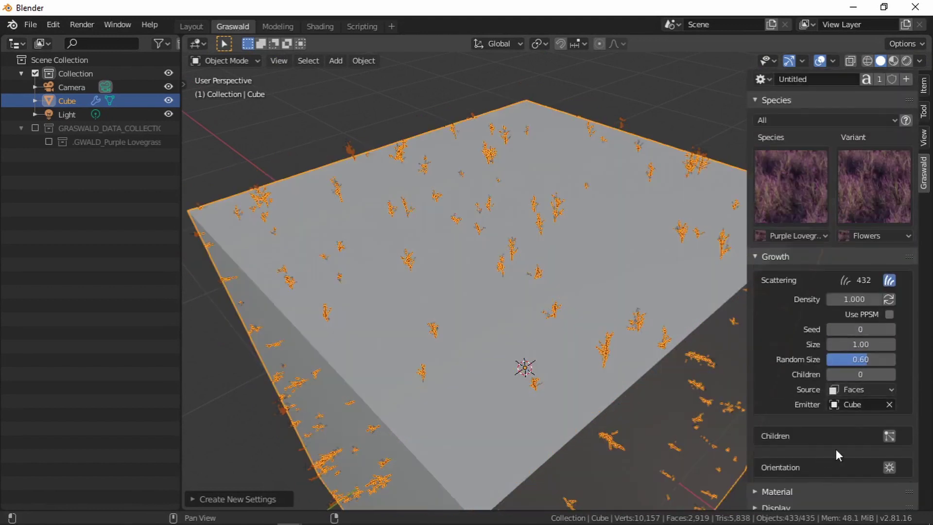
scroll(860, 407, up, 4)
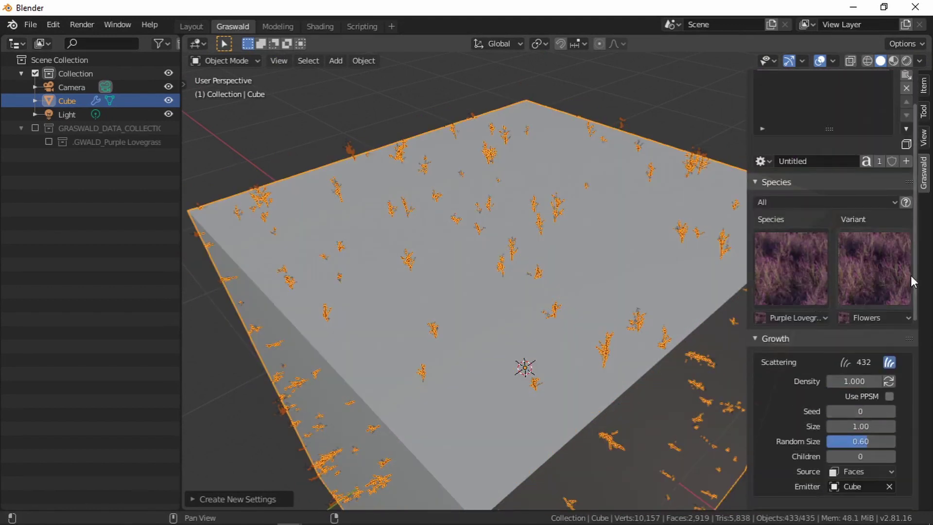
scroll(765, 134, up, 3)
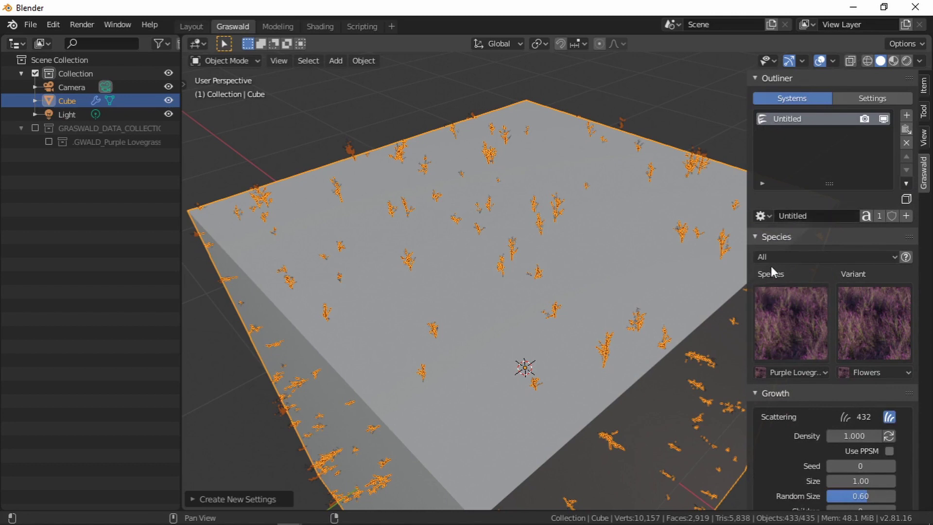
click(784, 255)
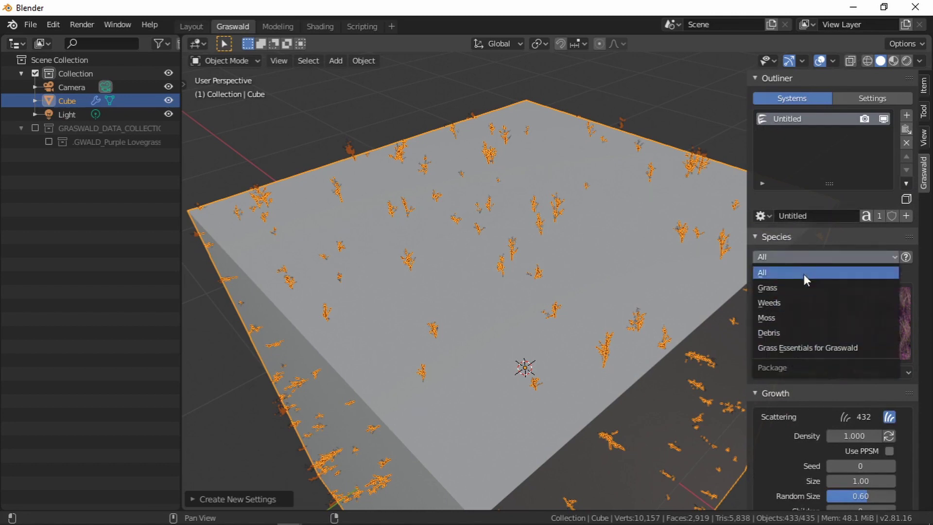
click(796, 347)
click(785, 341)
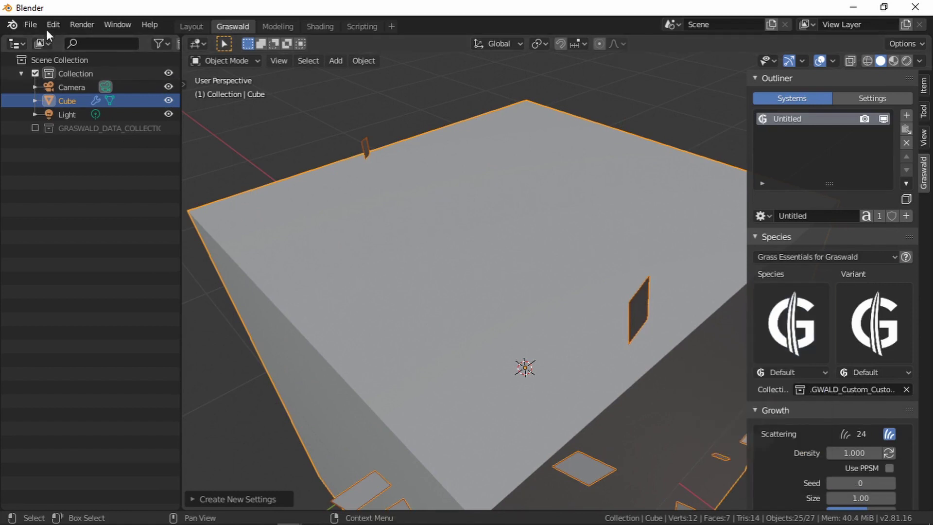
Step: Save the scene as test.blend in the package_creator_minimal folder
click(30, 25)
click(49, 123)
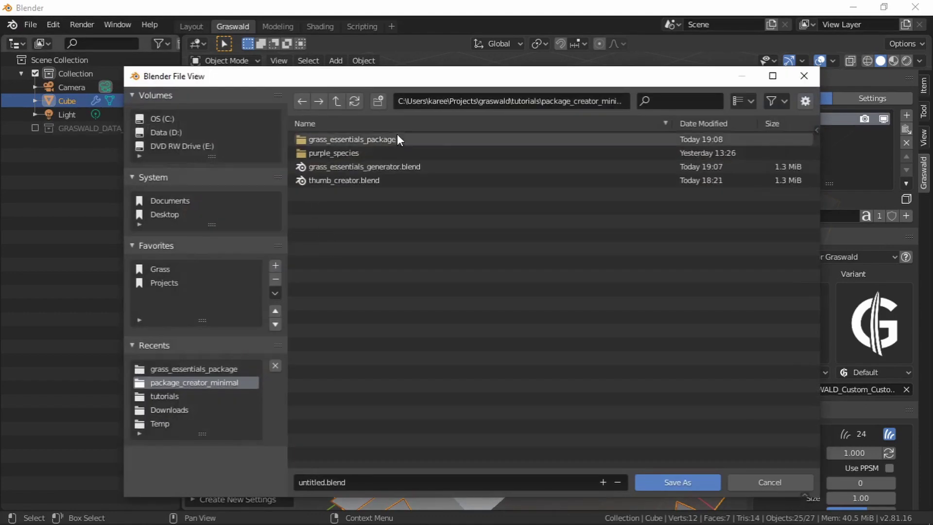
click(602, 100)
key(End)
text(package_creator_minimal)
key(Return)
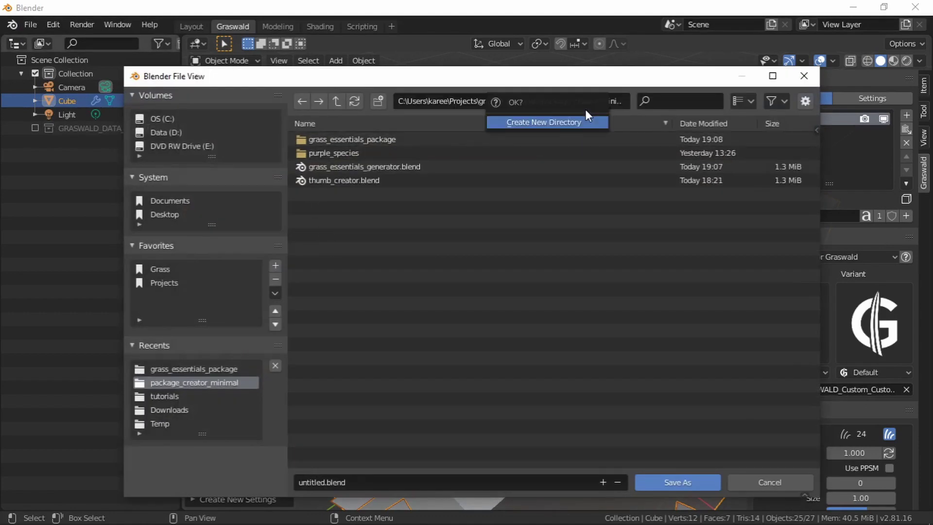
click(457, 482)
text(test)
key(Return)
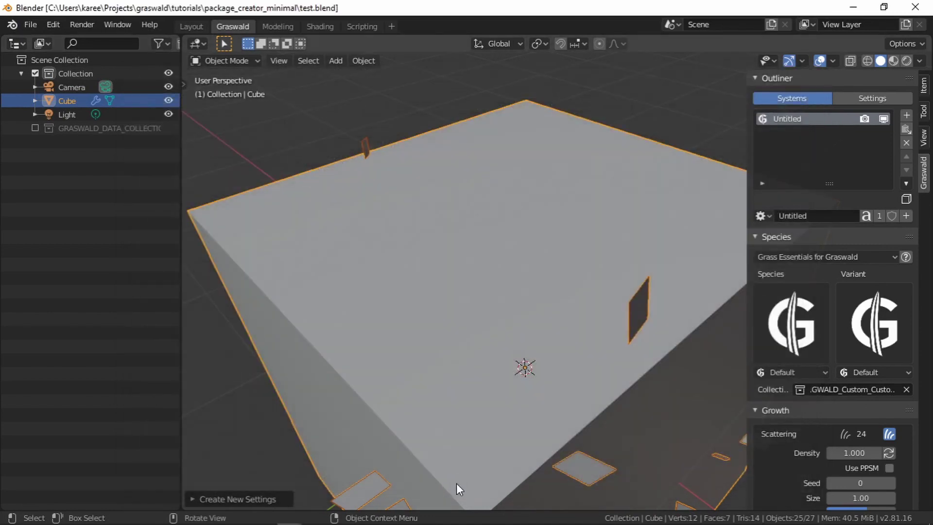
Step: Close Blender, launch a fresh session and switch to the Graswald workspace
click(914, 8)
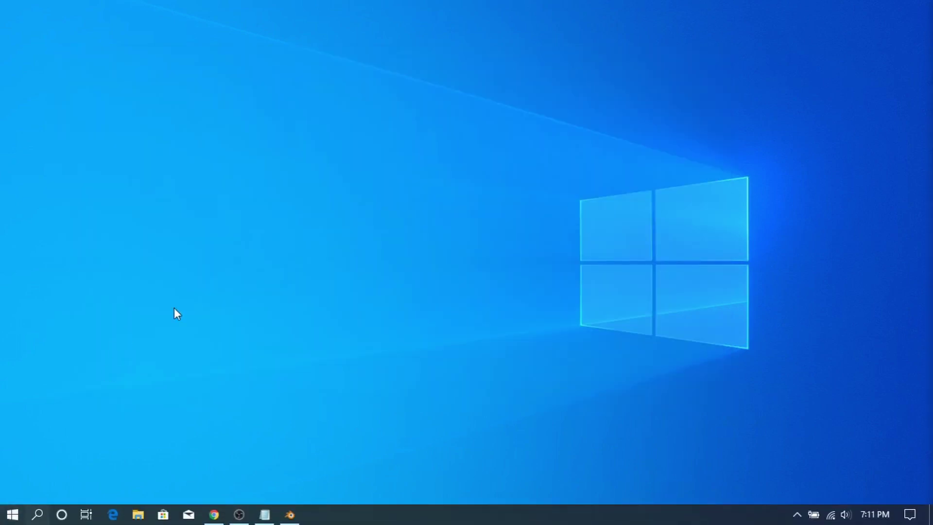
key(super)
click(249, 223)
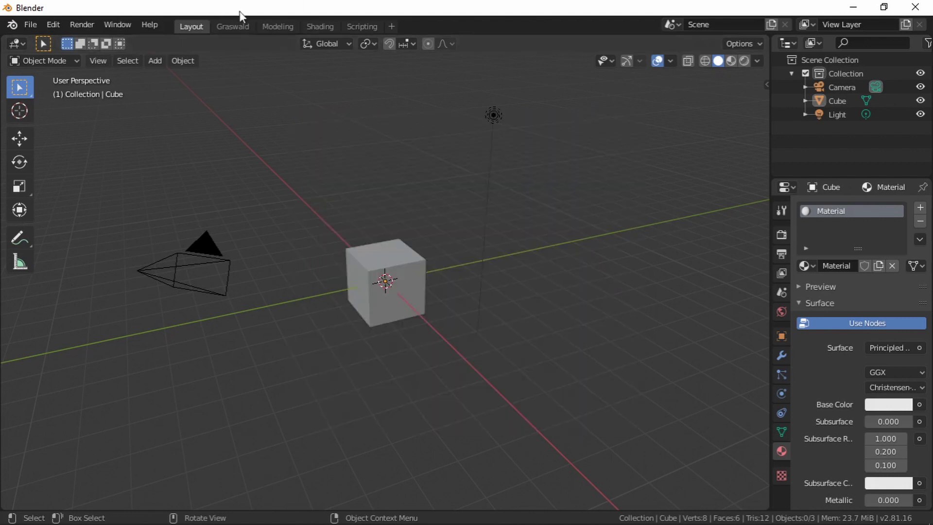
click(237, 26)
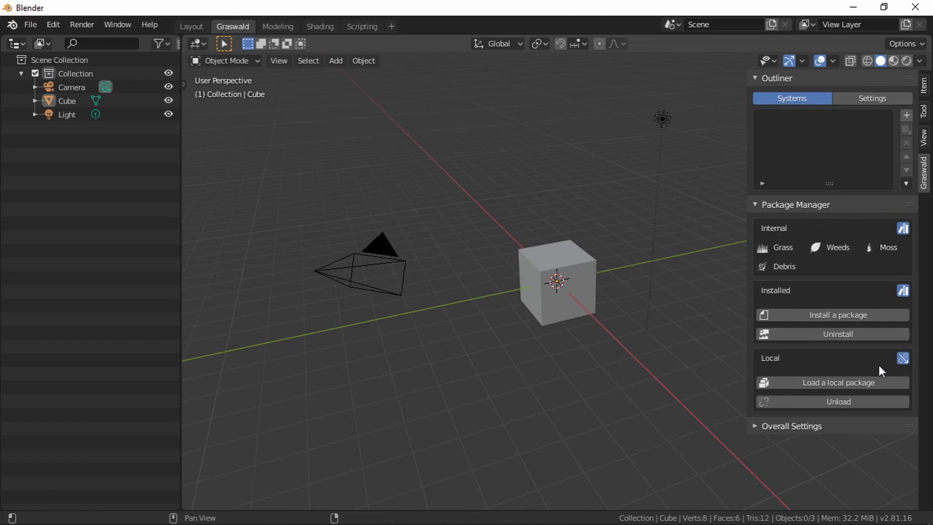
Step: Reopen the recent file test.blend and examine the cube's scattering and Graswald species settings
click(30, 25)
mouse_move(57, 68)
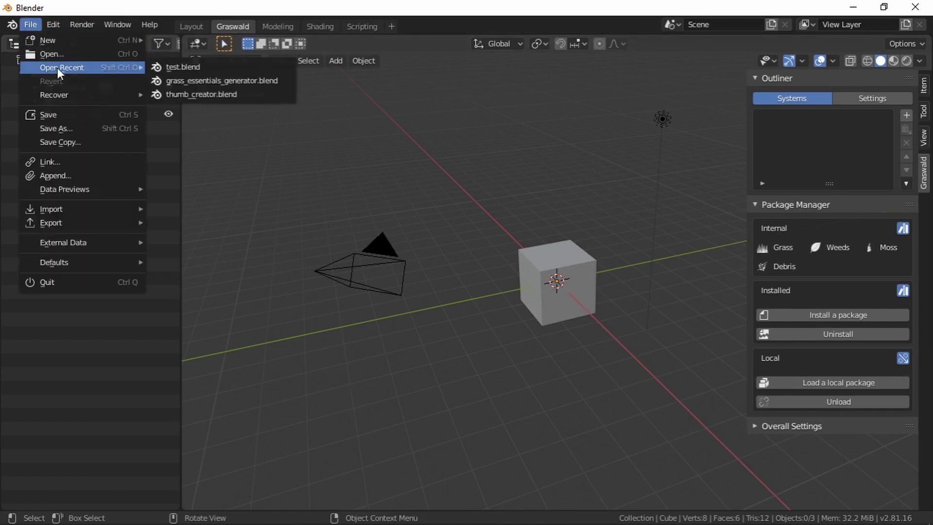
click(179, 67)
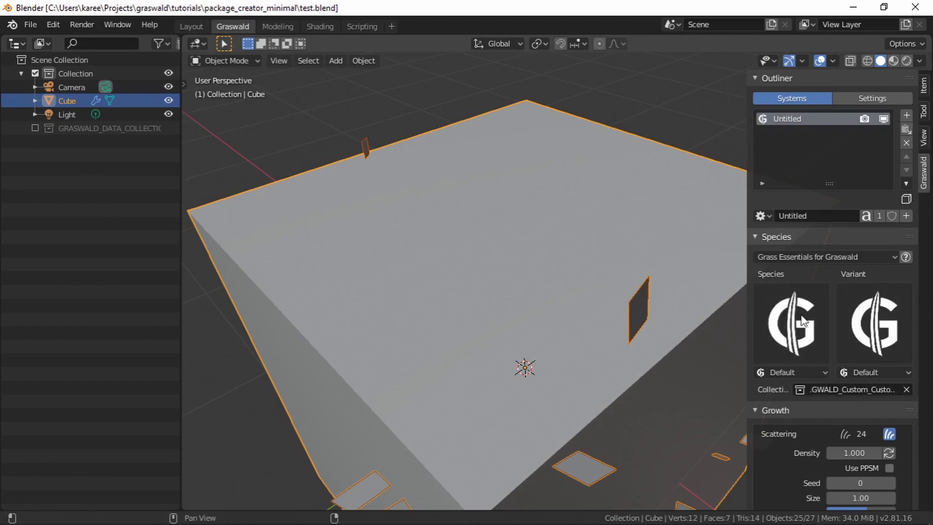
scroll(816, 409, down, 15)
scroll(816, 450, down, 3)
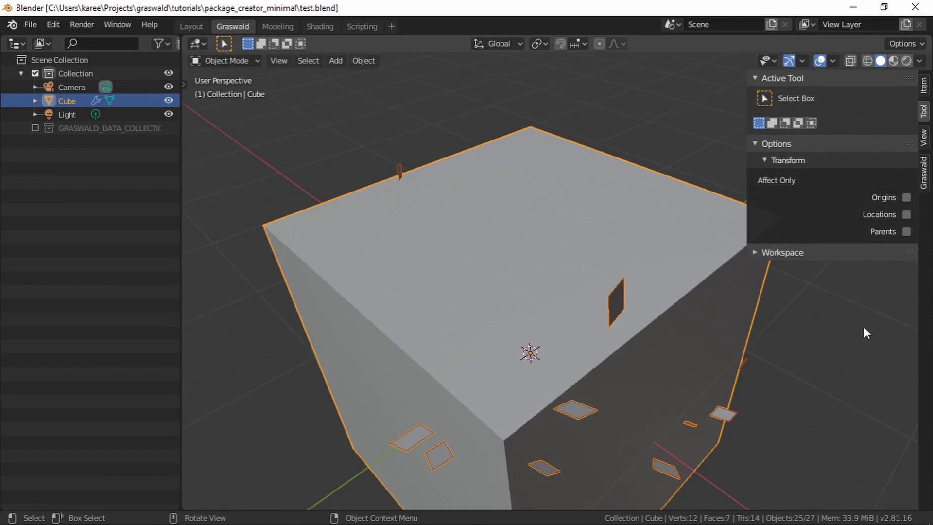
click(922, 173)
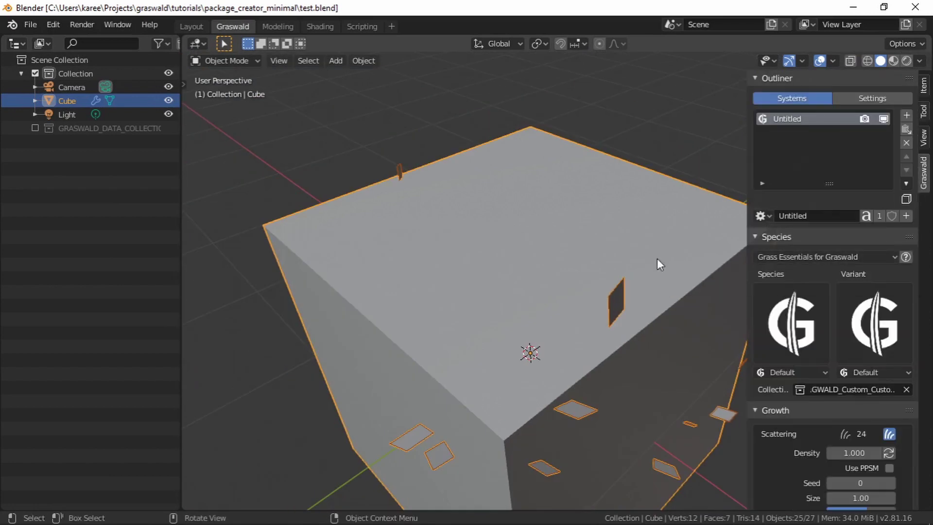
key(KP_Decimal)
Step: Close Blender and browse to the package_creator_minimal folder in File Explorer
click(915, 6)
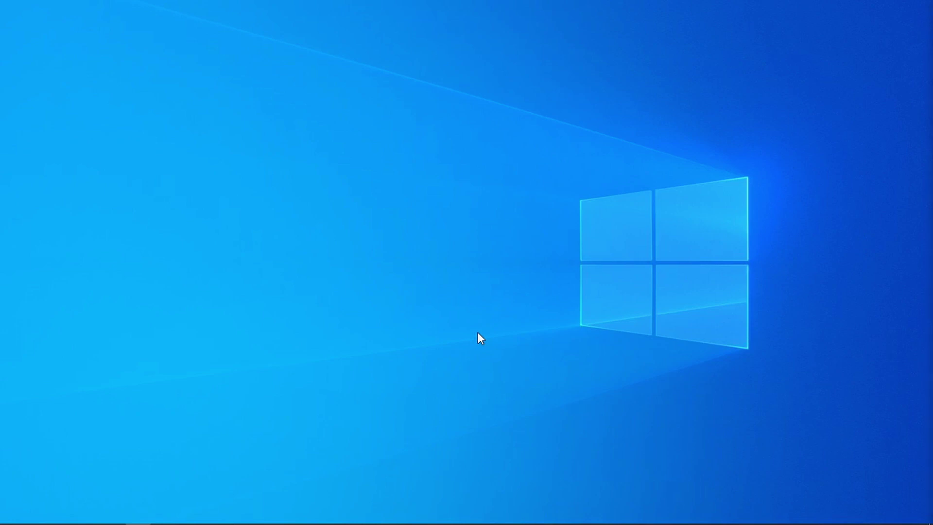
key(super+e)
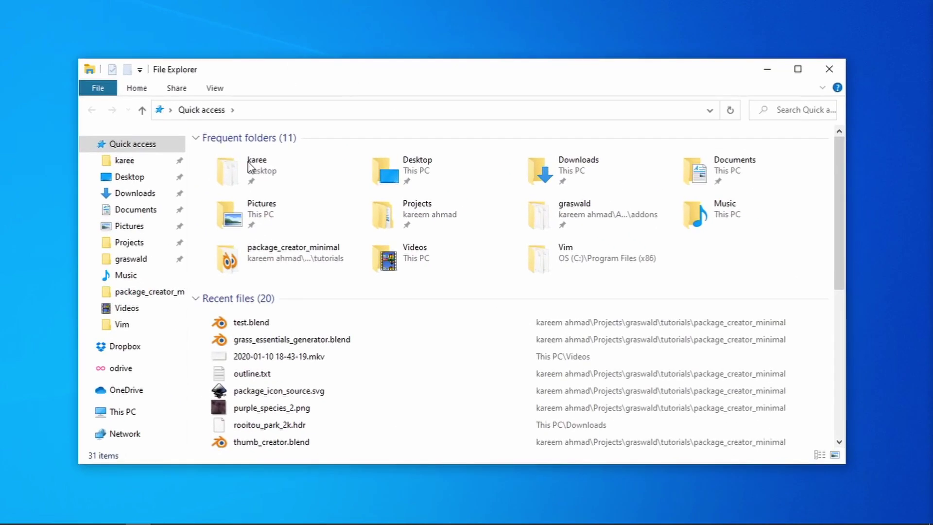
click(145, 260)
click(146, 242)
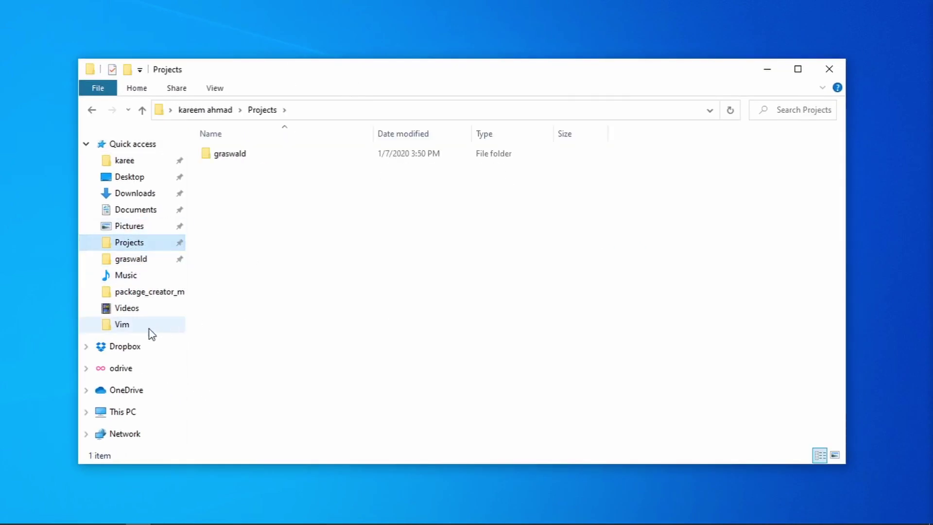
click(151, 293)
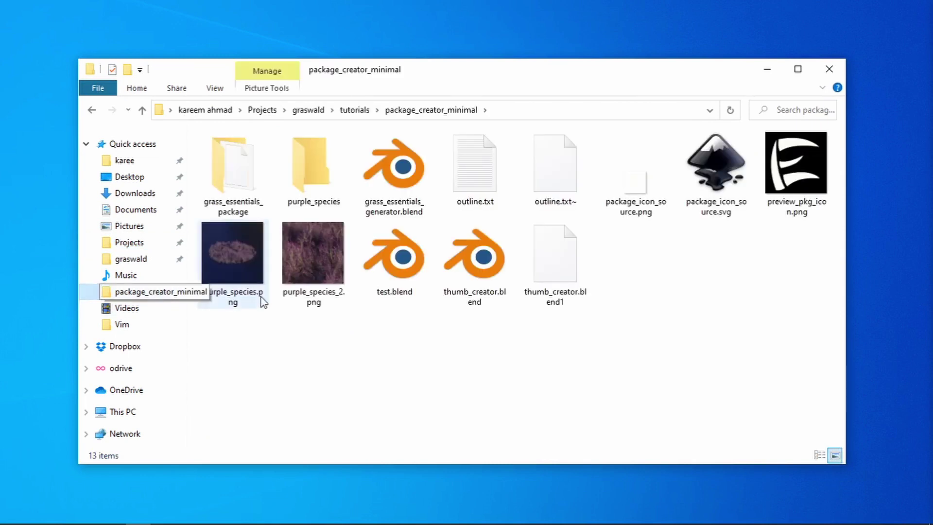
Step: Compress the grass_essentials_package folder into a zip archive named grass_essentials_package.zip
click(235, 166)
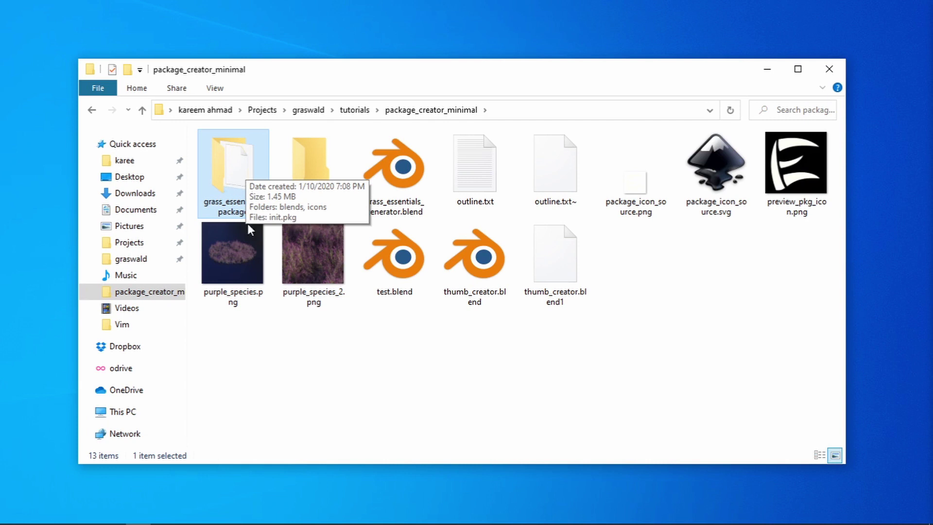
right_click(246, 176)
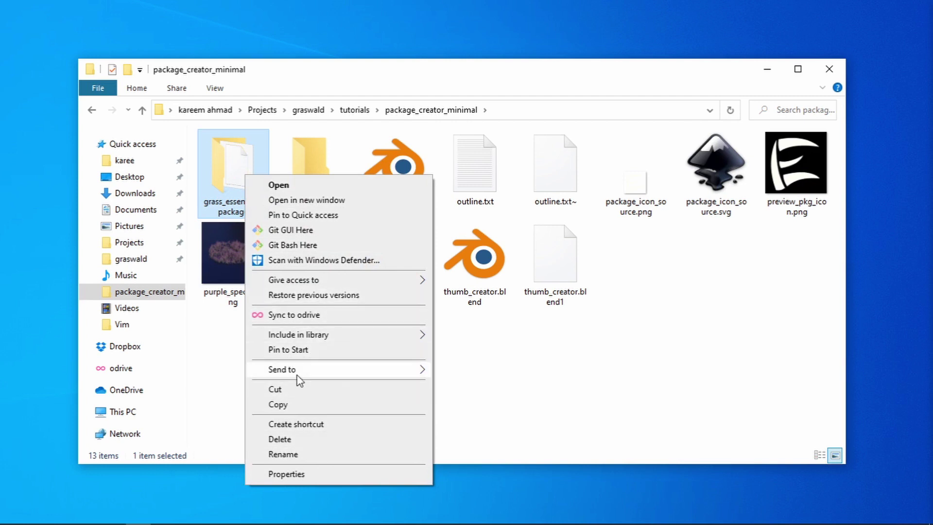
click(323, 374)
click(470, 386)
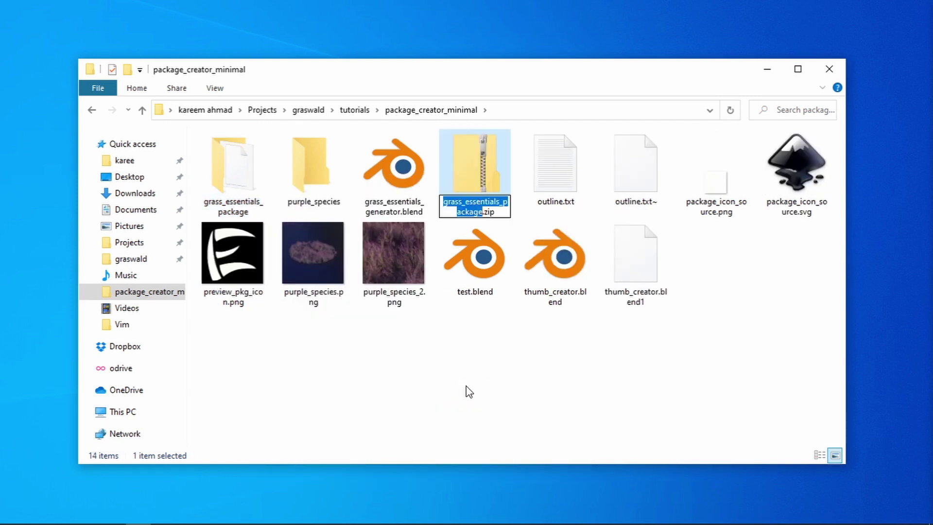
key(Return)
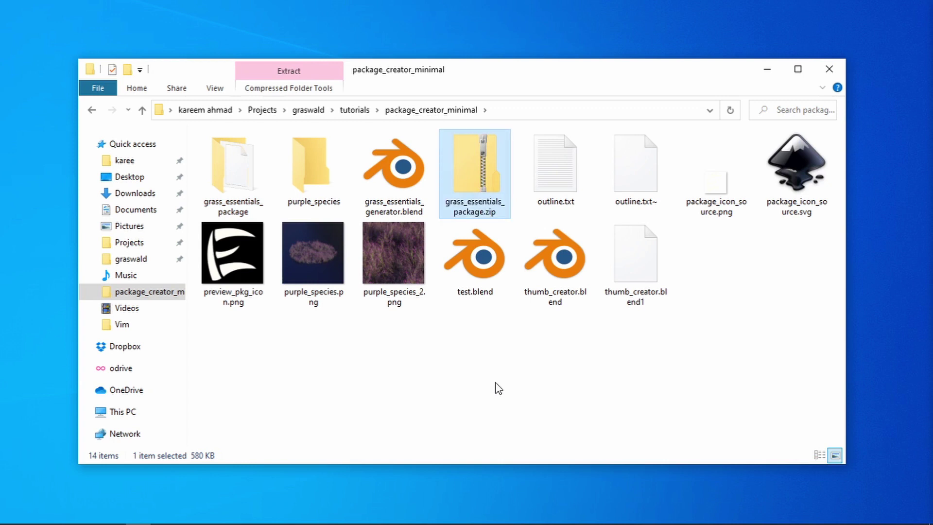
Step: Start a fresh Blender session, switch to the Graswald workspace and check the overall settings
drag(475, 196, 488, 270)
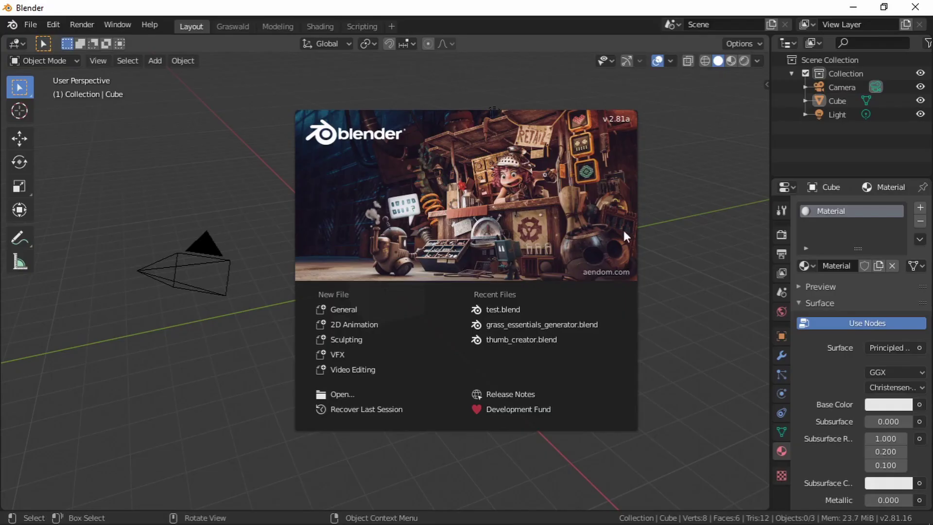
click(232, 26)
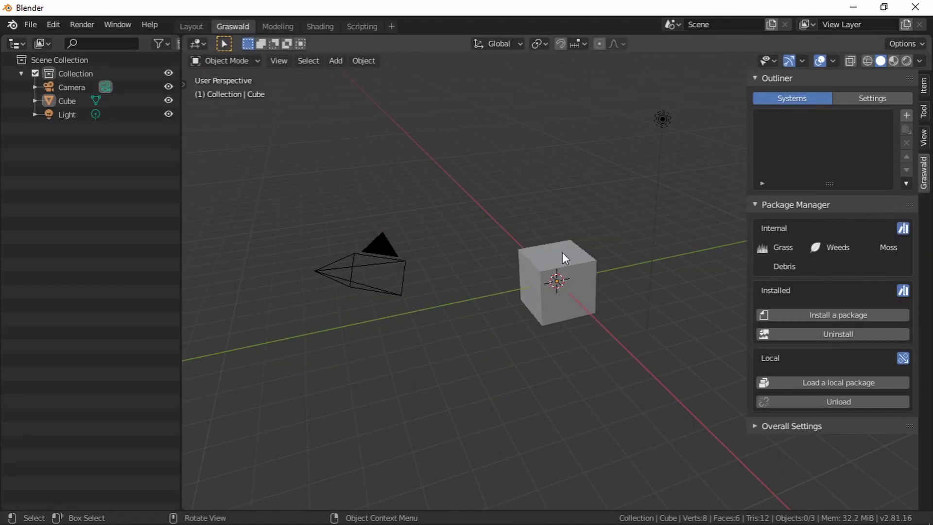
click(826, 426)
scroll(821, 434, down, 4)
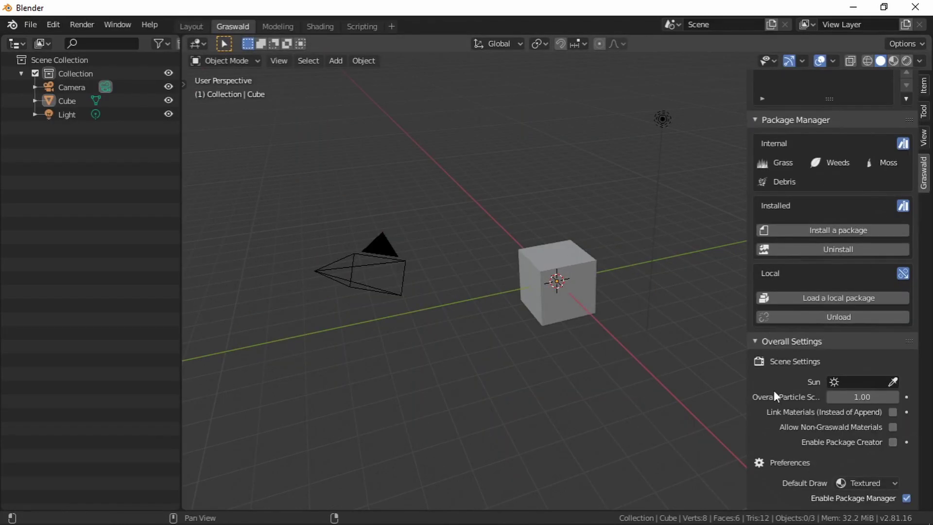
click(788, 345)
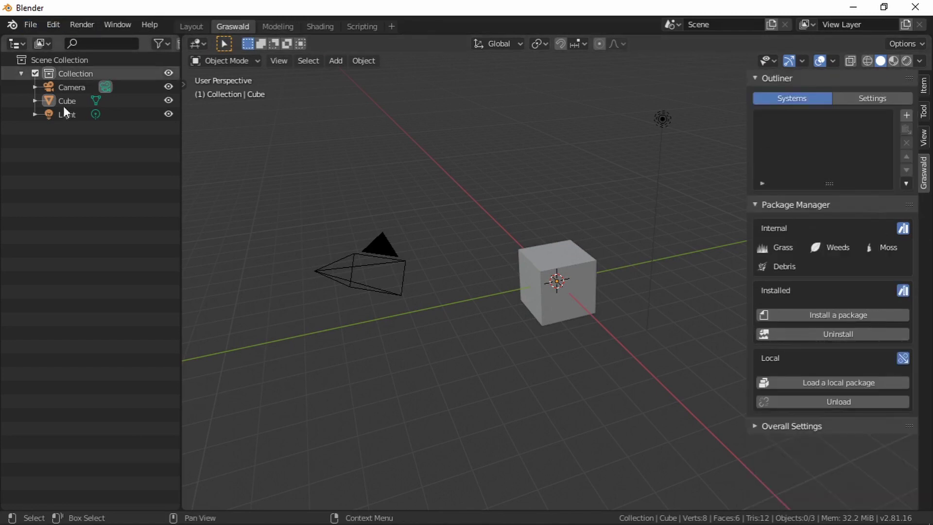
Step: Install grass_essentials_package.zip from the package_creator_minimal folder as a Graswald package
click(821, 315)
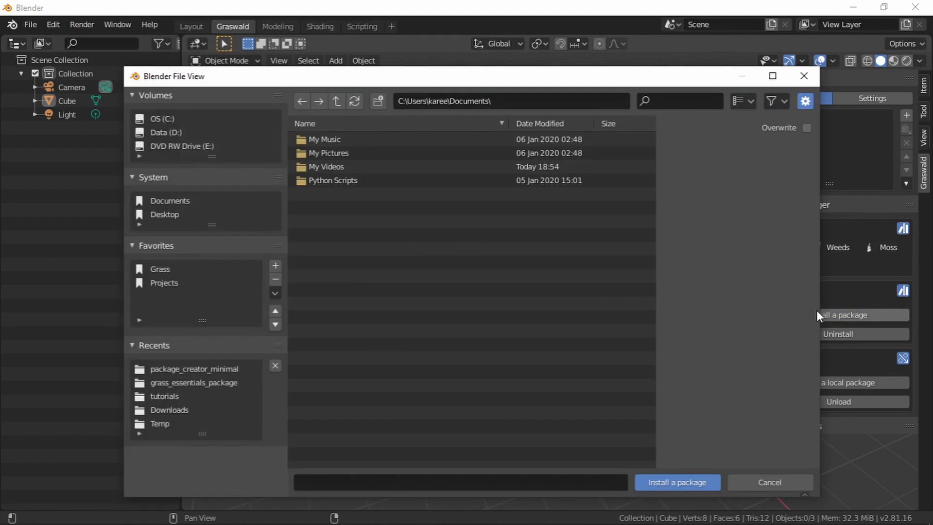
click(196, 370)
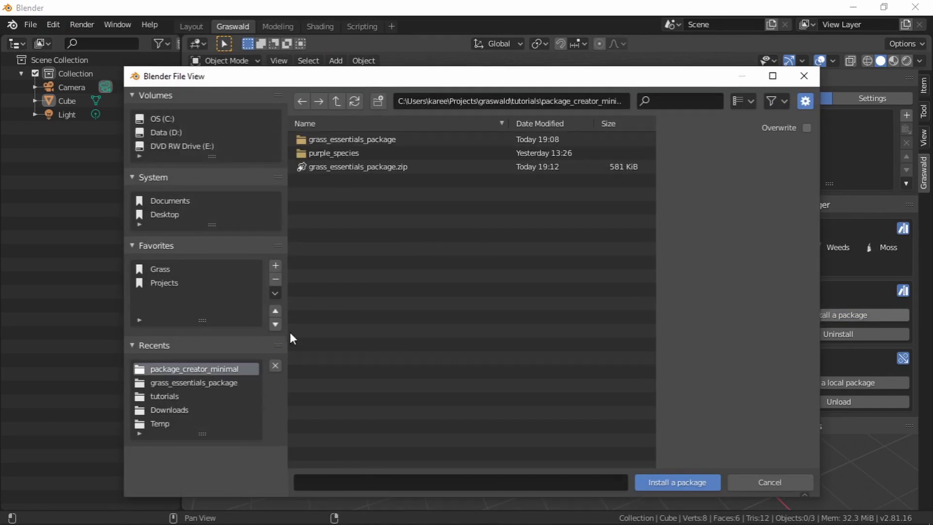
click(348, 169)
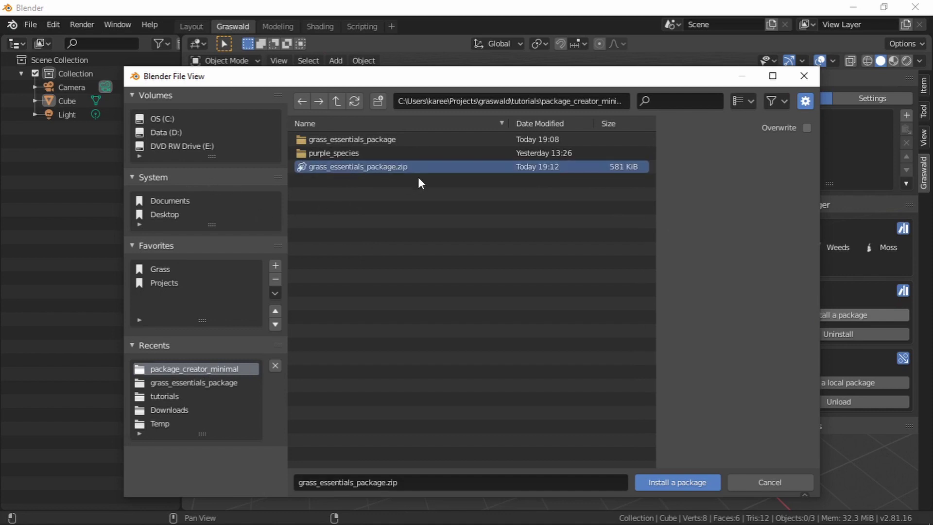
click(677, 481)
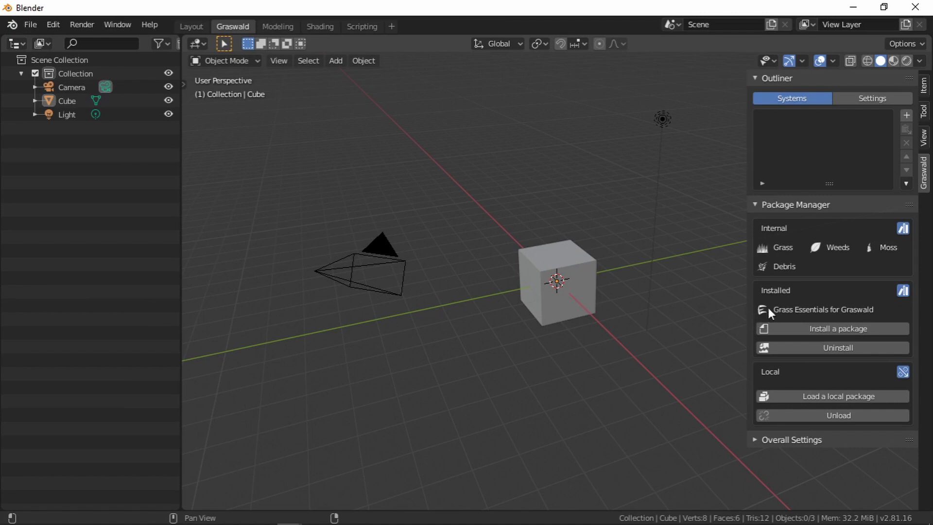
Step: Add a Graswald system with new settings to the cube and set its species to Purple Lovegrass
scroll(569, 292, up, 5)
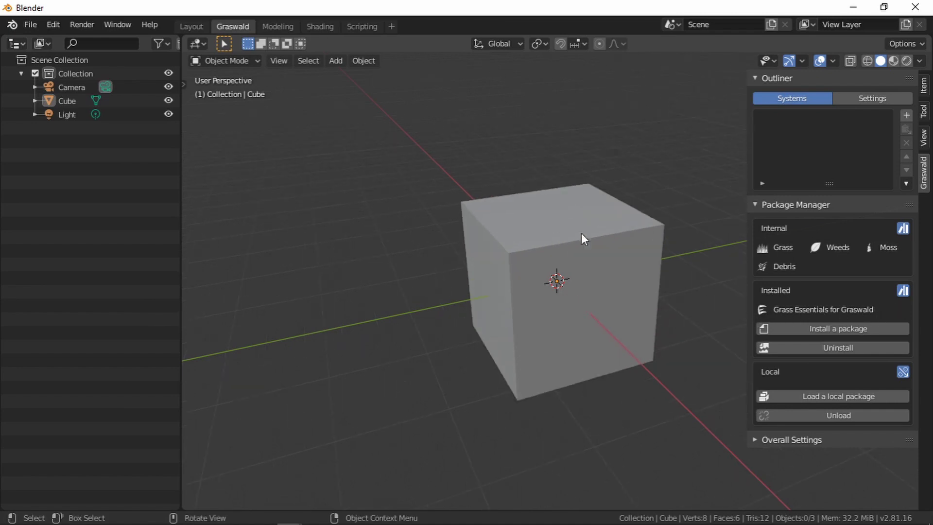
click(560, 235)
click(906, 115)
click(821, 214)
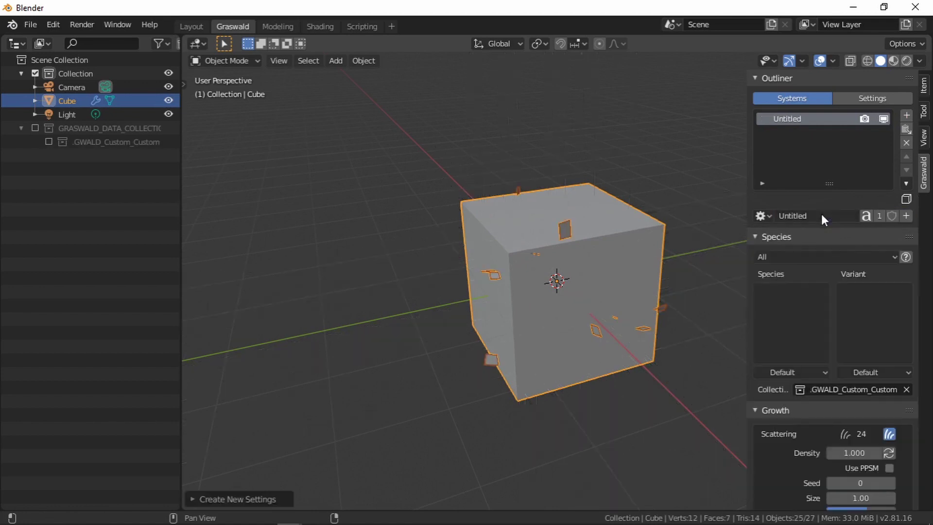
click(800, 325)
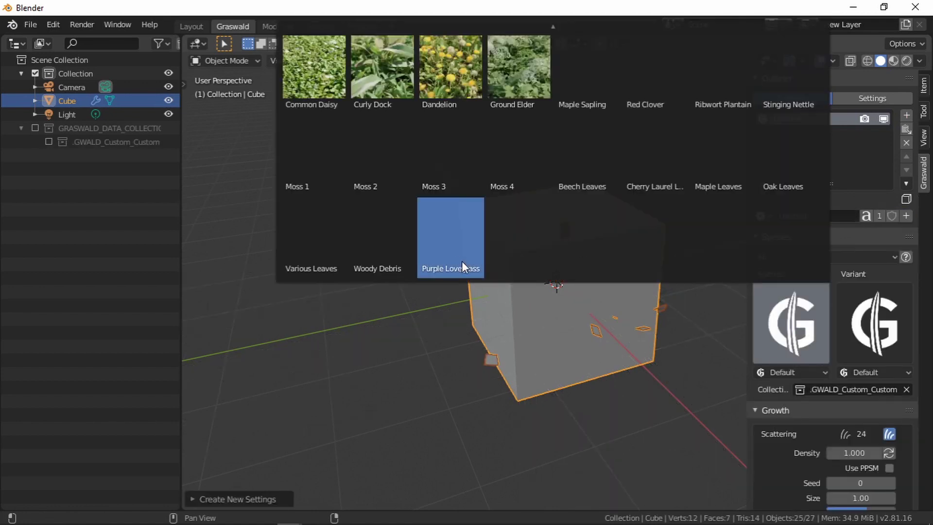
click(457, 258)
scroll(529, 264, up, 8)
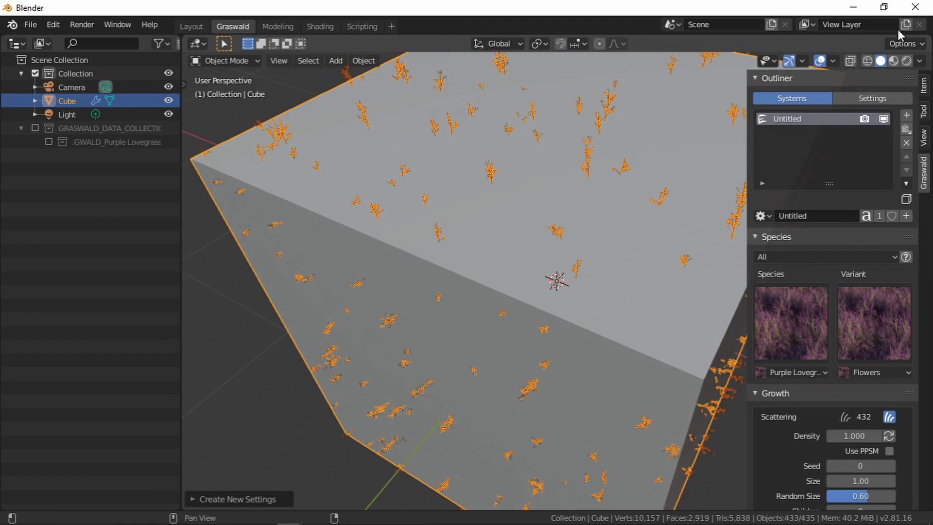
Step: Close Blender, launch another fresh session and switch to the Graswald workspace
click(503, 283)
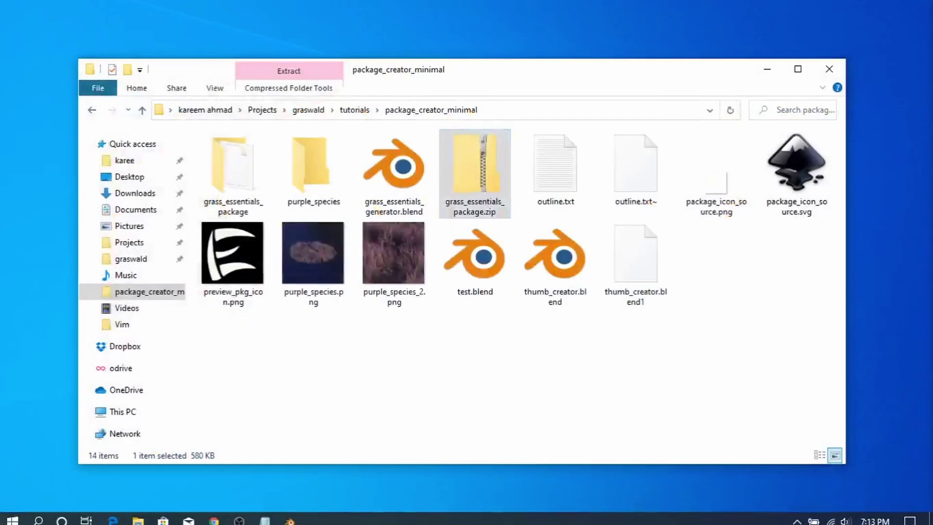
key(super)
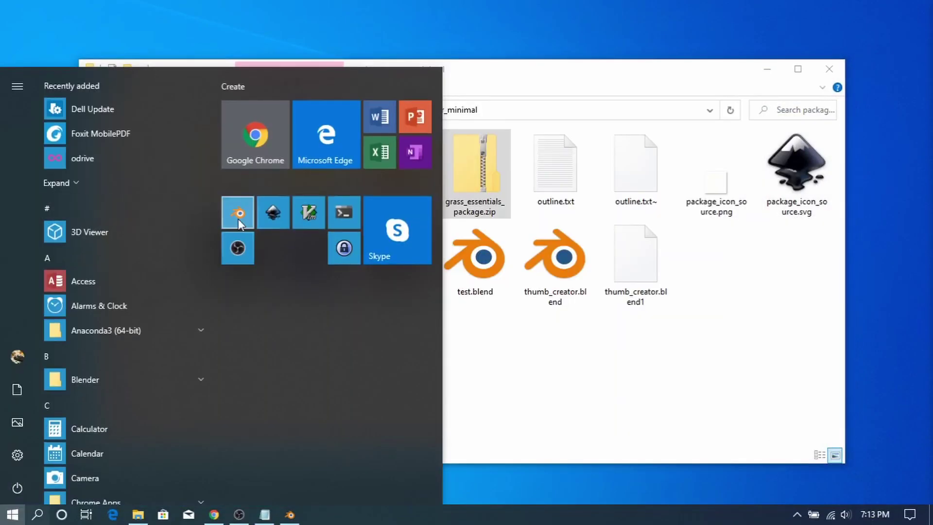
click(238, 214)
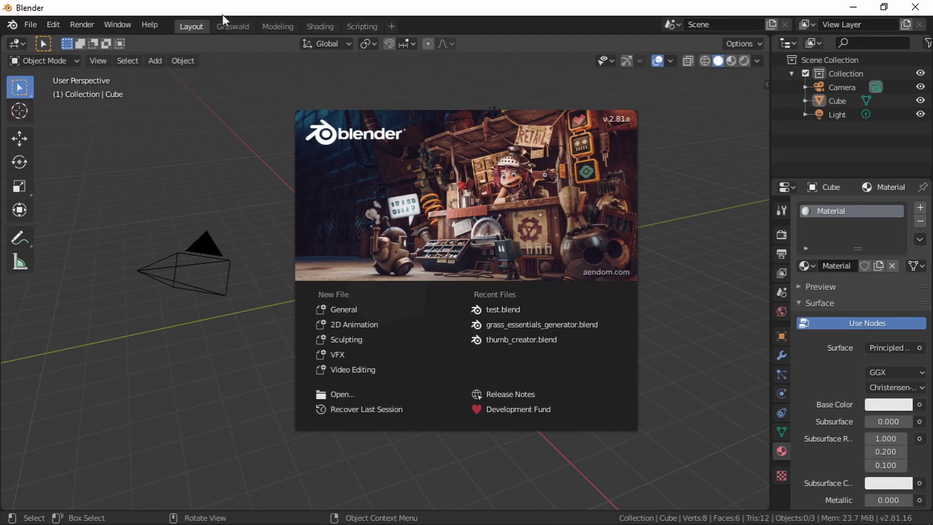
click(231, 25)
click(233, 26)
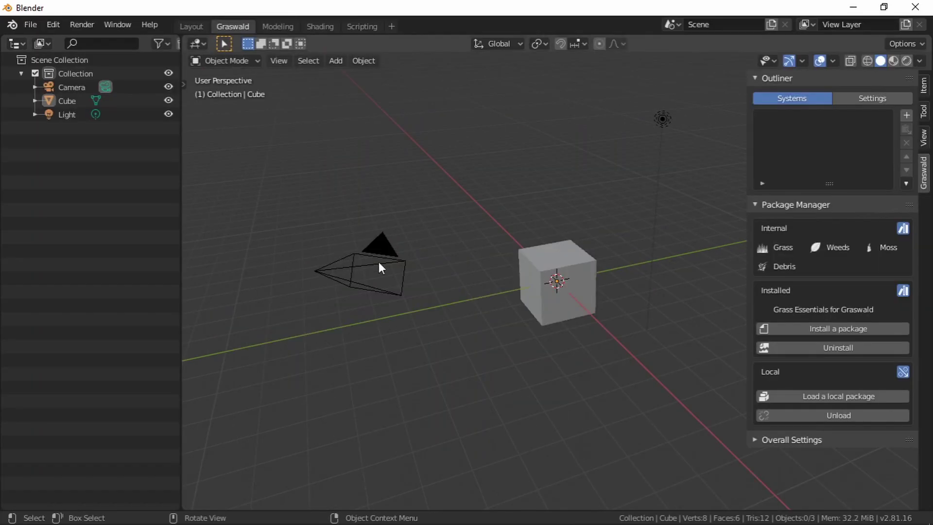
Step: Select the cube and bring up the uninstall option for the Grass Essentials for Graswald package
click(576, 271)
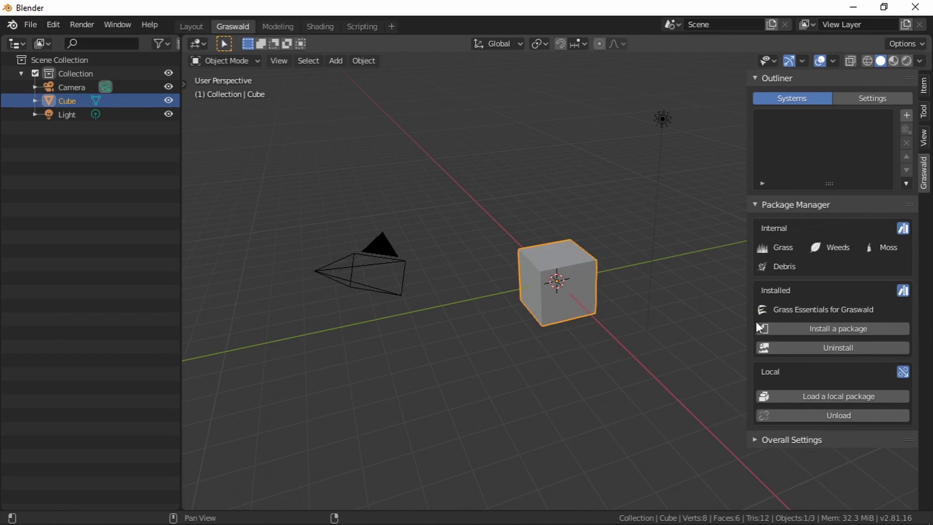
click(837, 347)
mouse_move(829, 354)
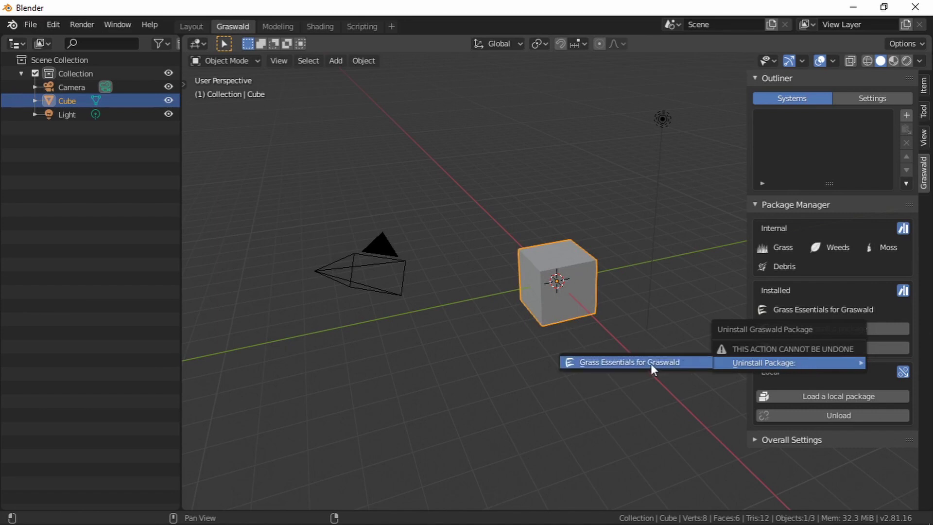
click(642, 363)
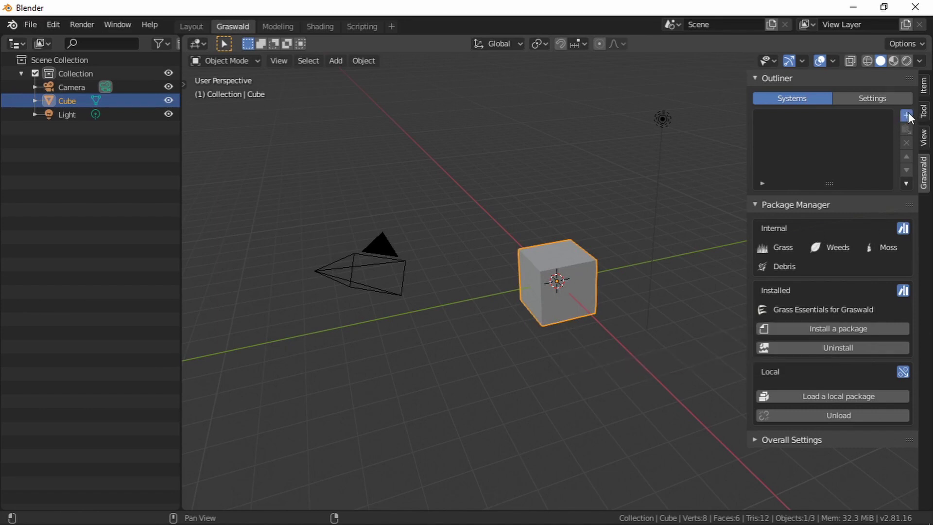
Step: Scatter Purple Lovegrass from the installed package on the cube using a new Graswald system with new settings
click(906, 115)
click(816, 216)
click(791, 321)
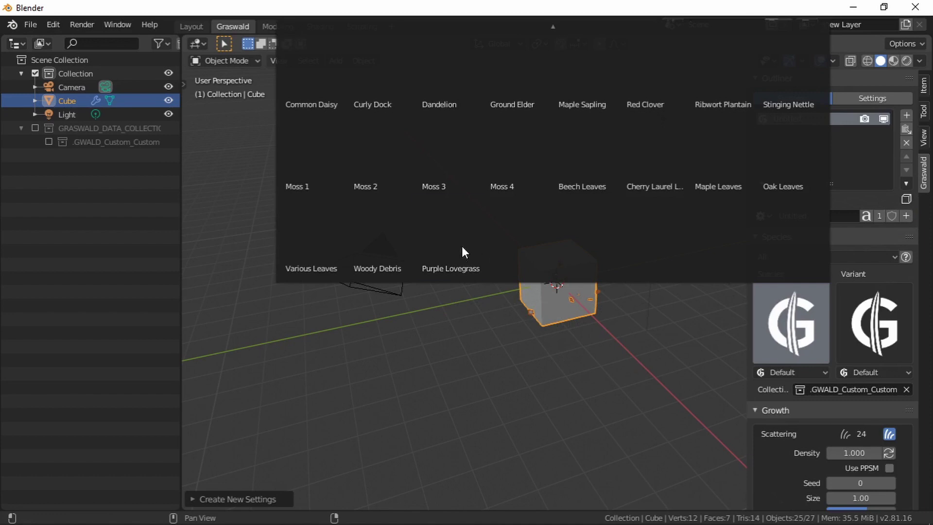
scroll(564, 340, up, 8)
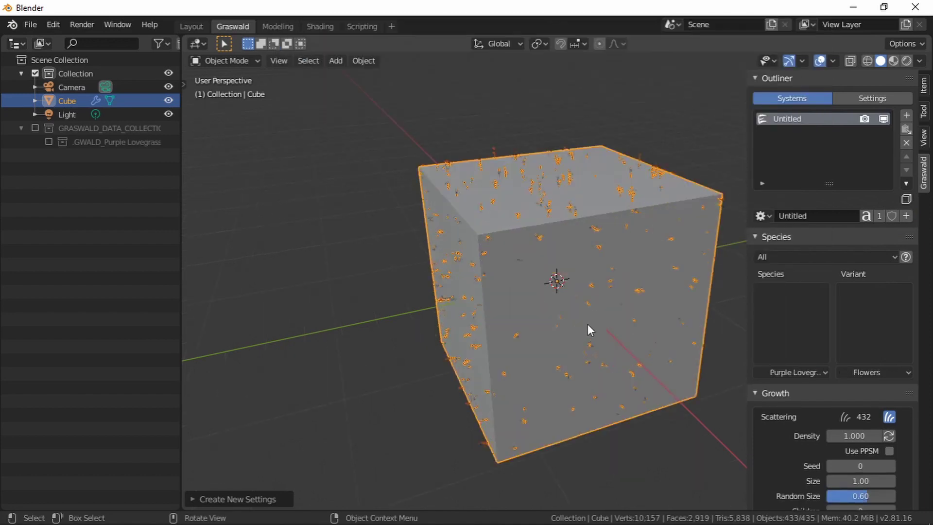